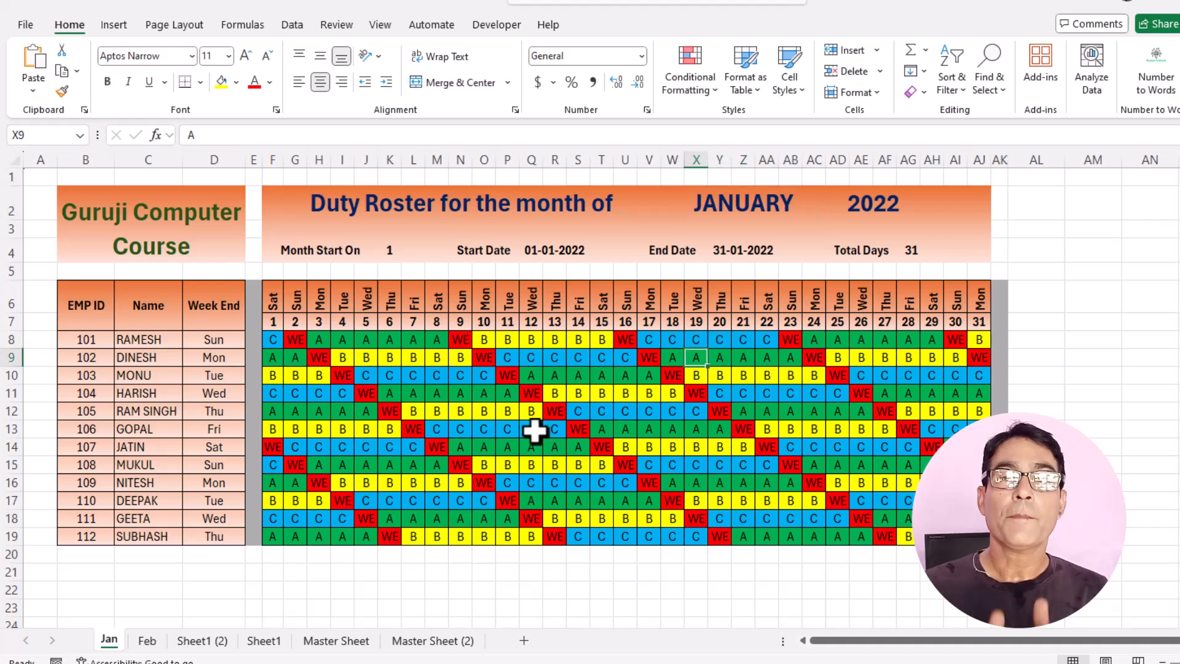
# Examine the Week End column and the daily shift pattern in the January 2022 duty roster.
pyautogui.click(223, 342)
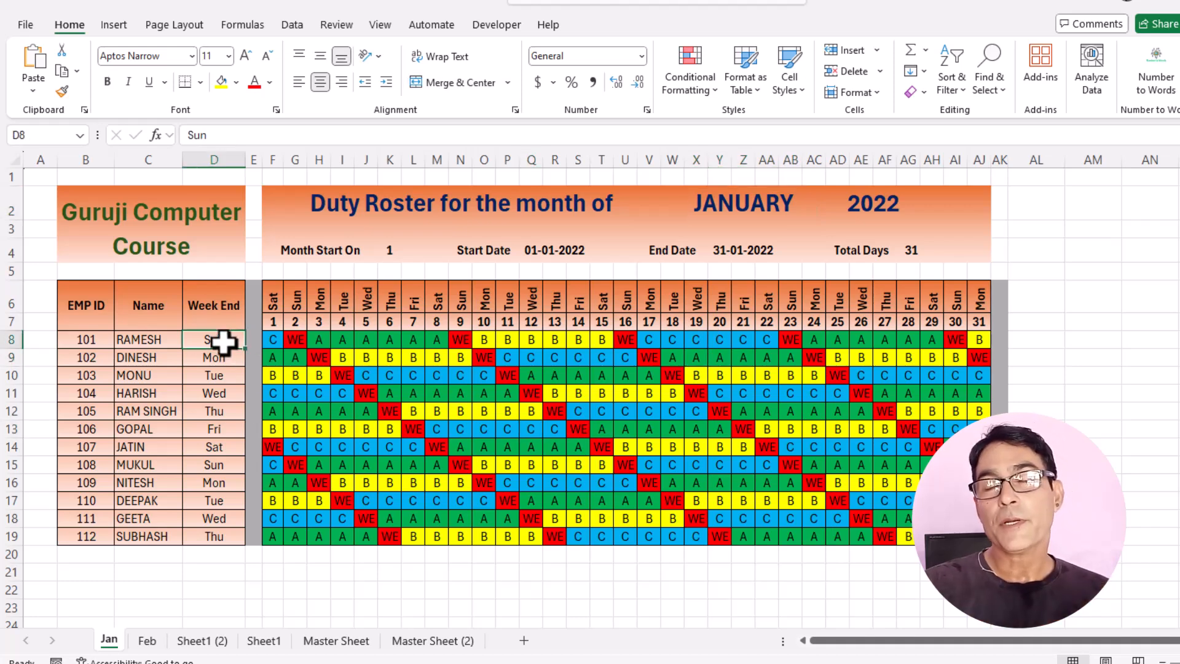
pyautogui.moveTo(347, 396); pyautogui.dragTo(696, 446)
pyautogui.click(578, 571)
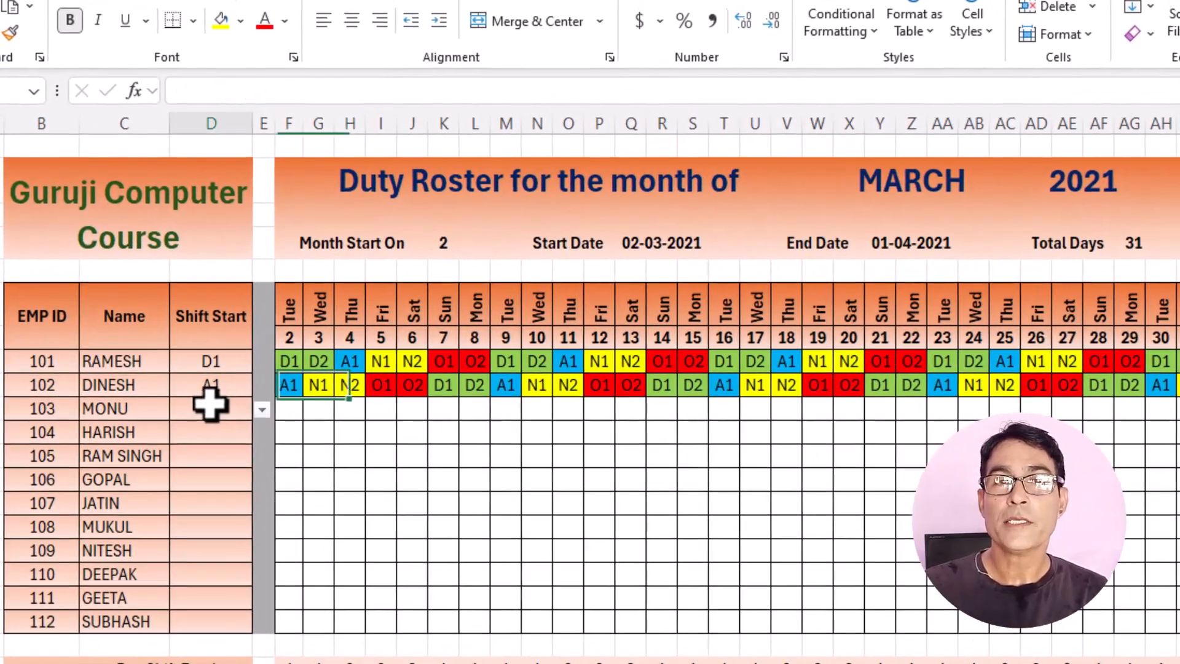
# Set the Shift Start to D2 for the third employee and N2 for the fourth in the March 2021 roster.
pyautogui.click(181, 388)
pyautogui.click(264, 411)
pyautogui.click(237, 446)
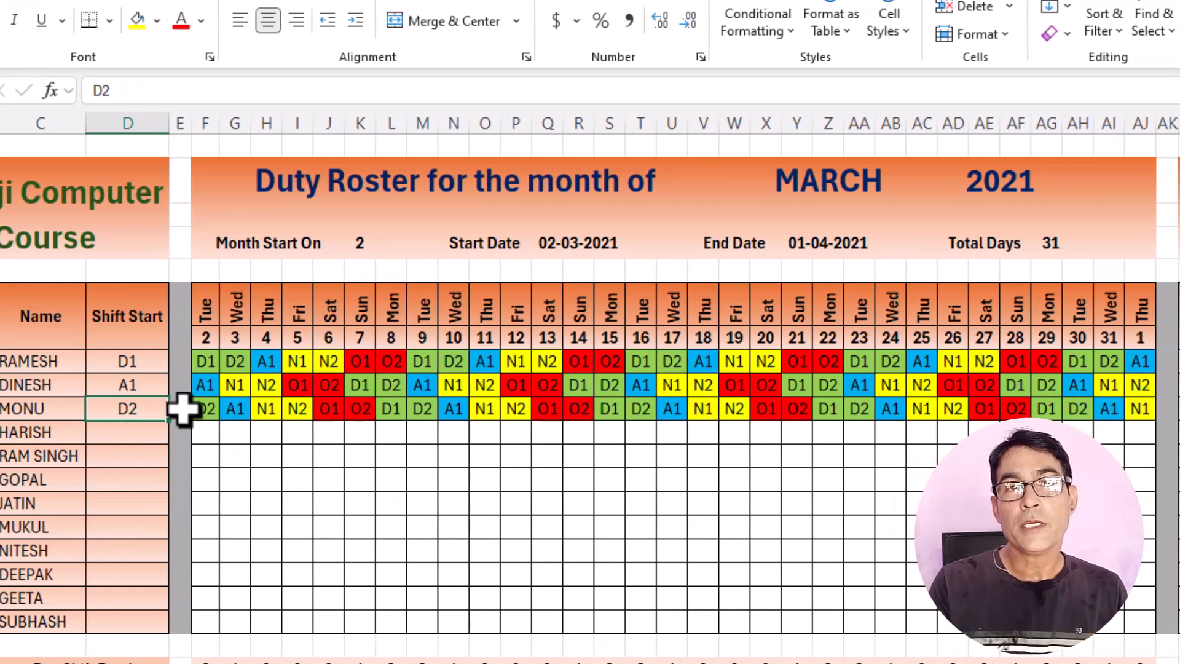
pyautogui.click(100, 434)
pyautogui.click(178, 434)
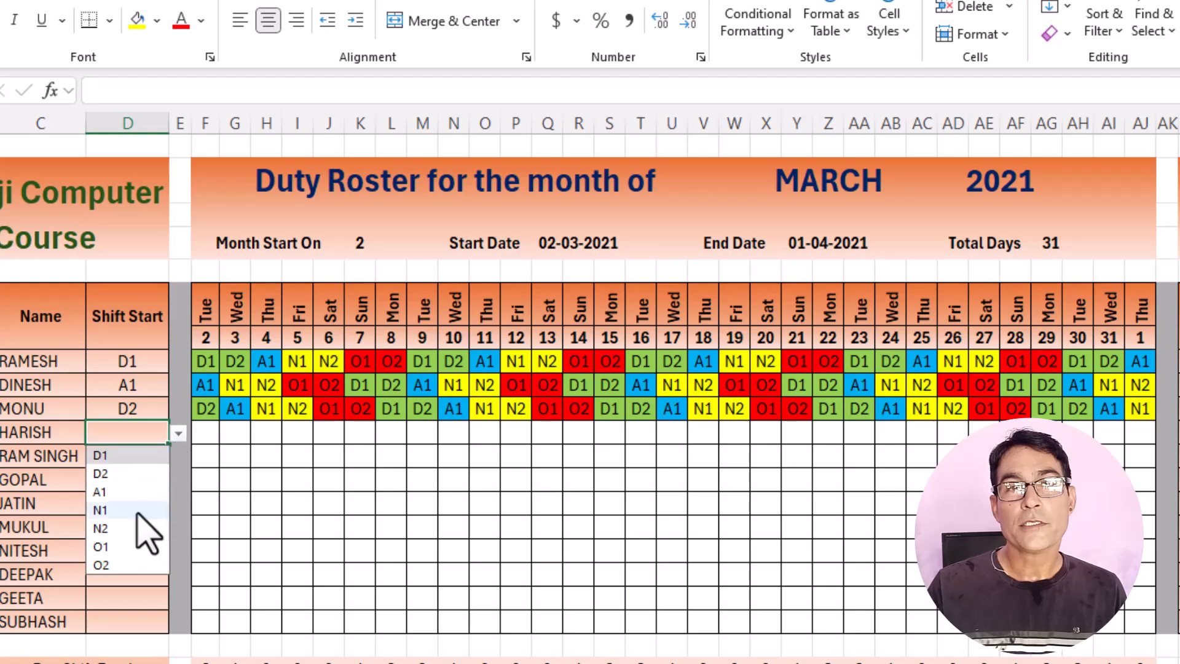
pyautogui.click(130, 524)
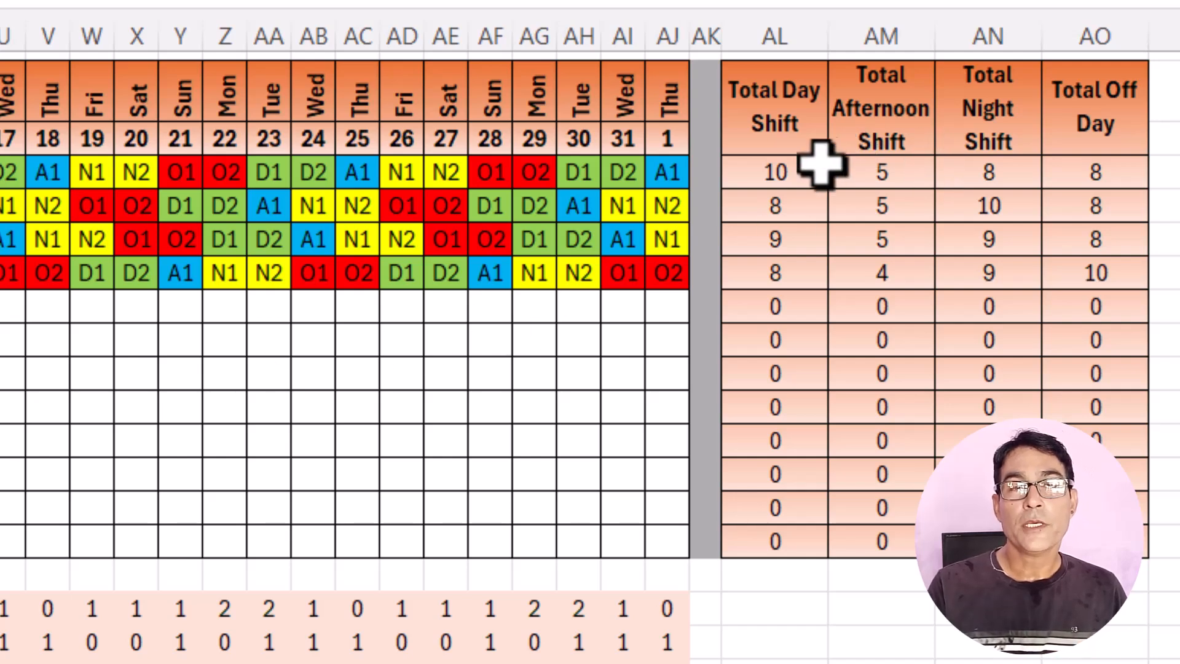
# Review the shift and off-day totals per employee and the daily employee counts for each shift and week off.
pyautogui.click(909, 175)
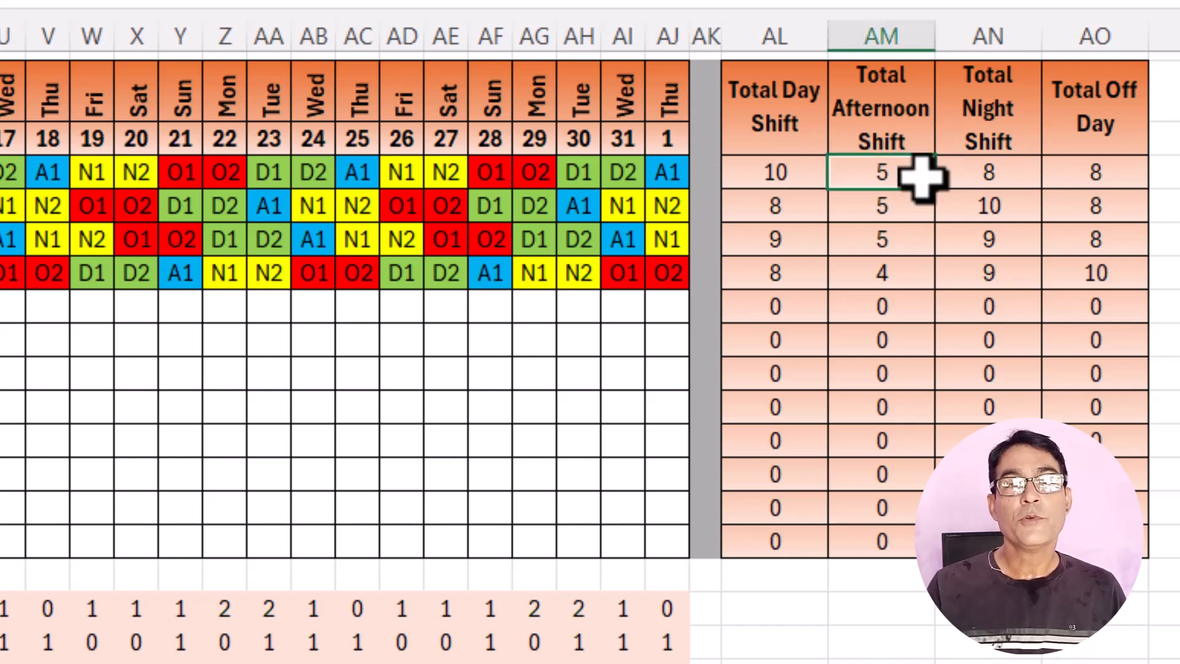
pyautogui.click(980, 174)
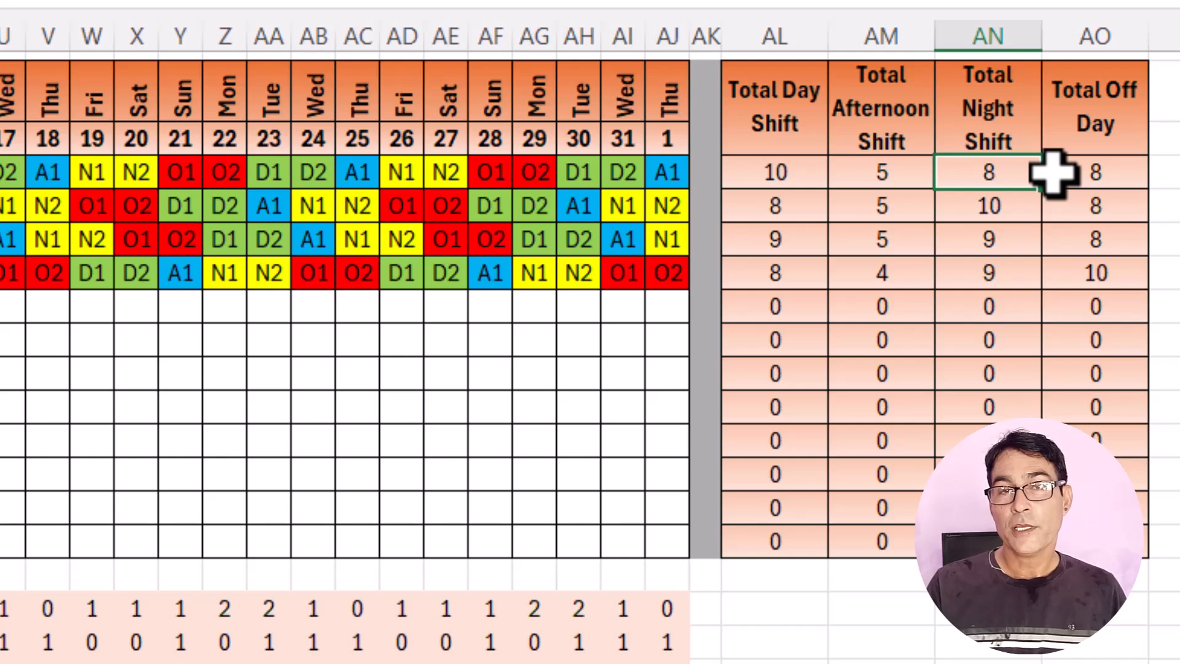
pyautogui.moveTo(1074, 172); pyautogui.dragTo(1084, 441)
pyautogui.scroll(1, 889, 521)
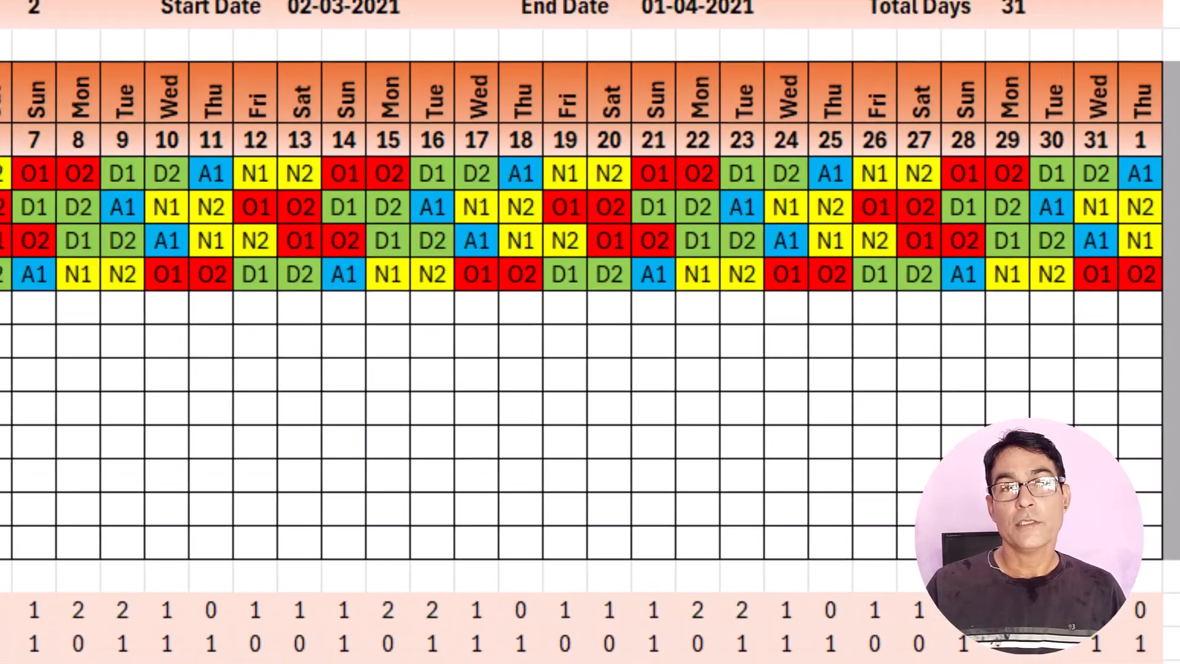
pyautogui.click(426, 481)
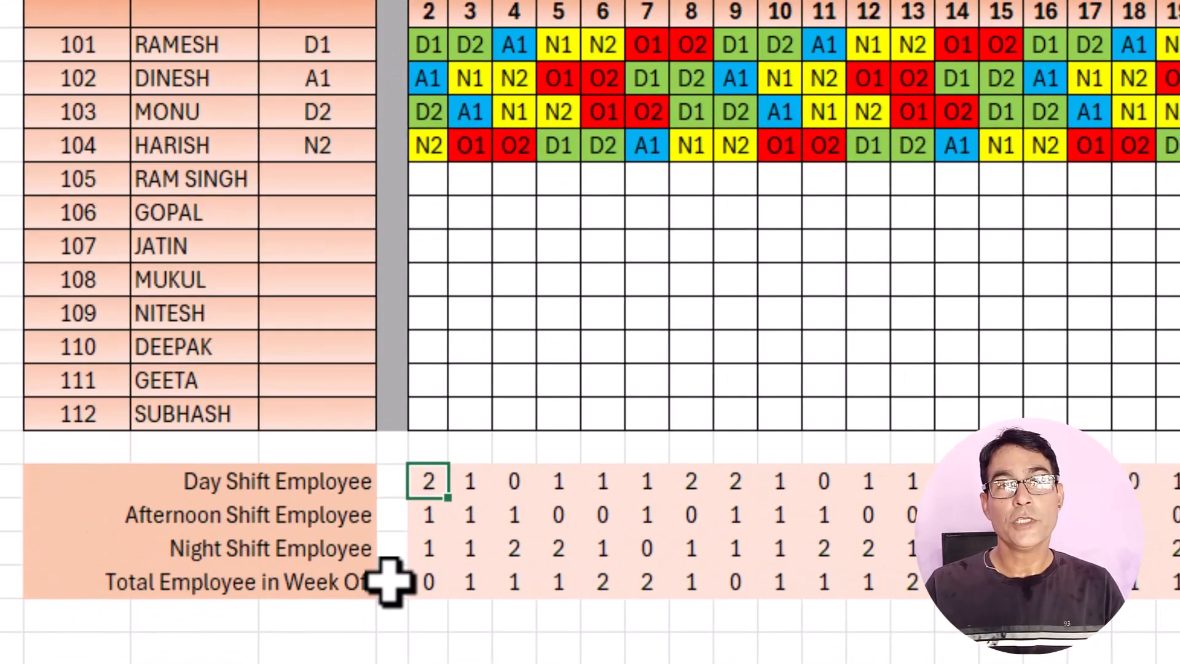
pyautogui.click(468, 486)
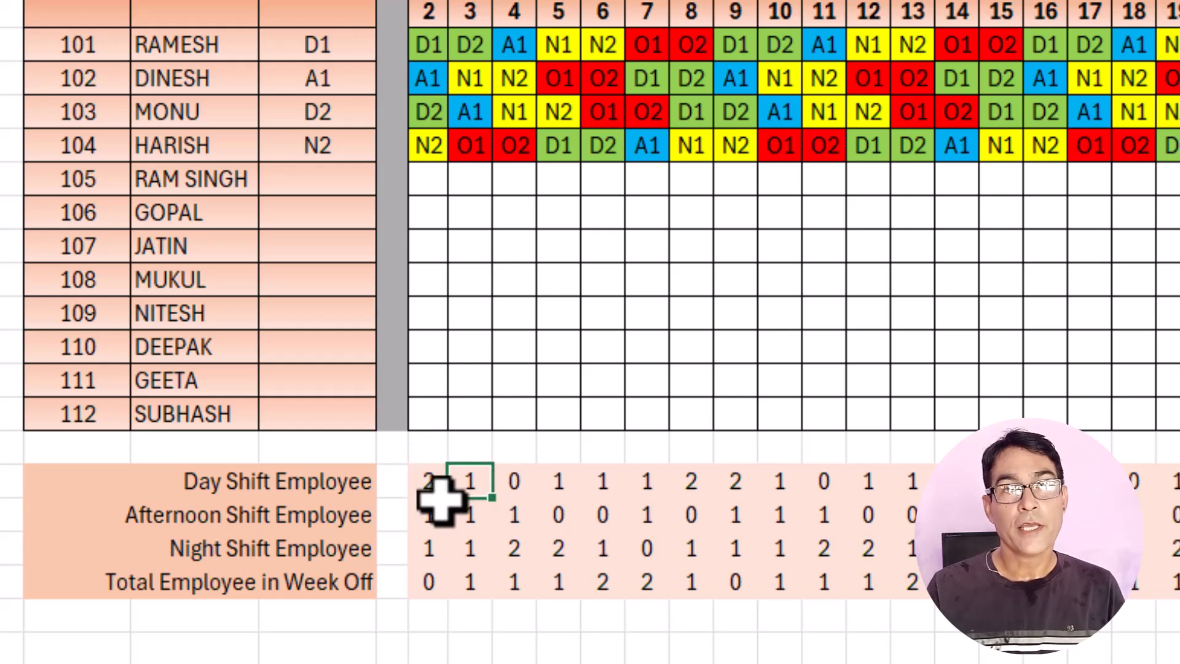
pyautogui.moveTo(424, 482); pyautogui.dragTo(1179, 572)
pyautogui.click(1179, 572)
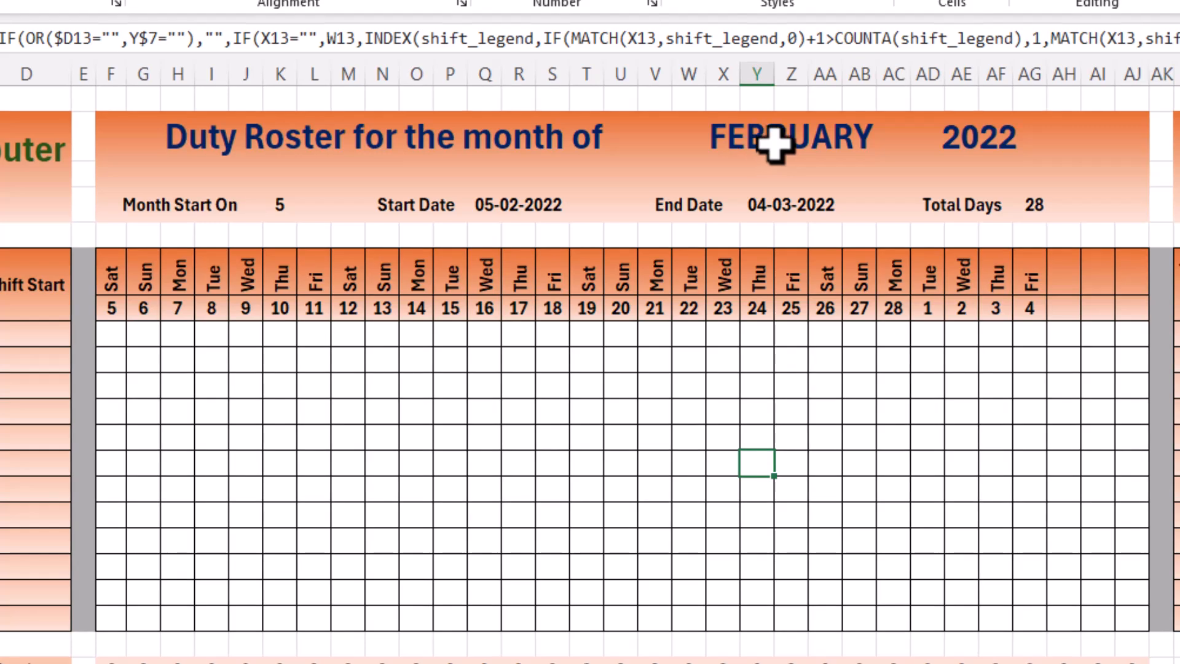
# Set the month in the roster heading to JANUARY and the year to 2021.
pyautogui.click(755, 188)
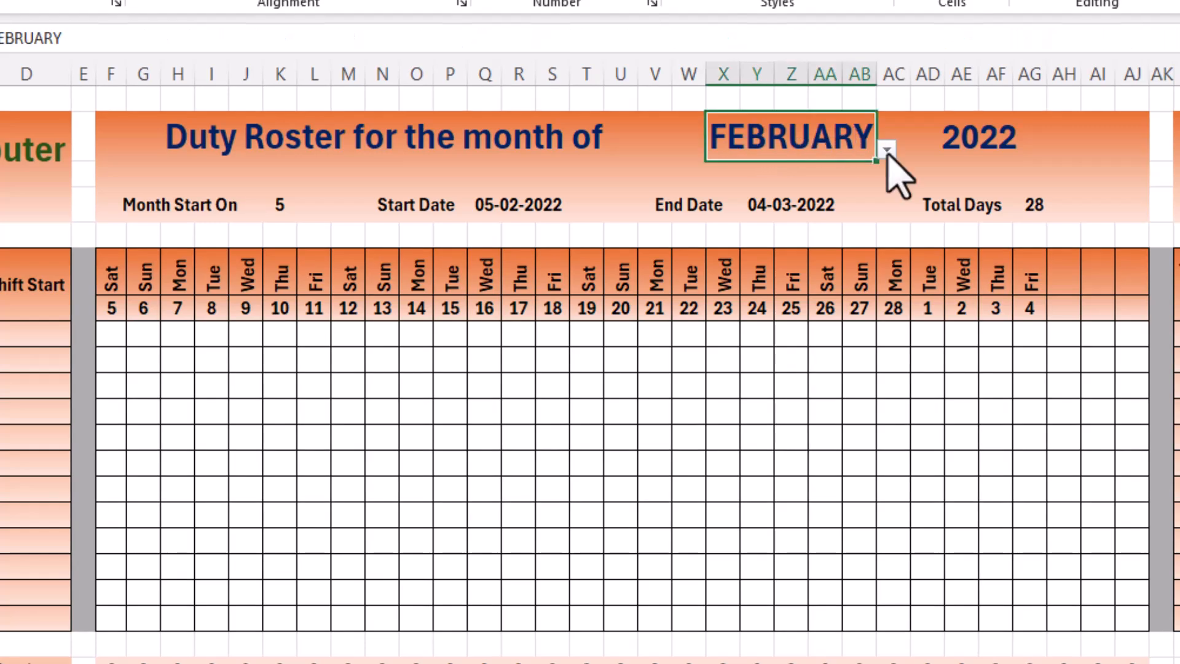
pyautogui.click(886, 150)
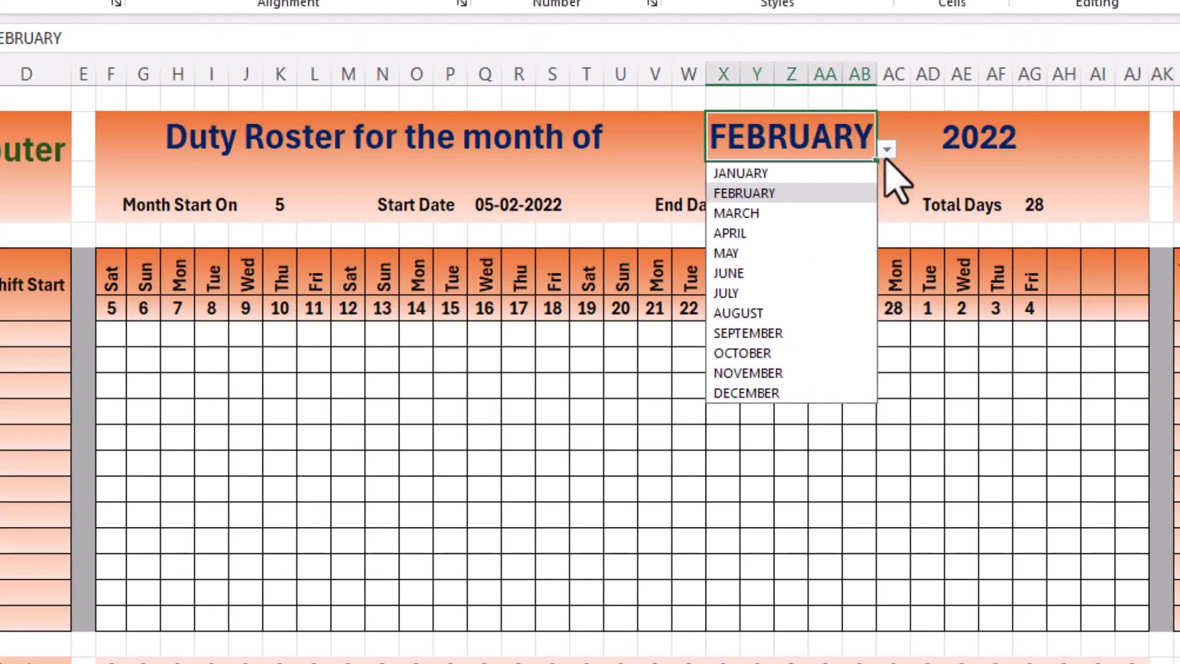
pyautogui.click(803, 175)
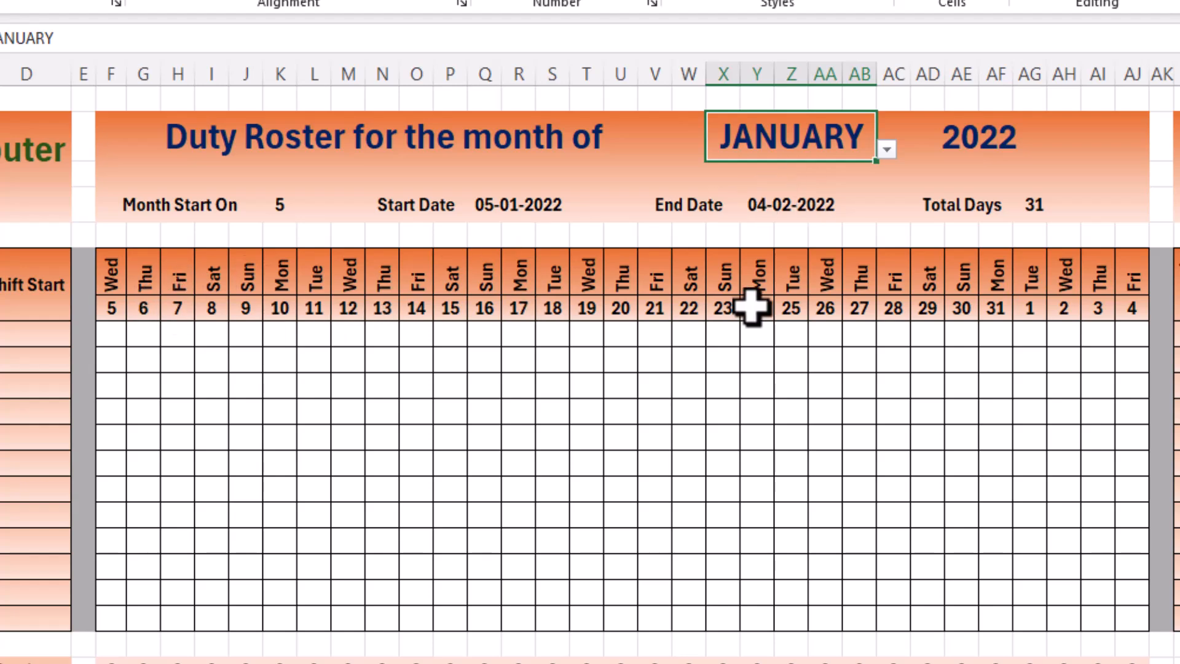
pyautogui.click(983, 141)
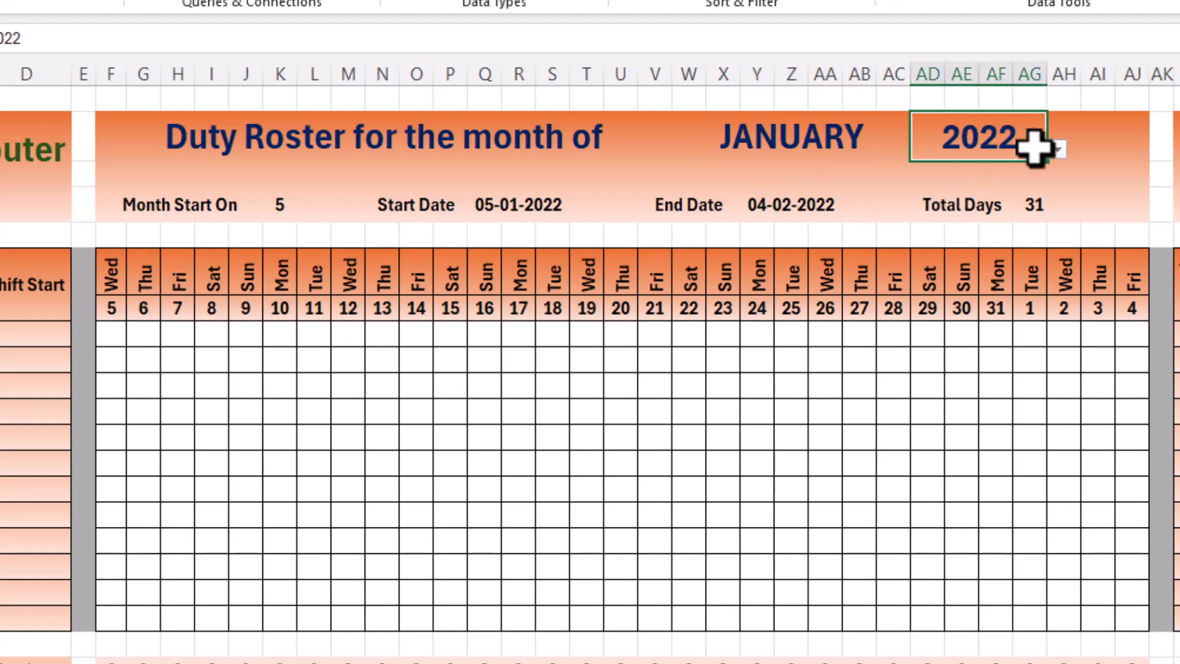
pyautogui.click(1057, 150)
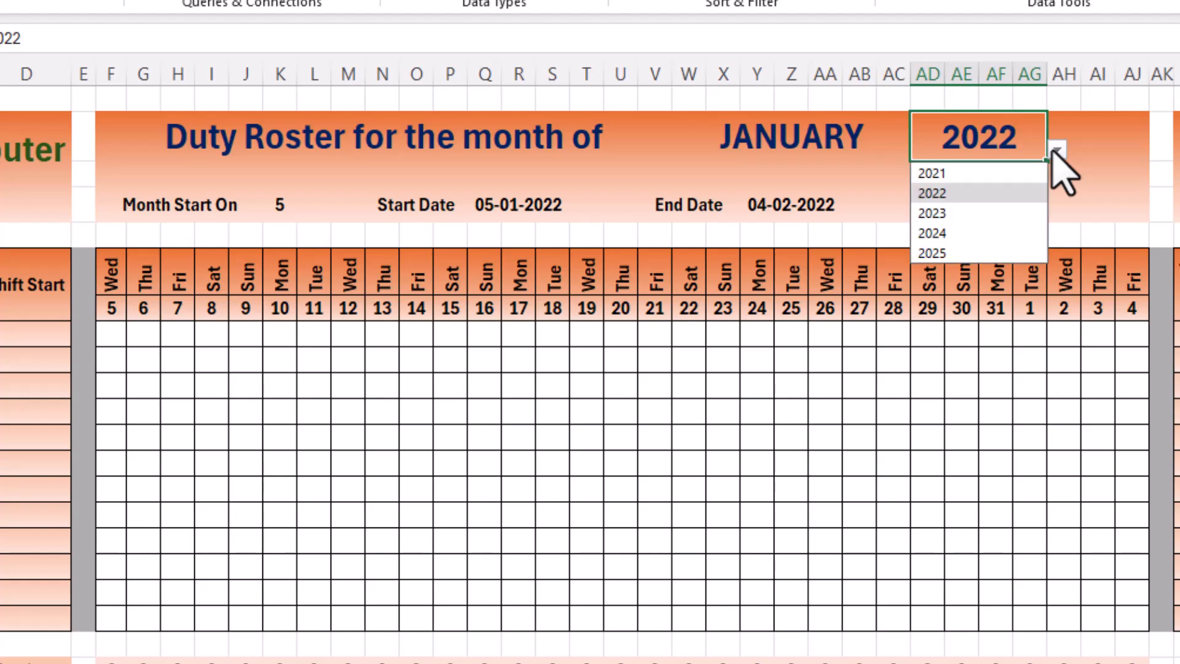
pyautogui.click(985, 174)
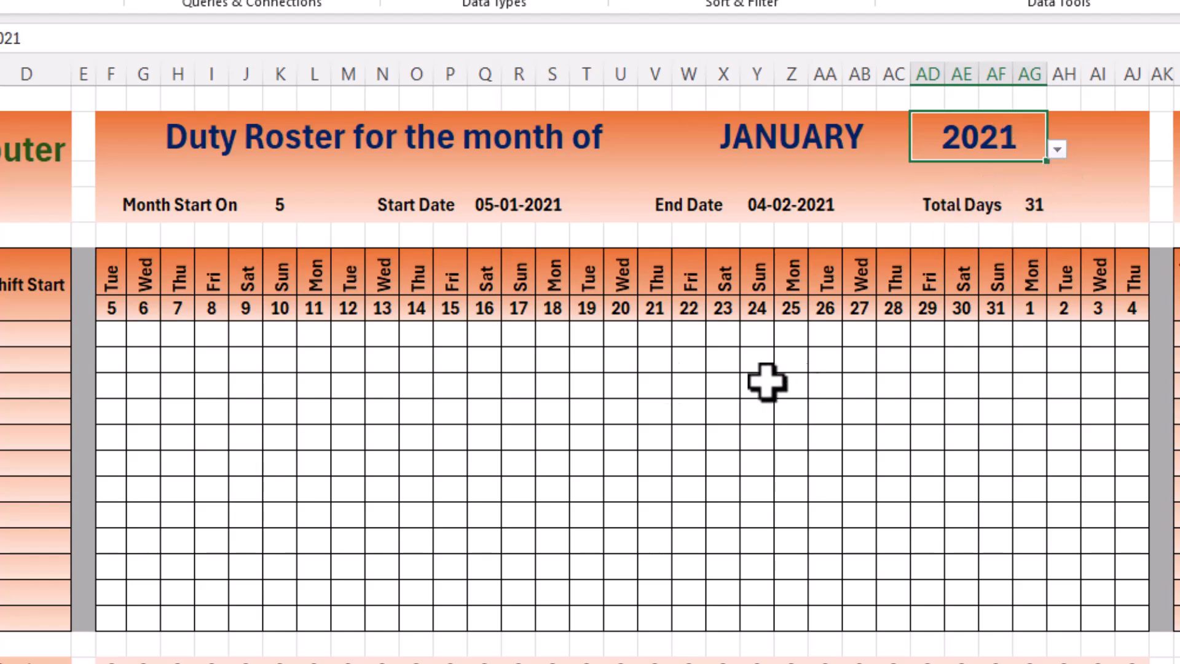
# Change the month in the roster heading to FEBRUARY.
pyautogui.click(867, 143)
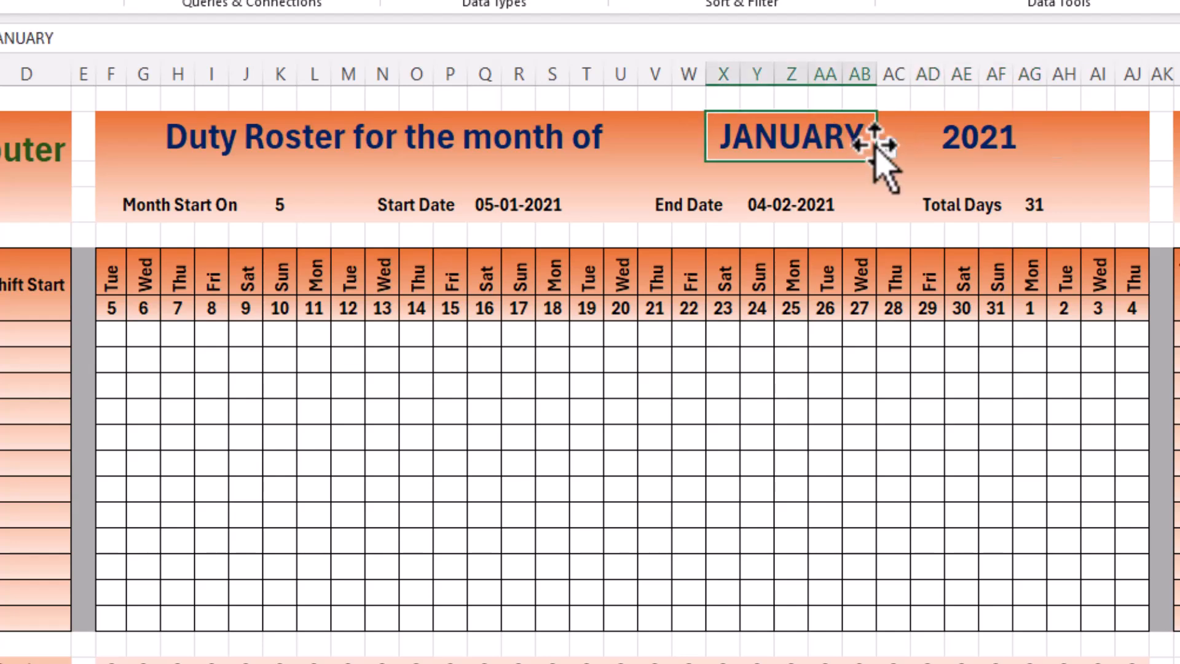
pyautogui.click(887, 149)
pyautogui.click(793, 195)
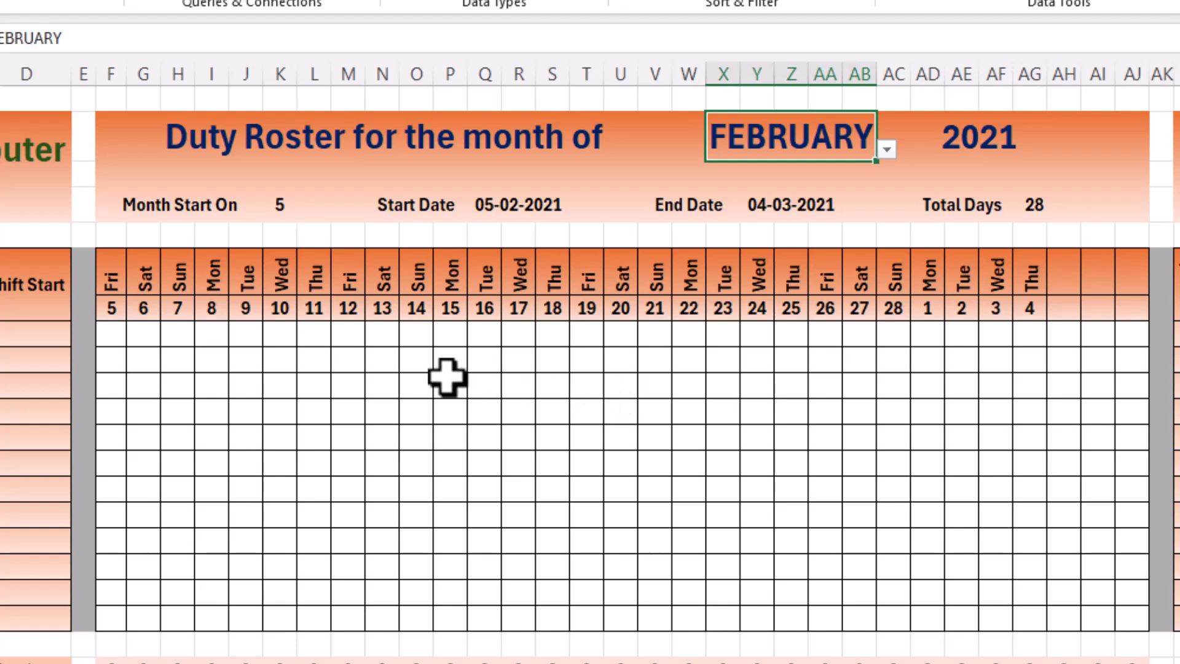
# Inspect the Month Start On, Start Date and End Date cells, including the references in the Start Date formula.
pyautogui.click(282, 207)
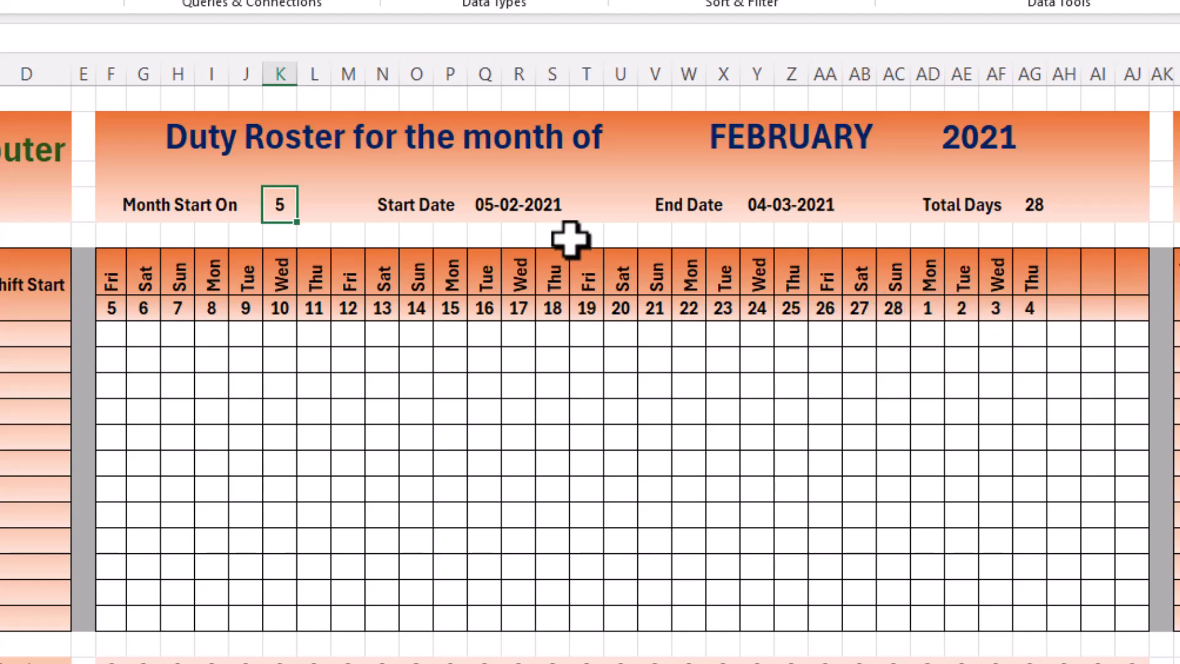
pyautogui.click(498, 208)
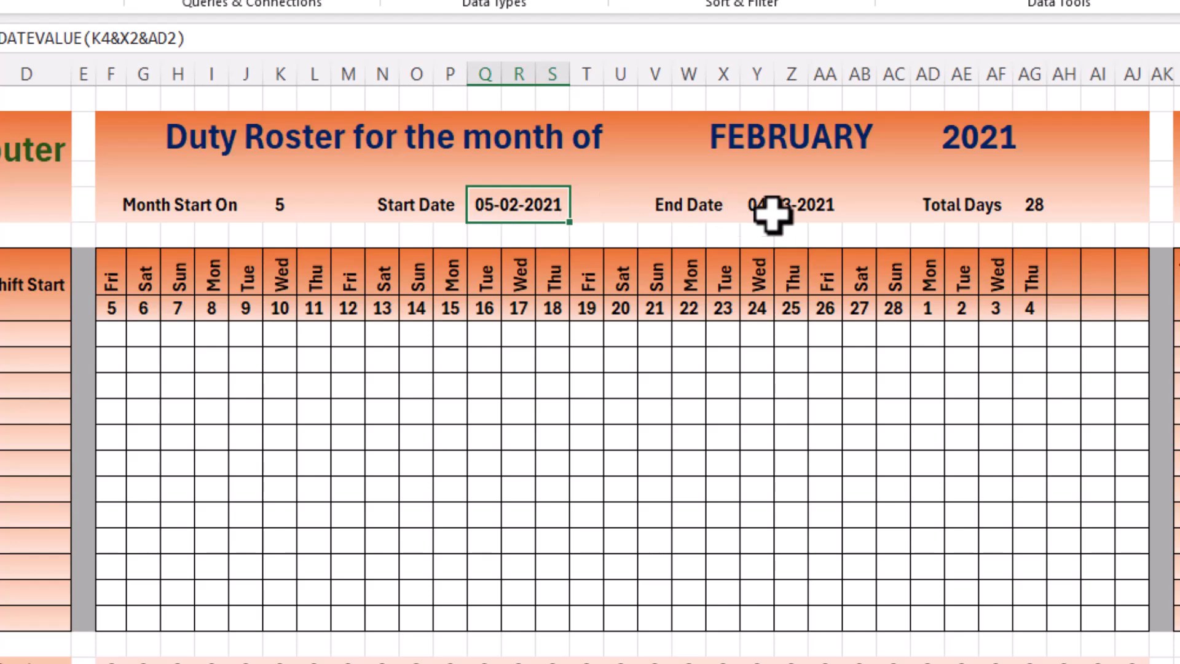
pyautogui.click(799, 210)
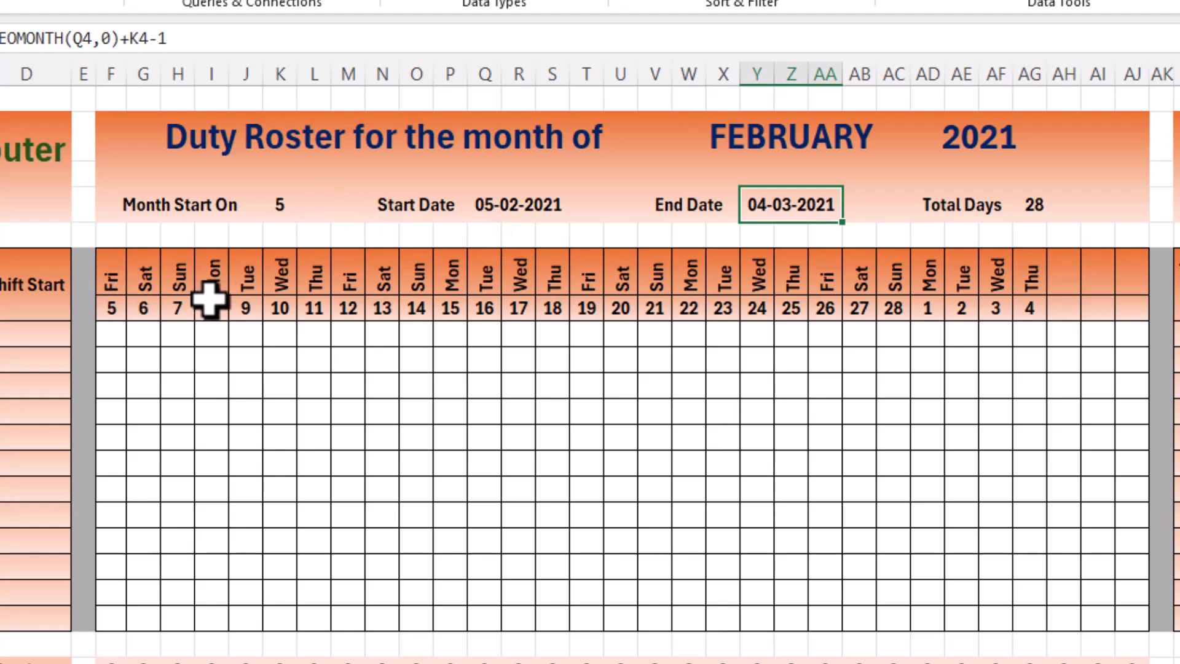
pyautogui.click(518, 209)
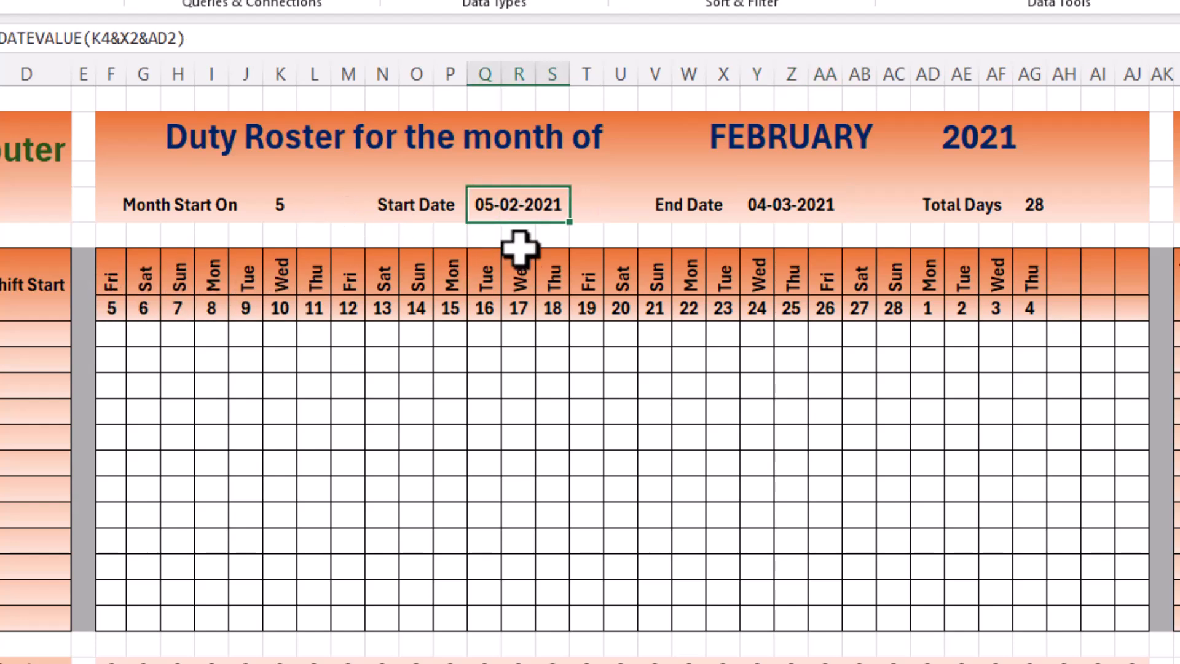
pyautogui.doubleClick(519, 224)
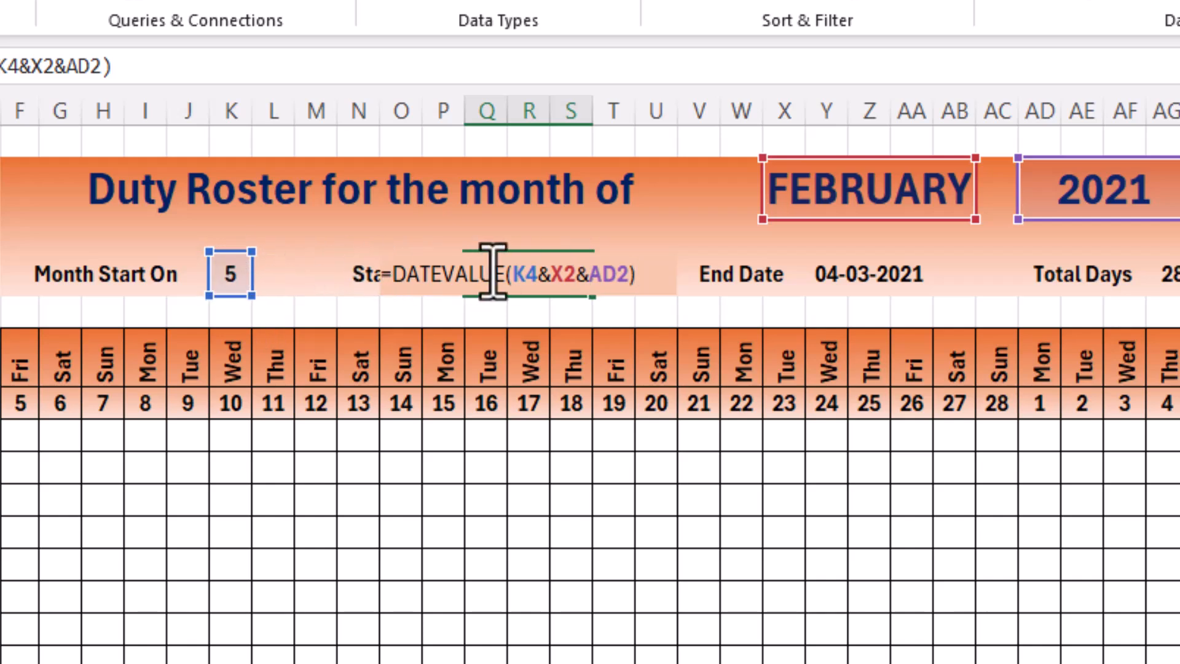
pyautogui.press('Return')
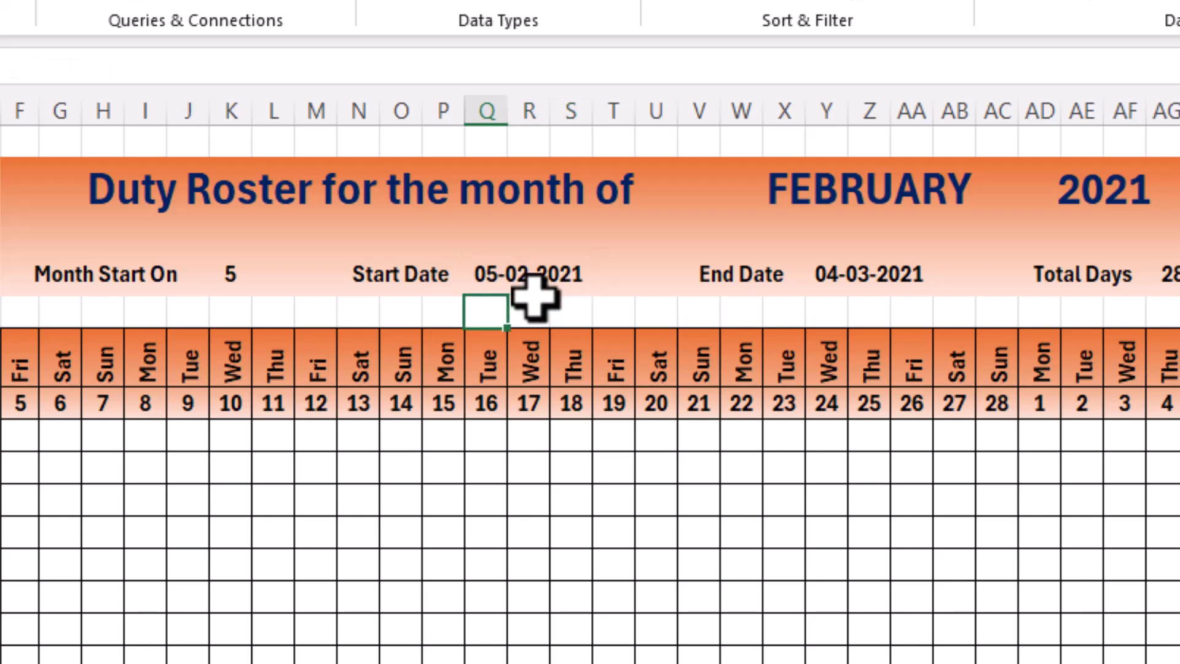
# Set the Month Start On value to 2.
pyautogui.click(234, 272)
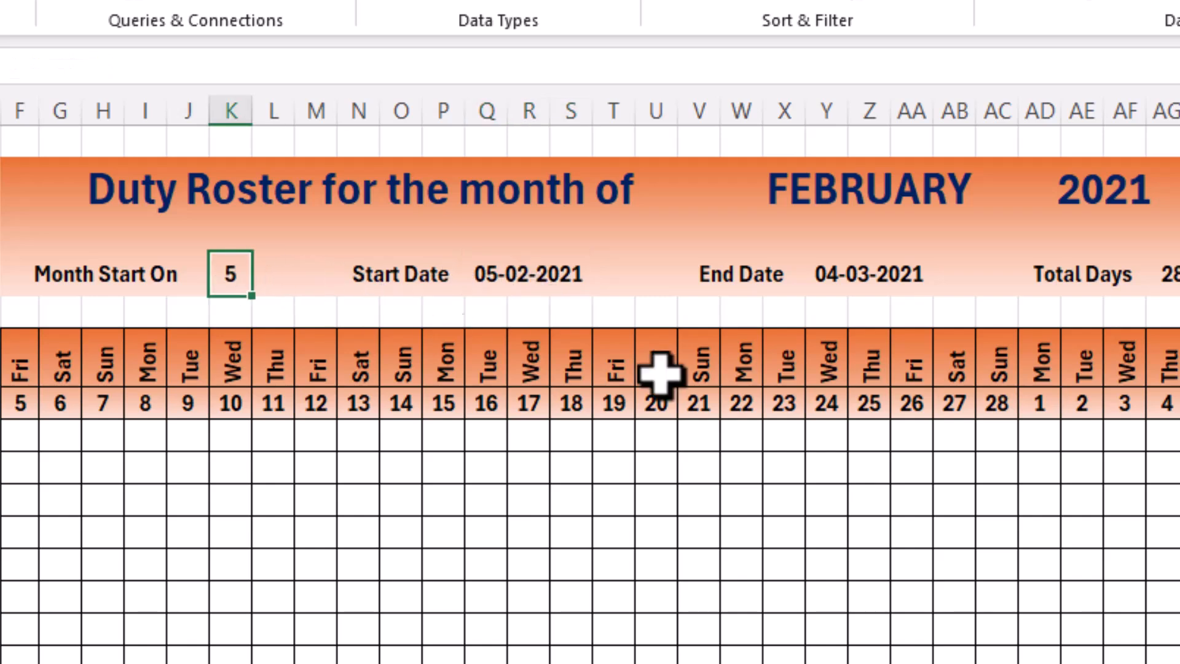
pyautogui.press('Return')
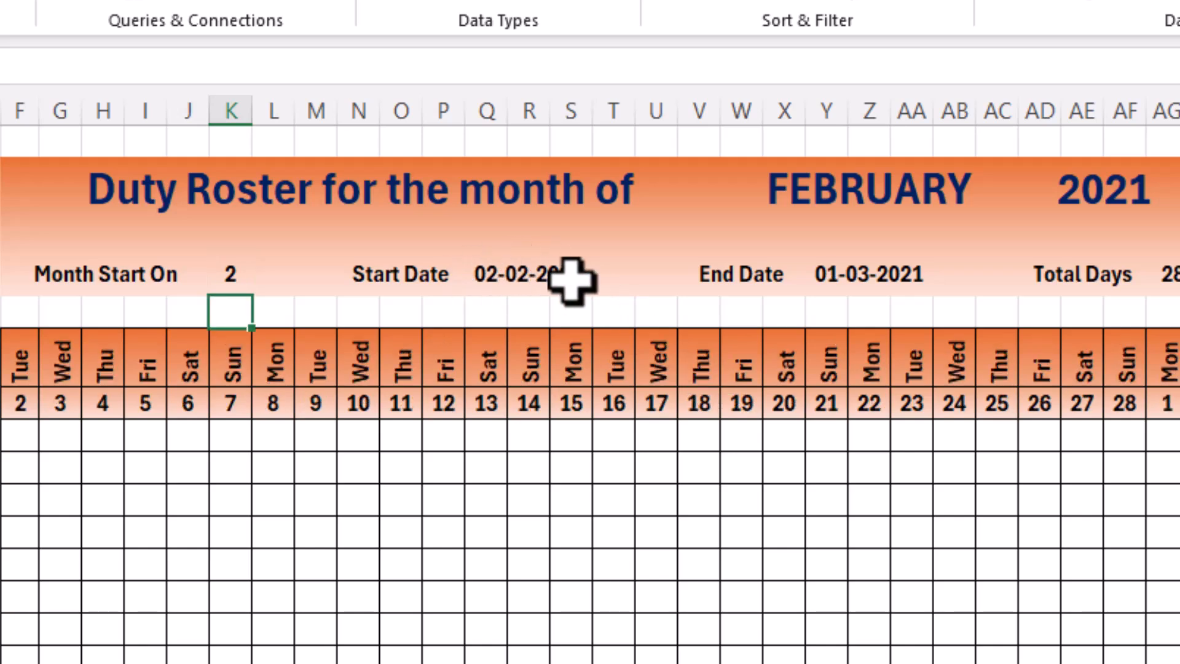
# Inspect the End Date formula and the Total Days formula together with the weekday row it counts.
pyautogui.click(859, 273)
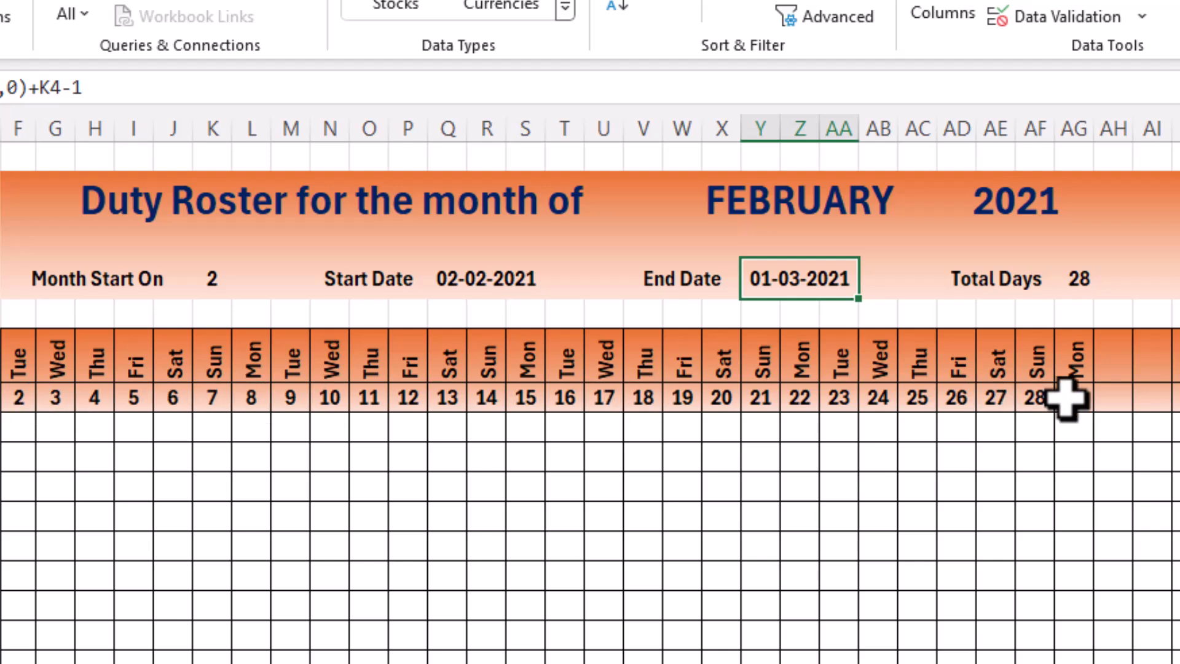
pyautogui.doubleClick(777, 293)
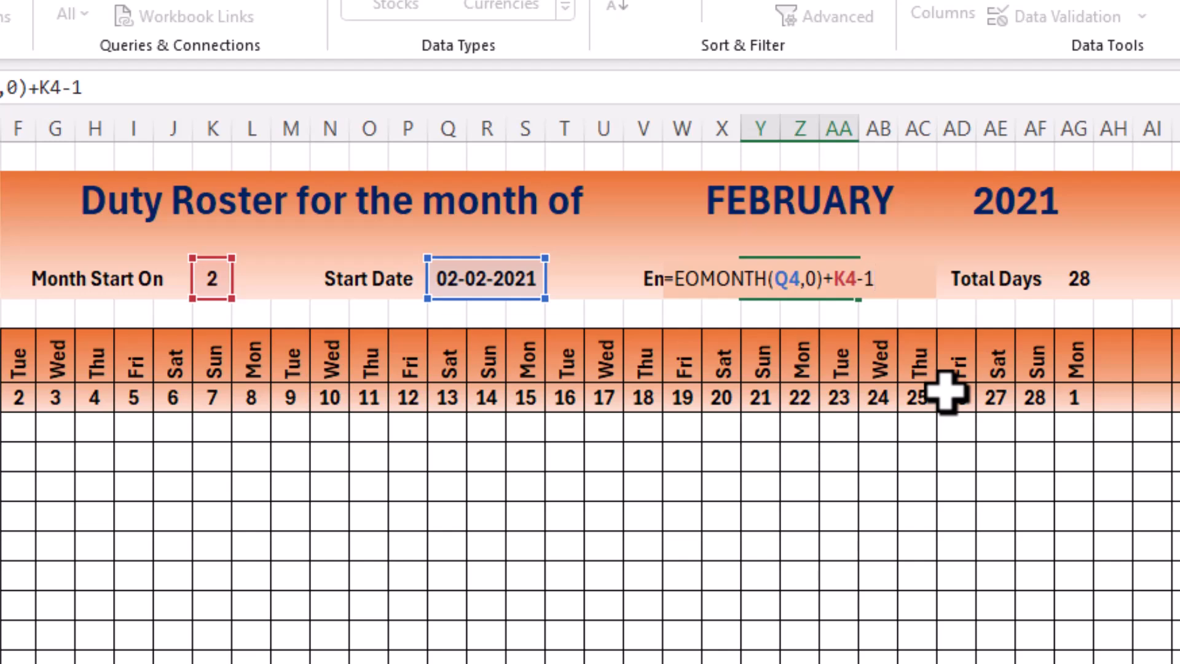
pyautogui.hotkey('ctrl', 'Return')
pyautogui.click(1088, 280)
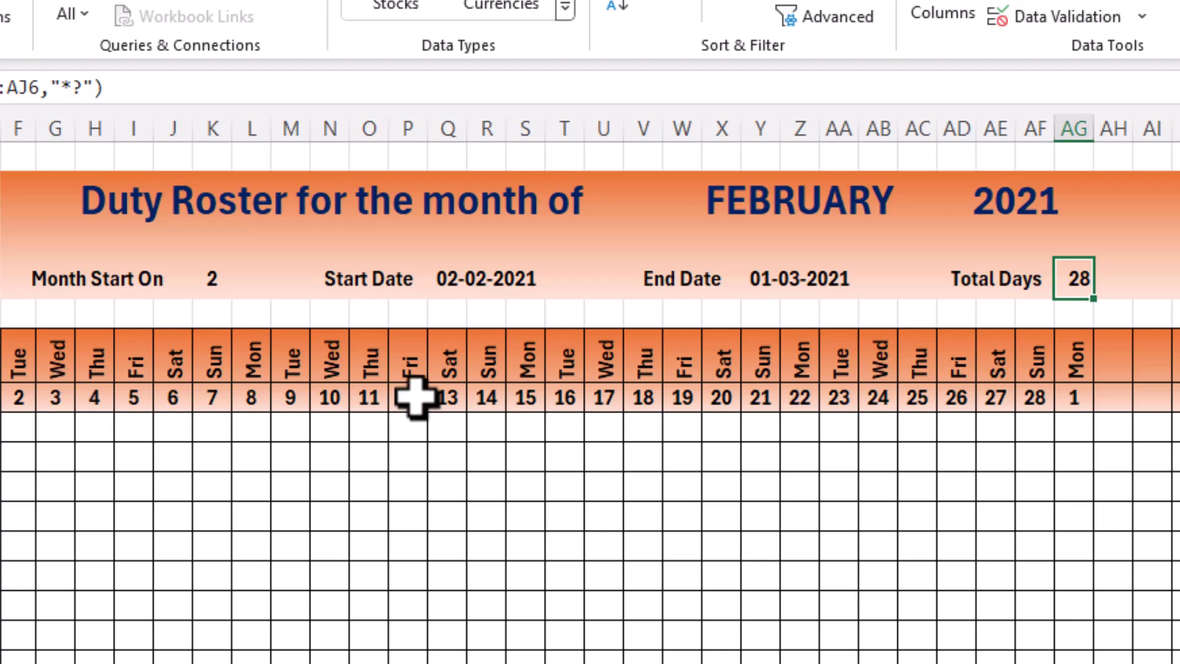
pyautogui.moveTo(28, 374); pyautogui.dragTo(1166, 363)
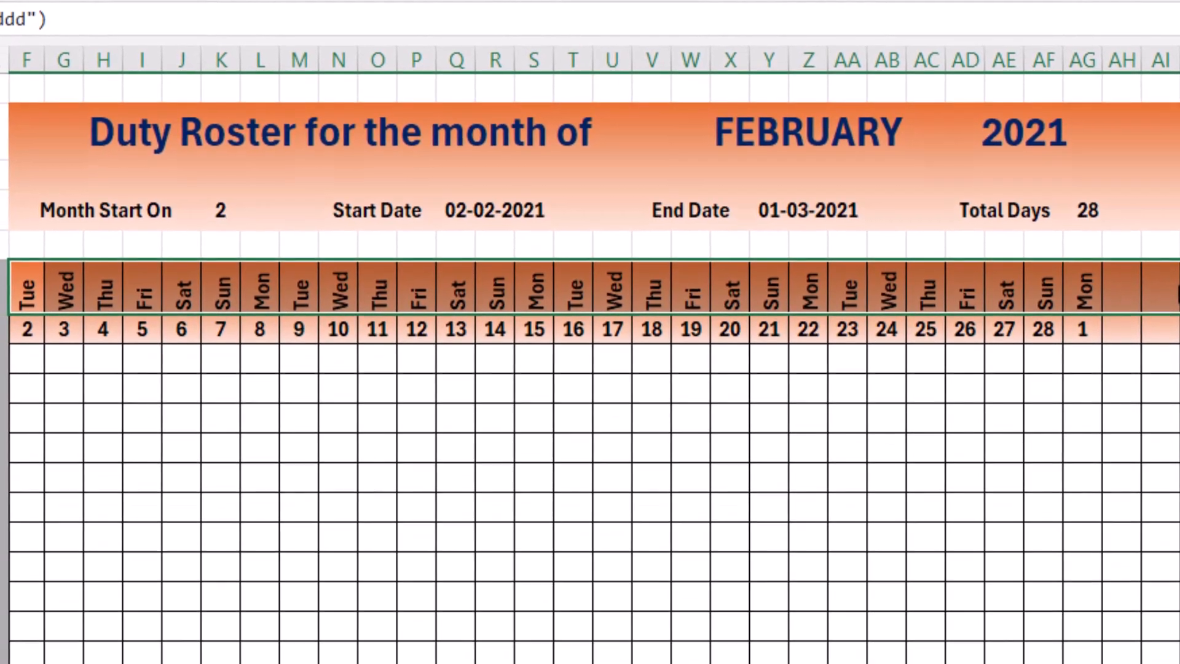
pyautogui.click(1087, 214)
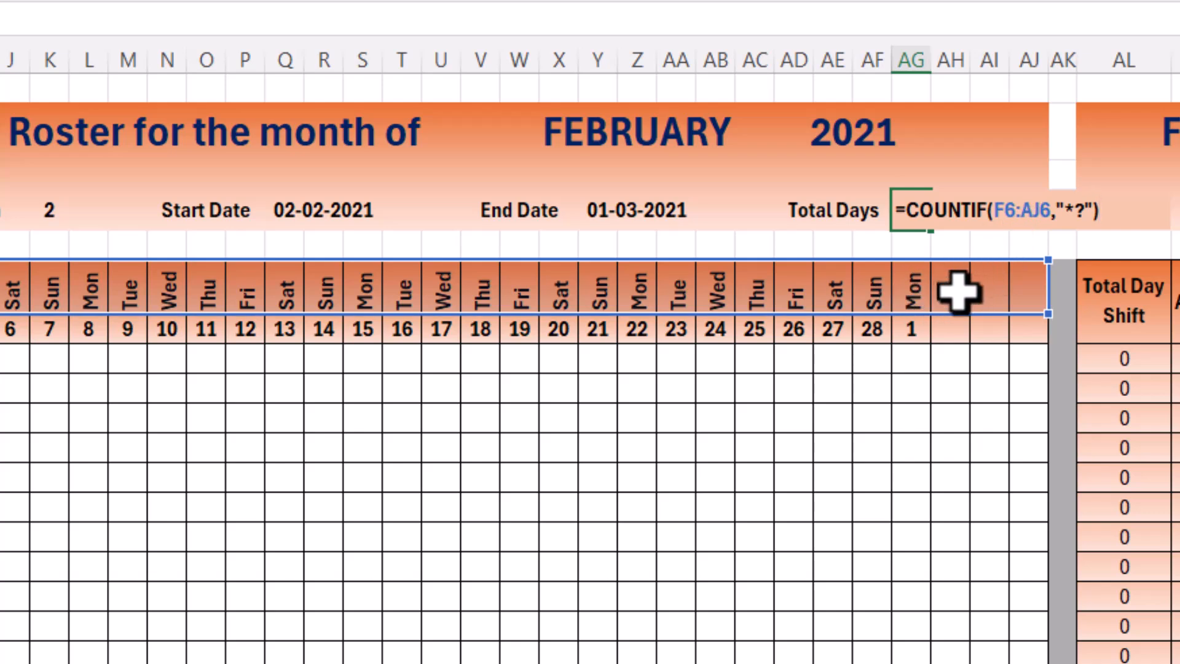
pyautogui.hotkey('ctrl', 'Return')
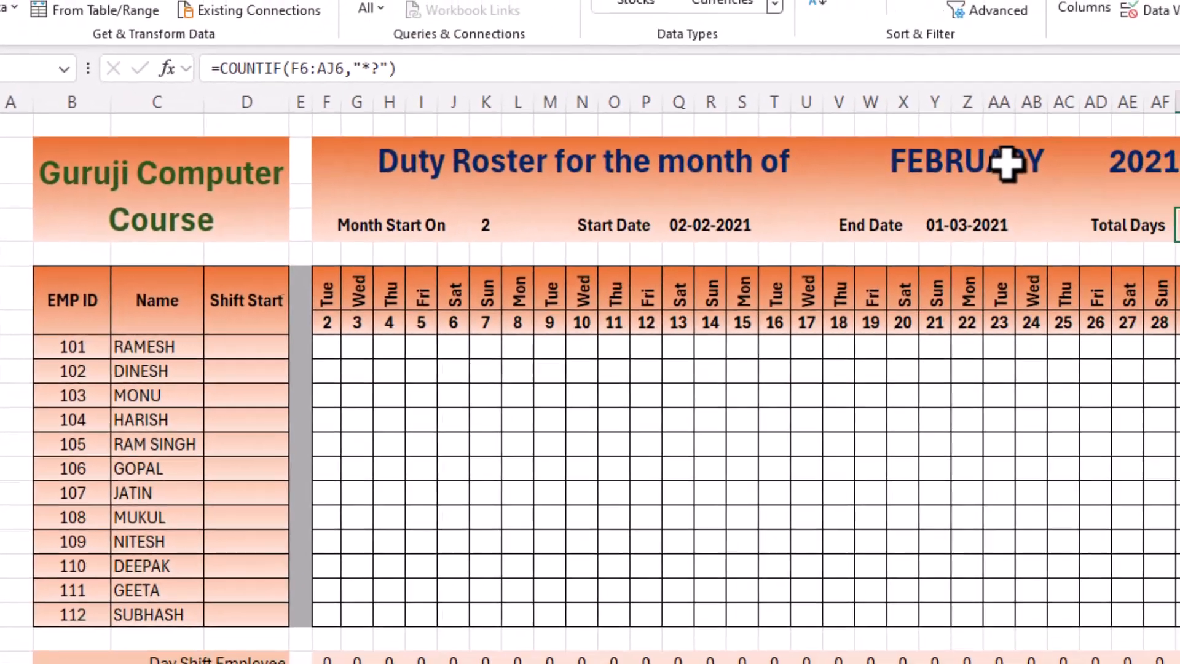
# Check the selection lists of the month and year cells in the roster heading.
pyautogui.click(1155, 130)
pyautogui.click(1025, 179)
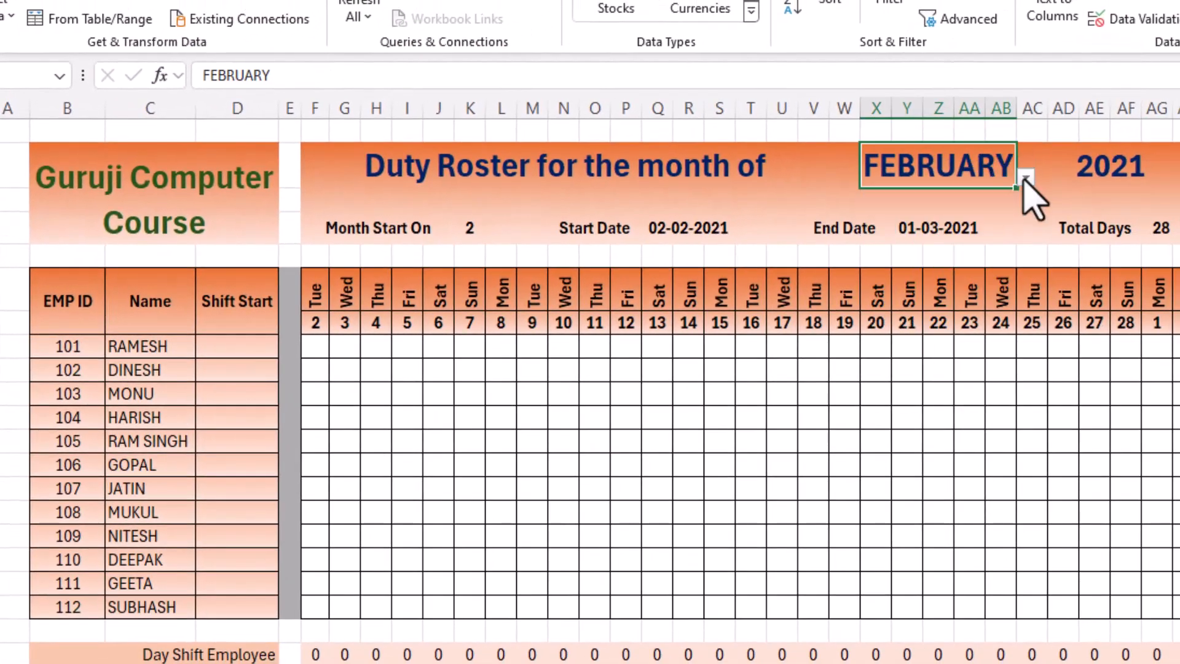
pyautogui.click(1098, 172)
pyautogui.click(1097, 171)
pyautogui.click(1178, 178)
pyautogui.click(1177, 178)
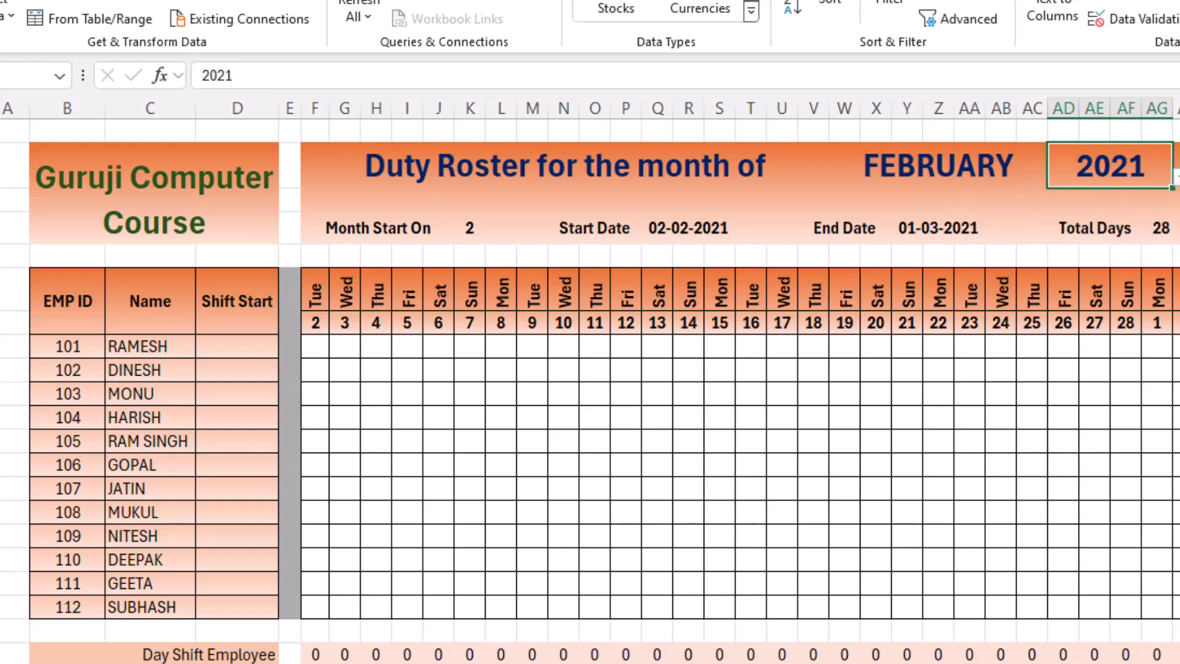
# Review the months, years, shift legends, holiday and shift type lists on the sheet that feeds the roster.
pyautogui.click(227, 662)
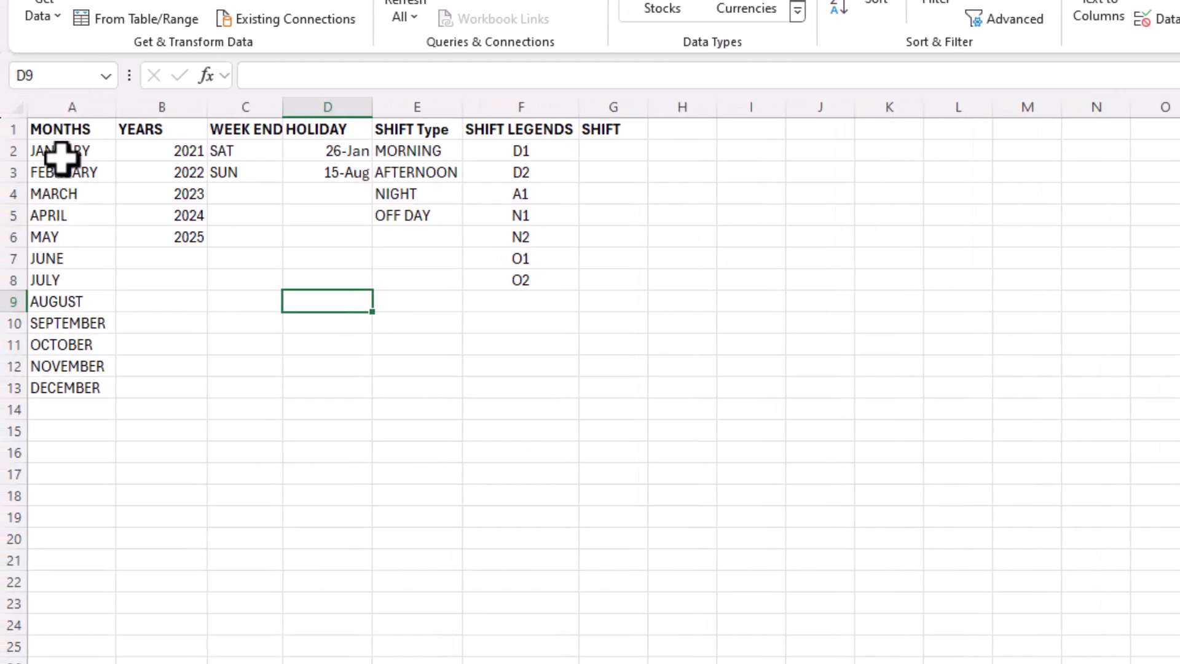
pyautogui.moveTo(62, 134); pyautogui.dragTo(79, 387)
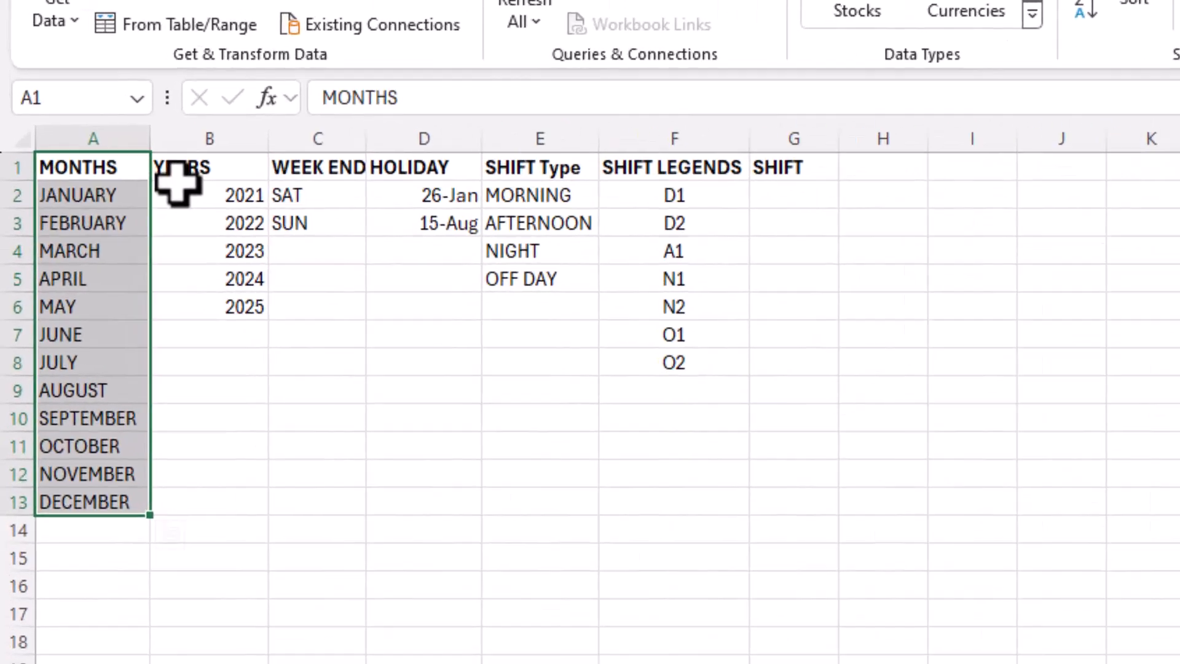
pyautogui.moveTo(148, 154); pyautogui.dragTo(147, 237)
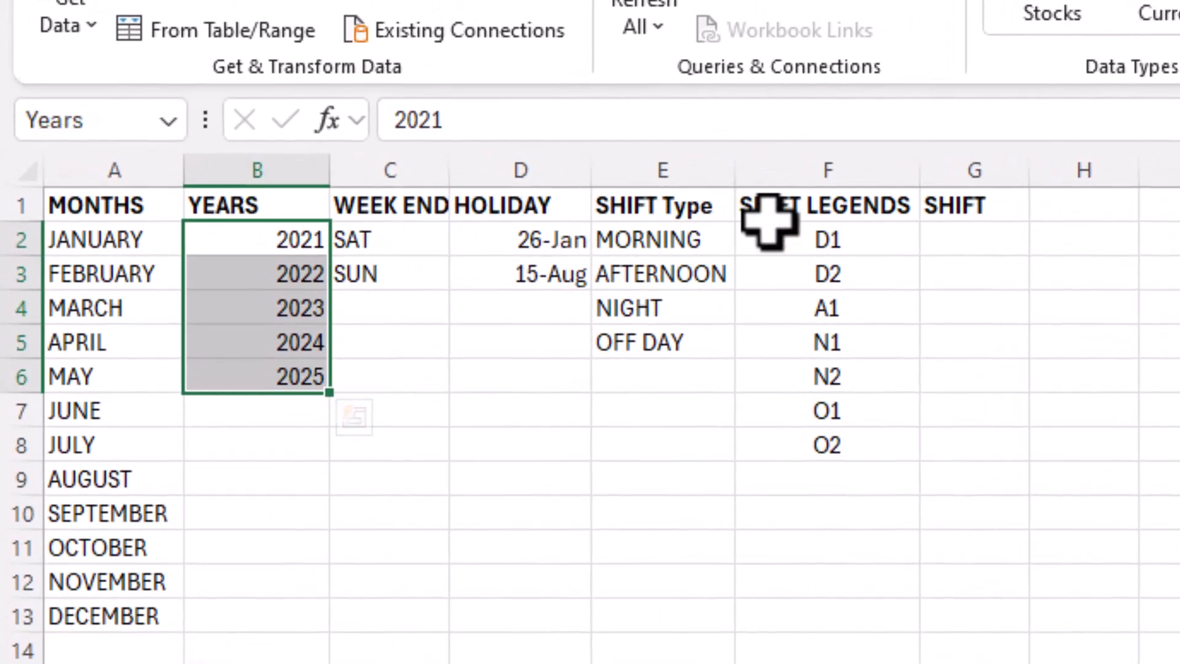
pyautogui.moveTo(786, 237); pyautogui.dragTo(782, 450)
pyautogui.click(742, 580)
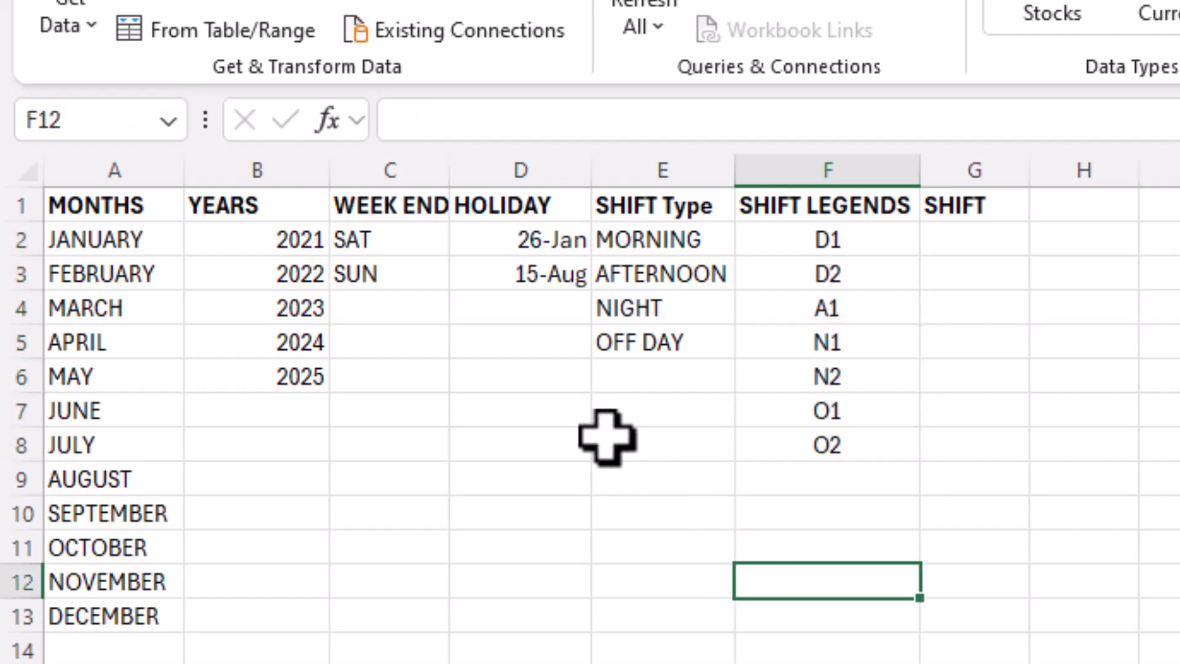
pyautogui.moveTo(526, 238); pyautogui.dragTo(526, 284)
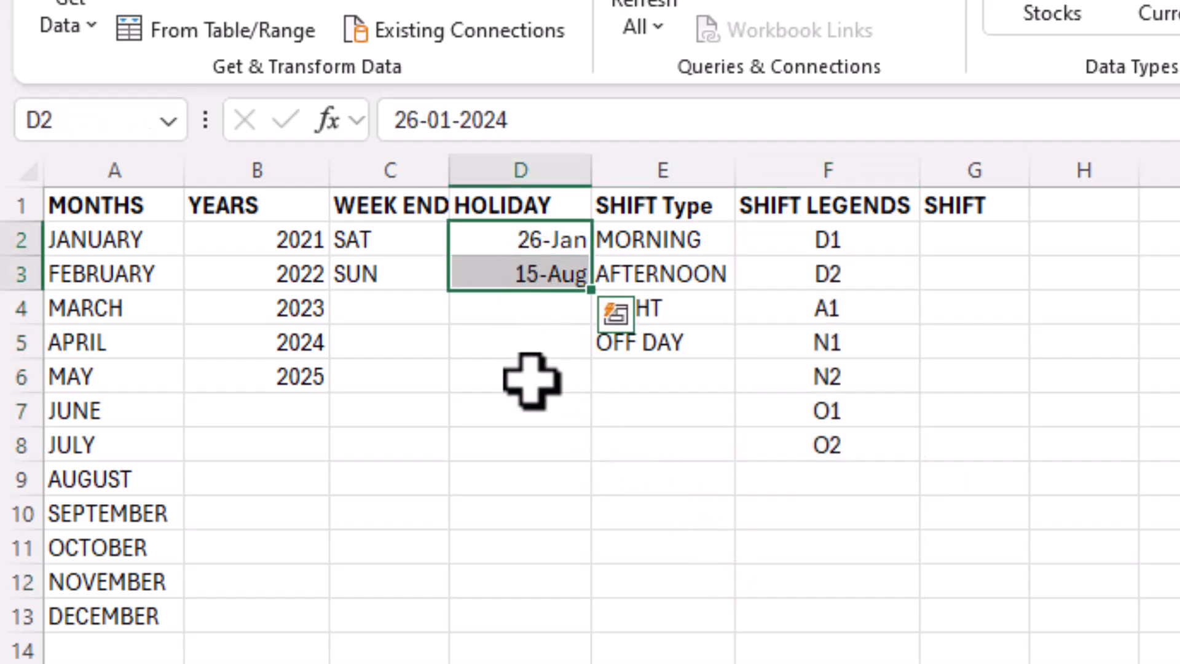
pyautogui.moveTo(667, 241); pyautogui.dragTo(691, 369)
pyautogui.click(715, 477)
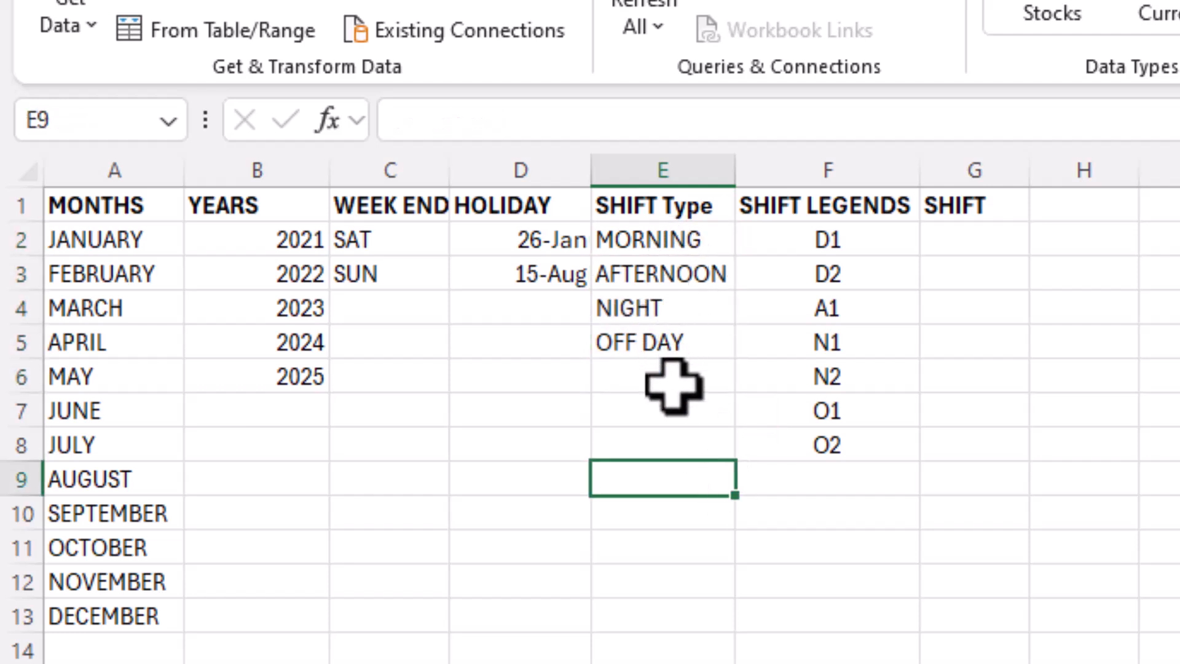
# On the Master Sheet, check the first date's formula and set the first employee's Shift Start to D1.
pyautogui.hotkey('ctrl', 'pageup')
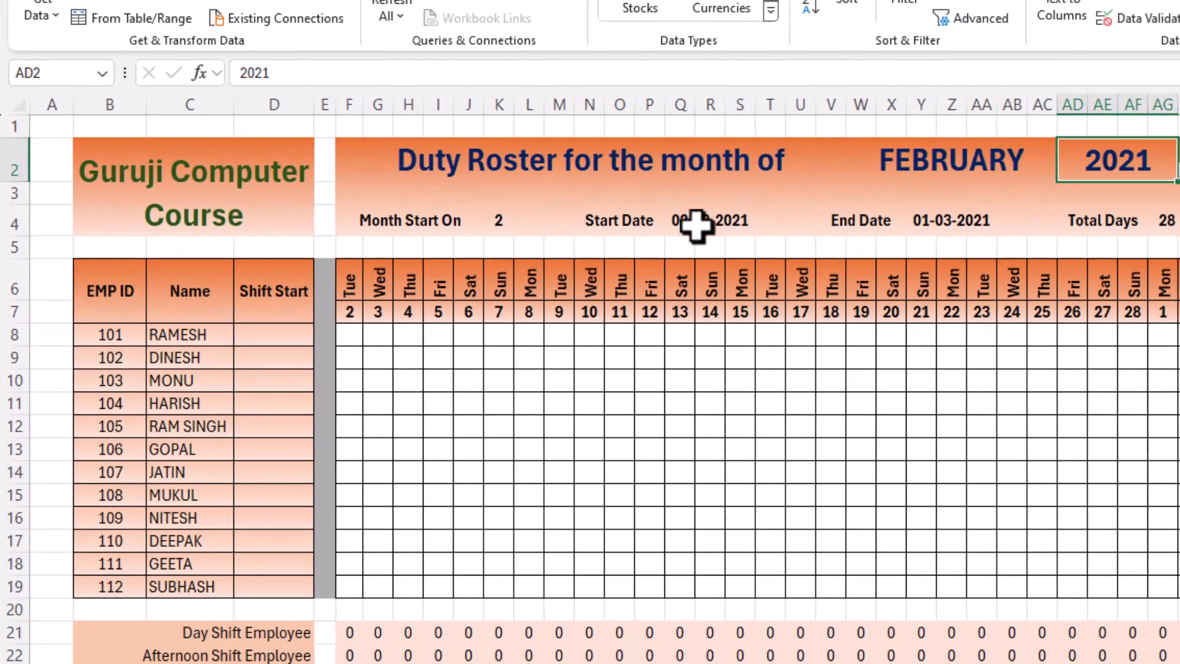
pyautogui.click(353, 318)
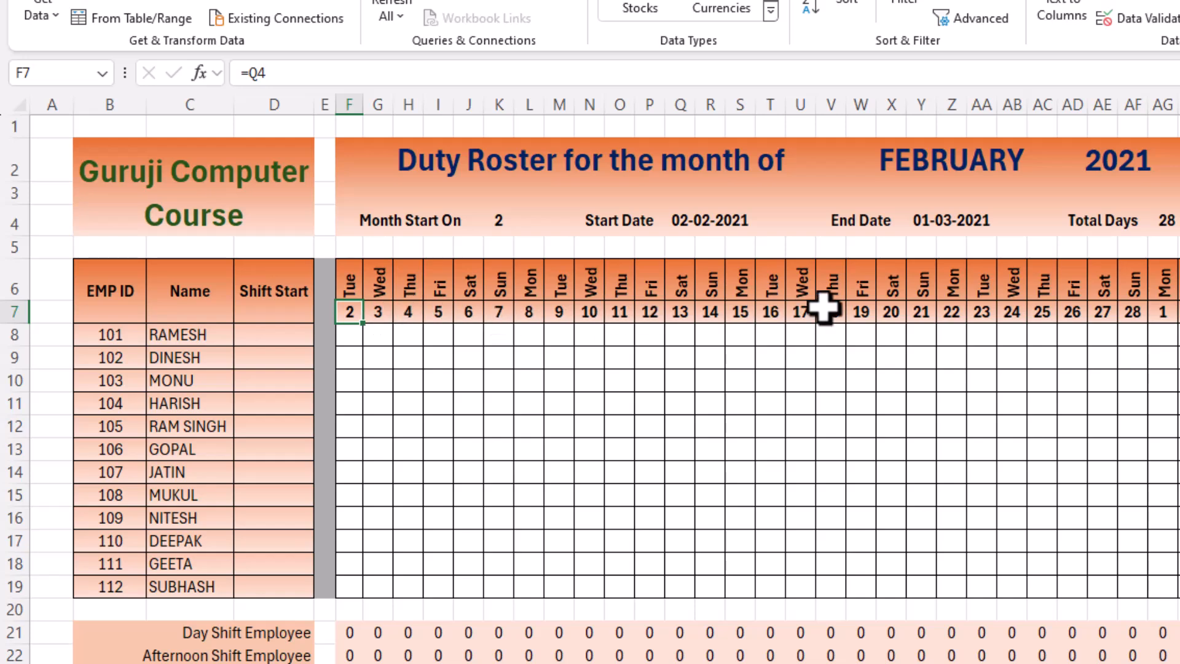
pyautogui.click(270, 337)
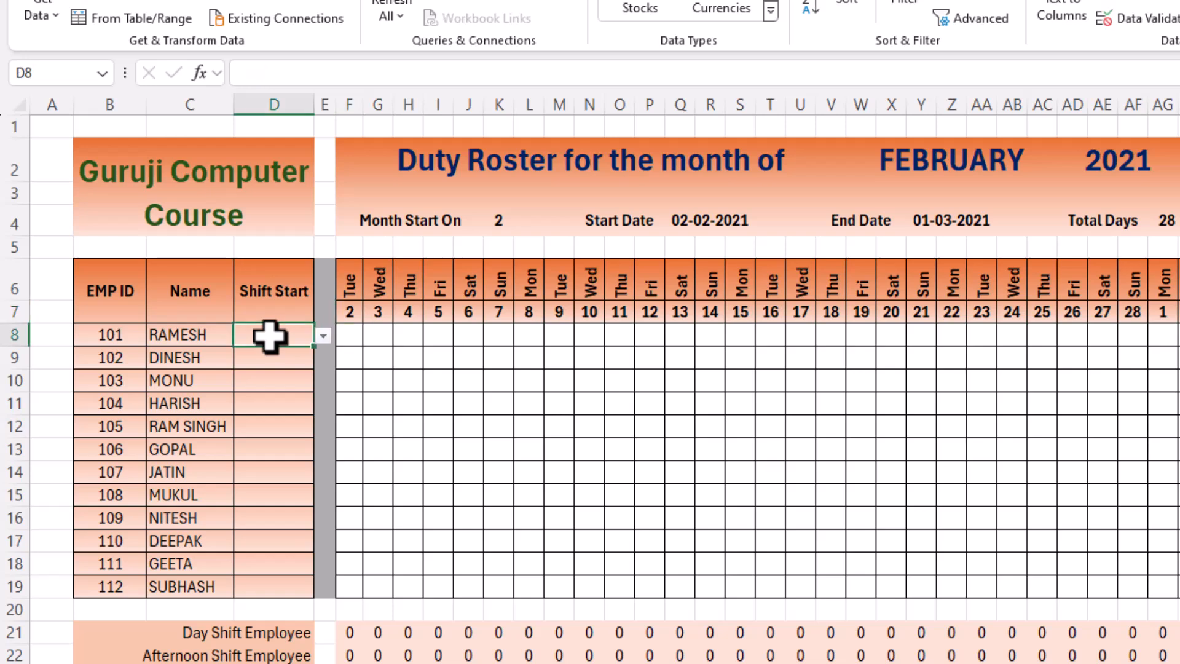
pyautogui.click(322, 337)
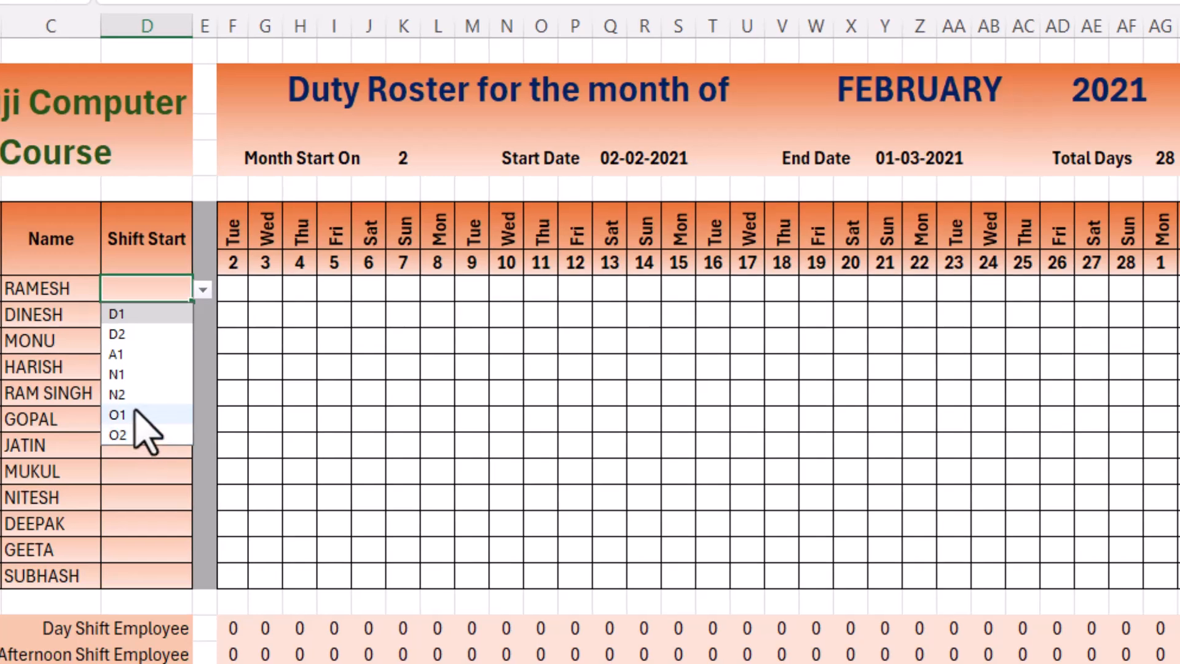
pyautogui.click(133, 313)
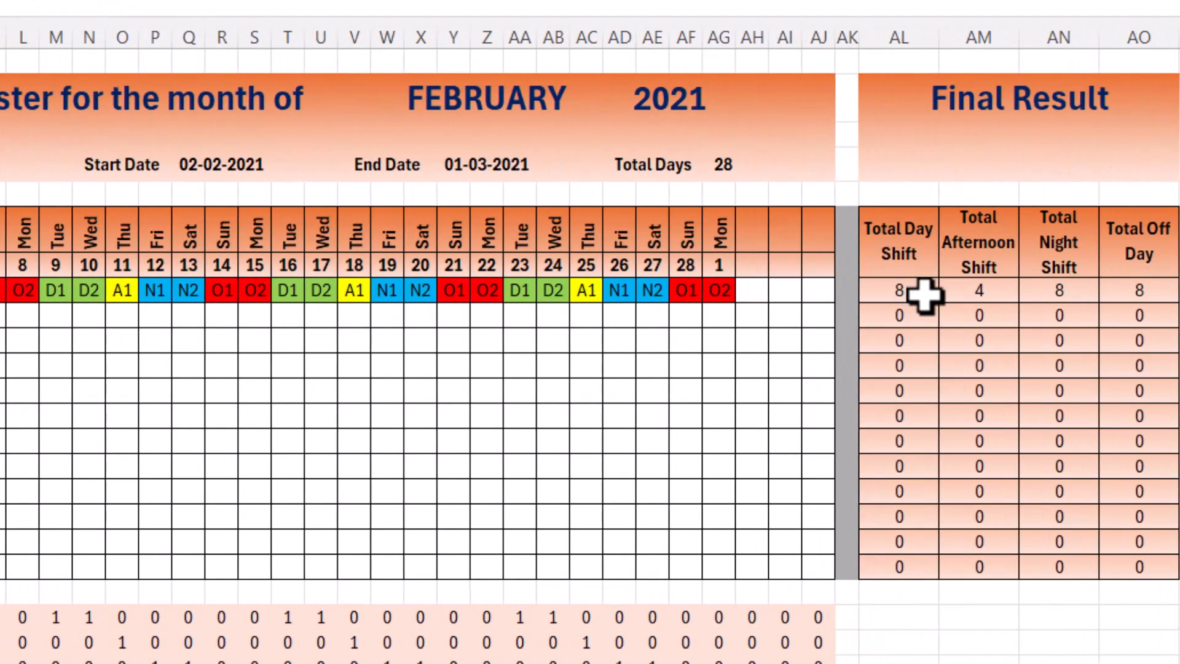
# Check the first employee's Final Result totals for each shift type and the daily Day Shift Employee count.
pyautogui.click(917, 295)
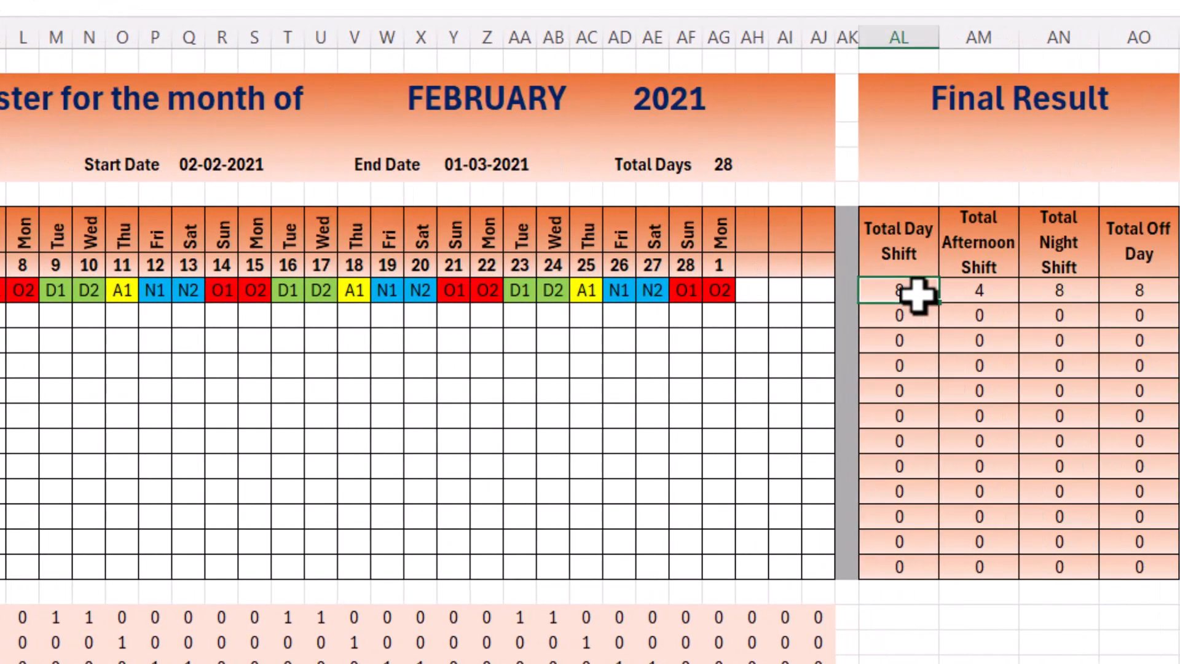
pyautogui.click(979, 296)
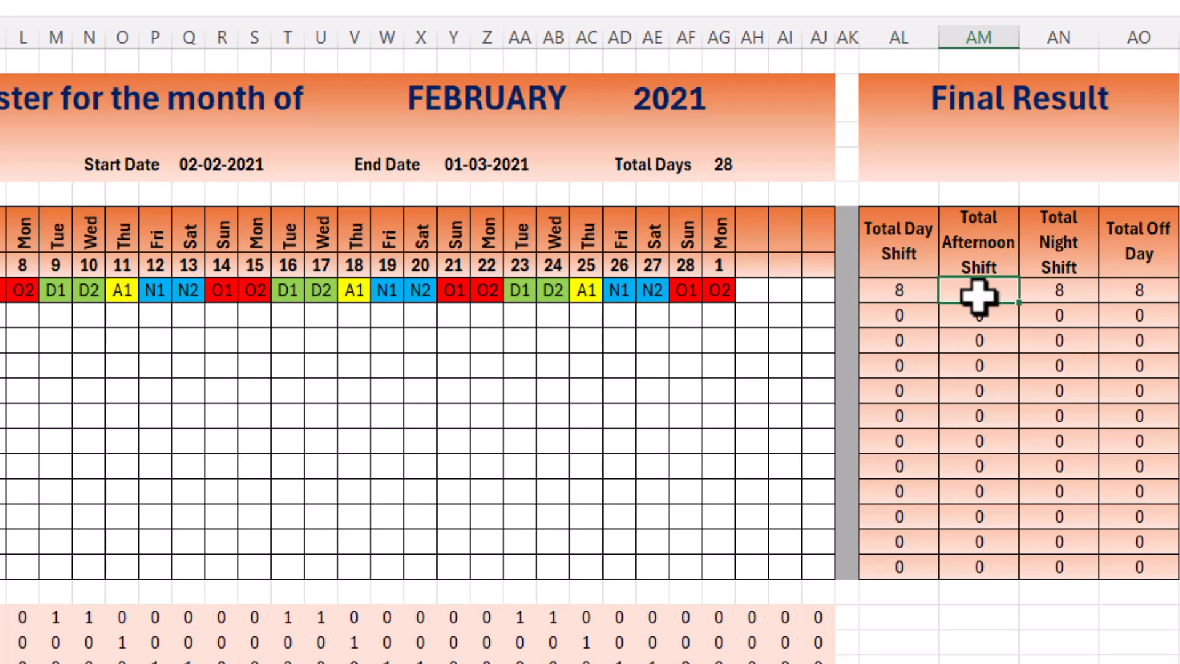
pyautogui.click(1061, 297)
pyautogui.click(1138, 298)
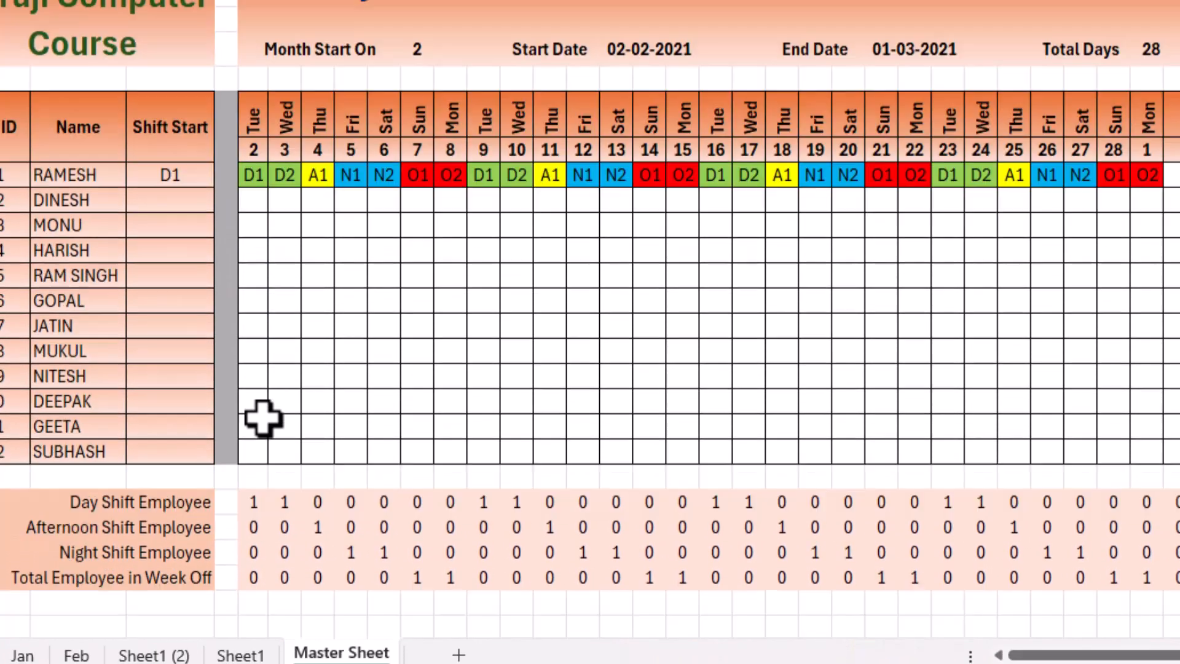
pyautogui.scroll(-1, 263, 418)
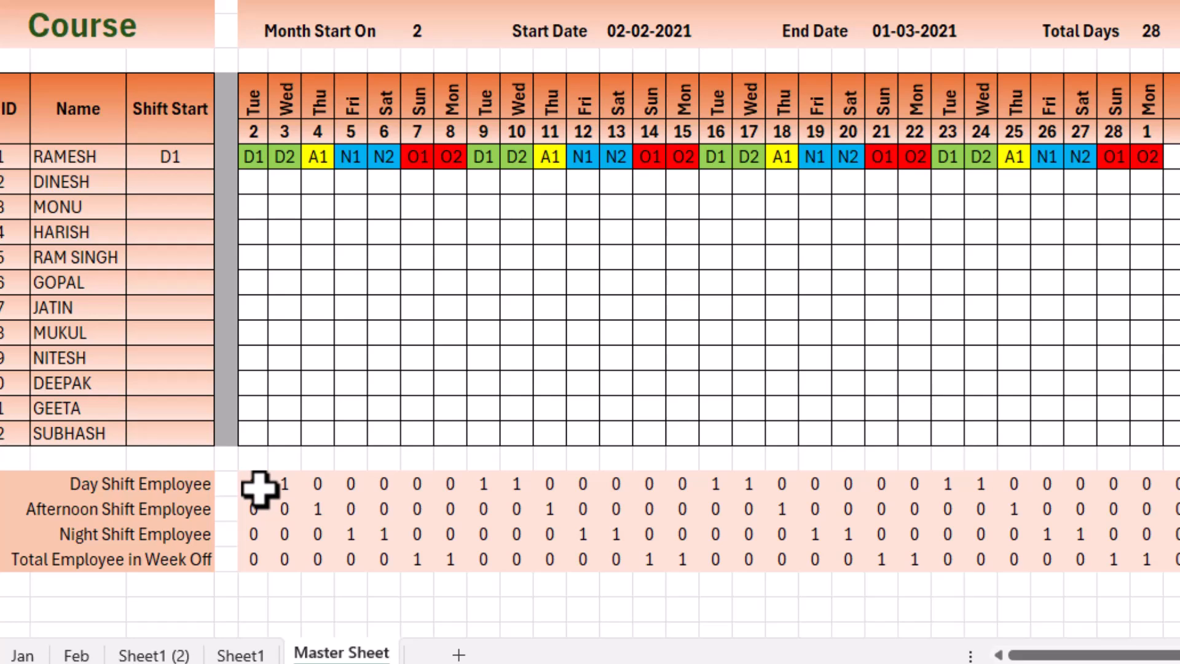
pyautogui.click(260, 485)
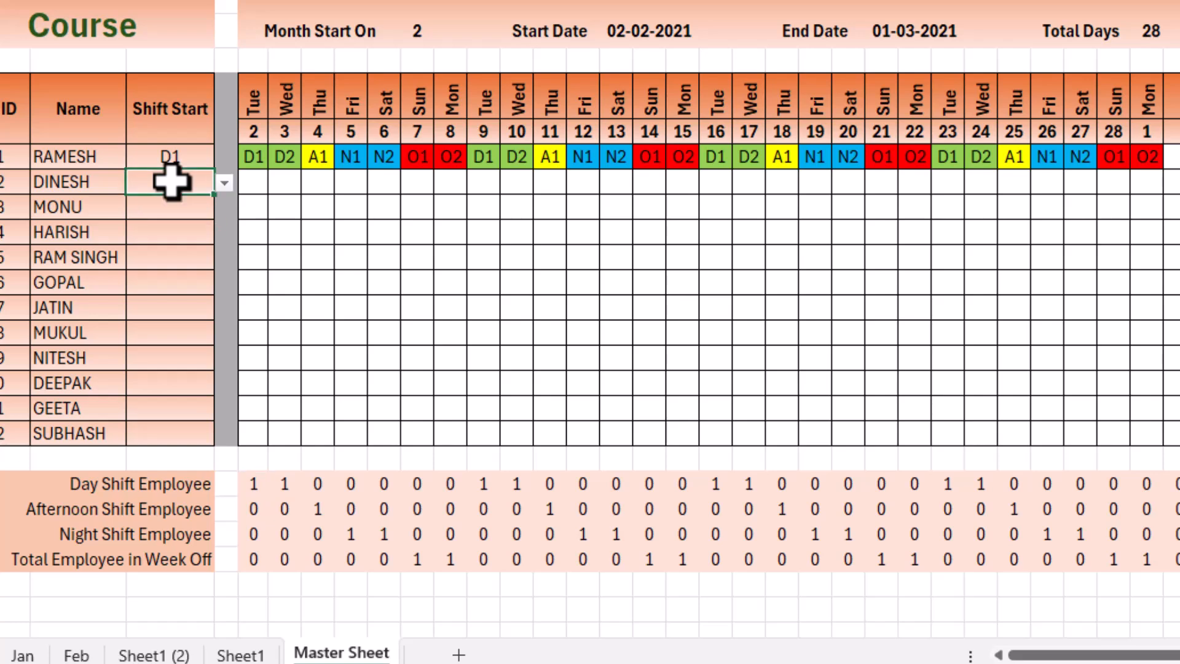
# Set the Shift Start of the second employee to A1 and of the third employee to N1.
pyautogui.click(224, 183)
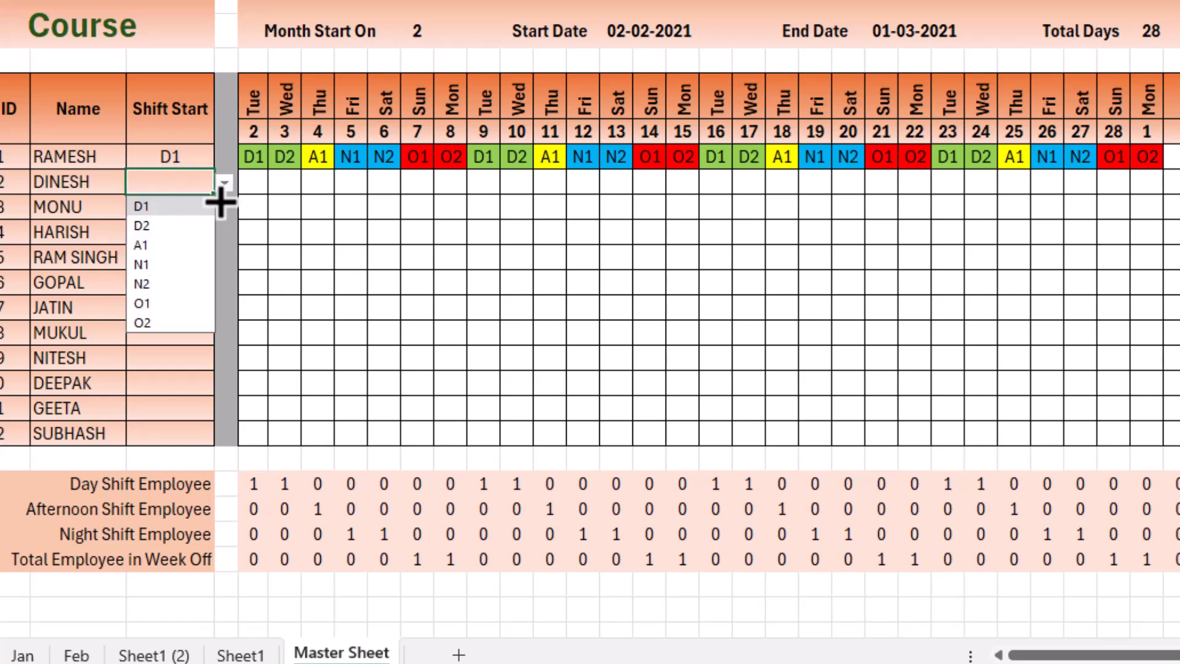
pyautogui.click(175, 246)
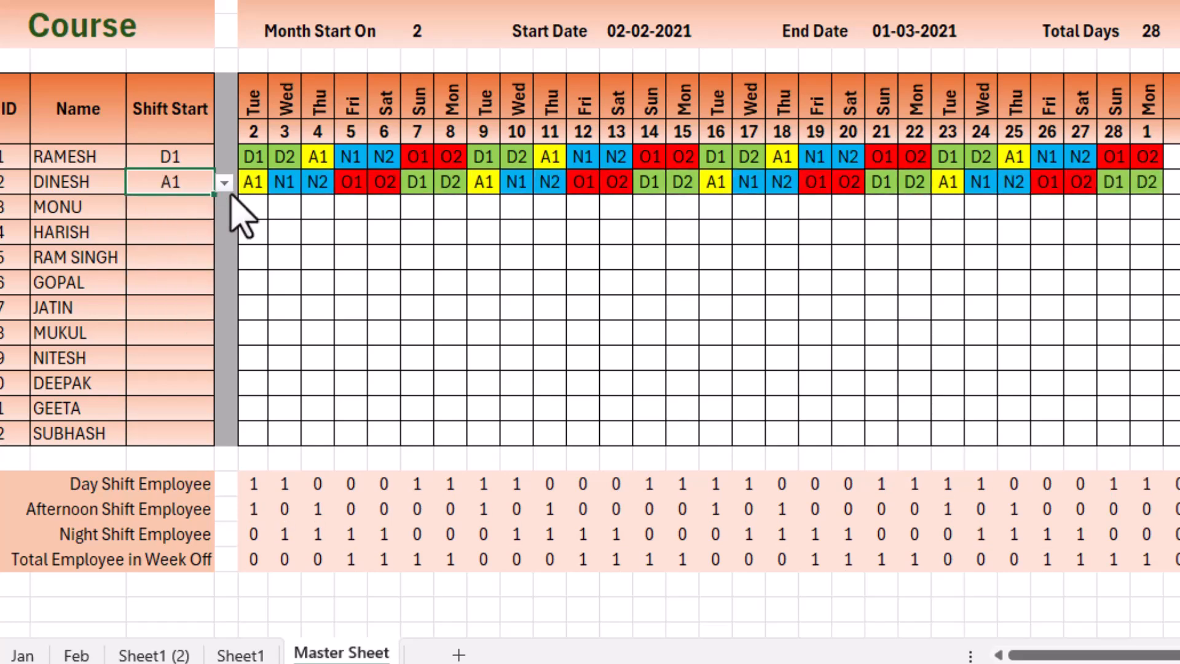
pyautogui.click(178, 206)
pyautogui.click(224, 208)
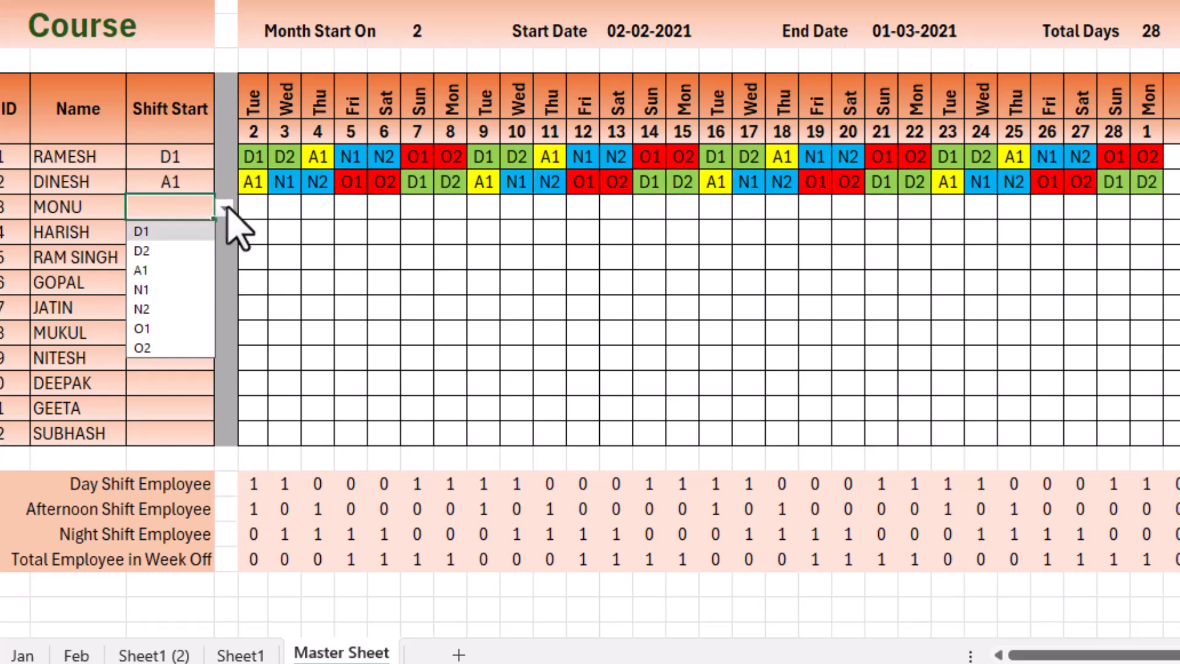
pyautogui.click(196, 289)
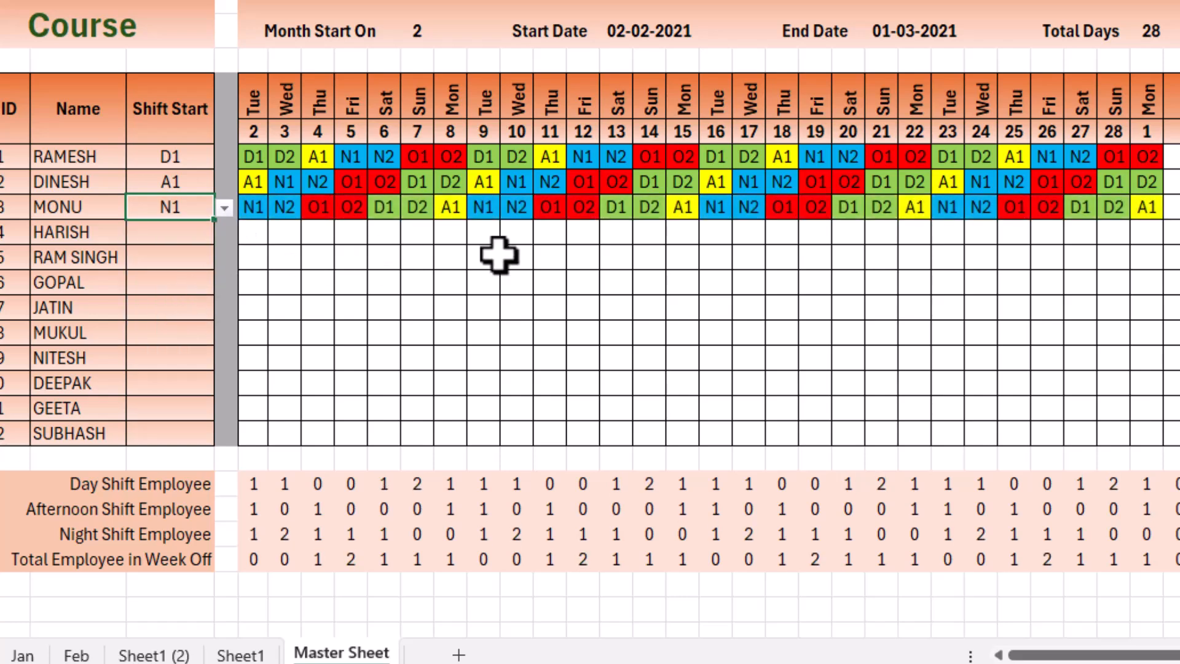
# Set the Shift Start of the fourth employee to O1 and of the fifth employee to D2.
pyautogui.click(179, 232)
pyautogui.click(224, 233)
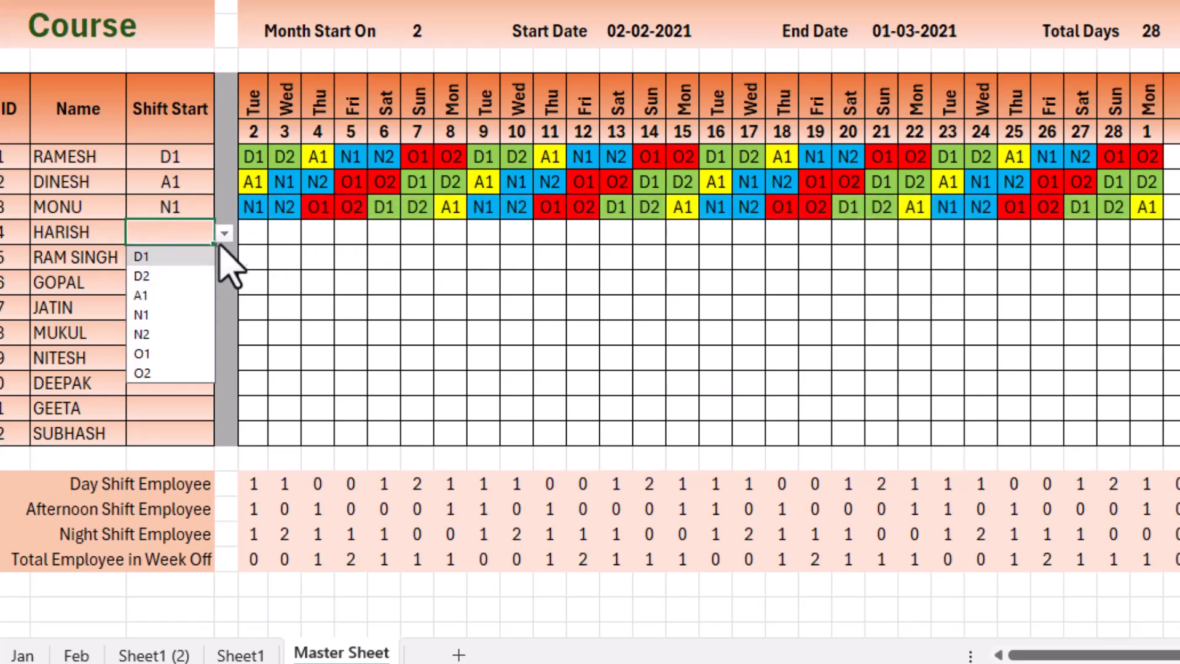
pyautogui.click(183, 354)
pyautogui.click(202, 256)
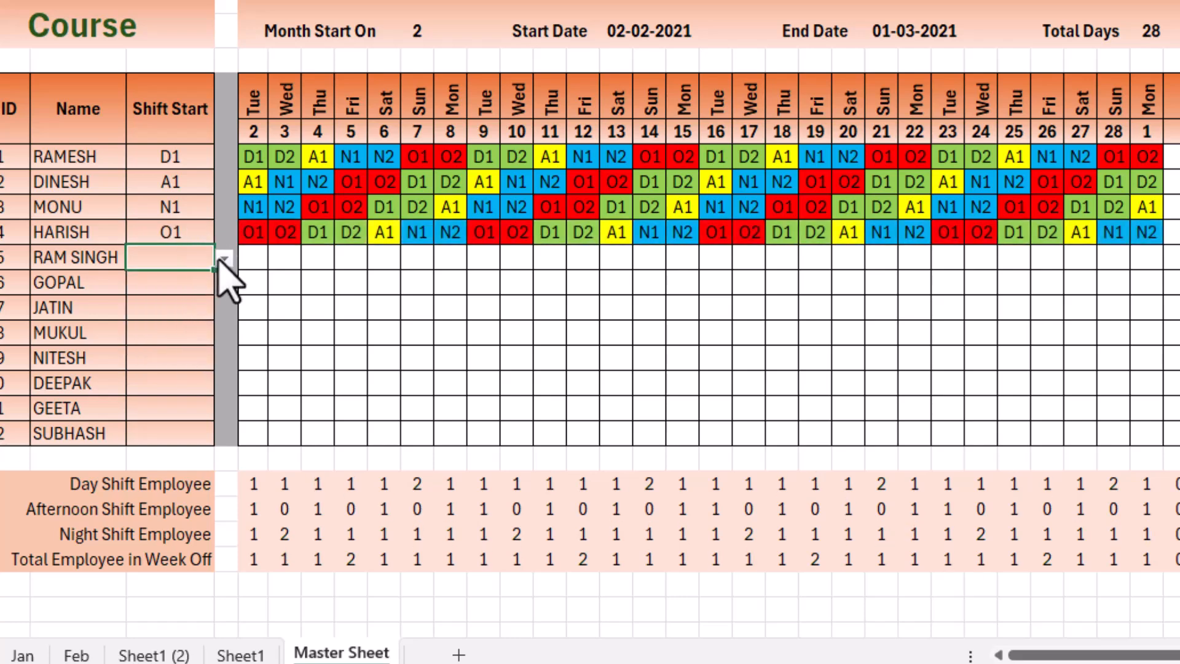
pyautogui.click(222, 259)
pyautogui.click(143, 301)
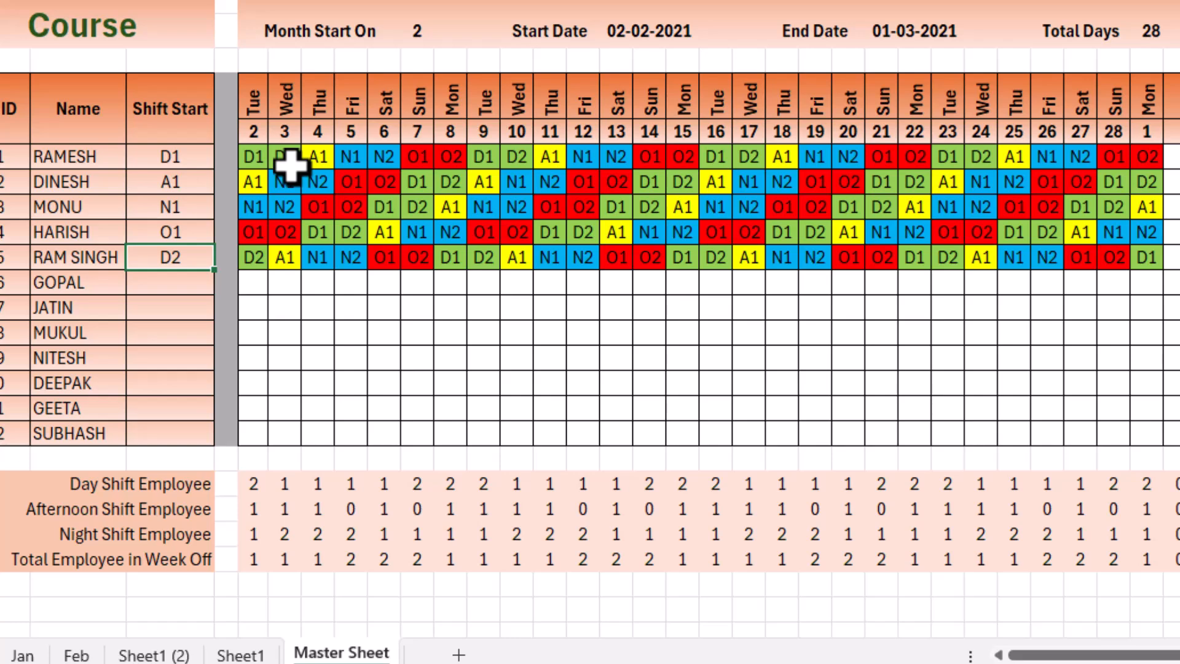
# Look over the roster's date settings row, its weekday header row and the Shift Start column.
pyautogui.scroll(1, 290, 164)
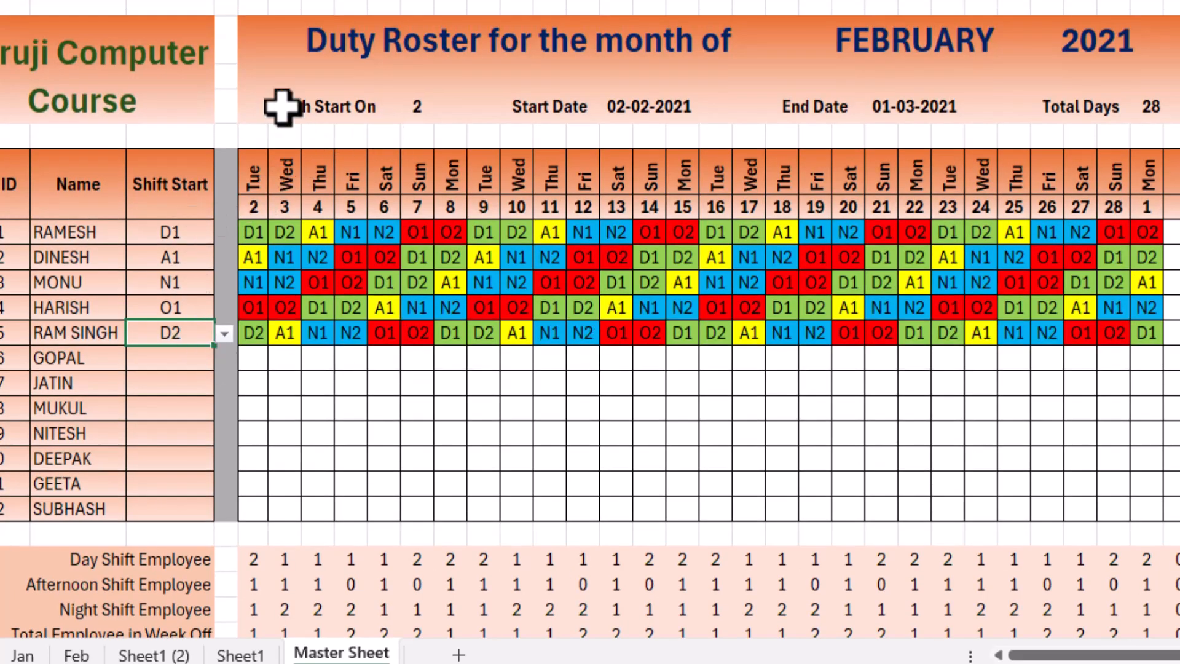
pyautogui.moveTo(282, 106); pyautogui.dragTo(1167, 107)
pyautogui.moveTo(246, 178); pyautogui.dragTo(1155, 182)
pyautogui.moveTo(171, 231); pyautogui.dragTo(151, 516)
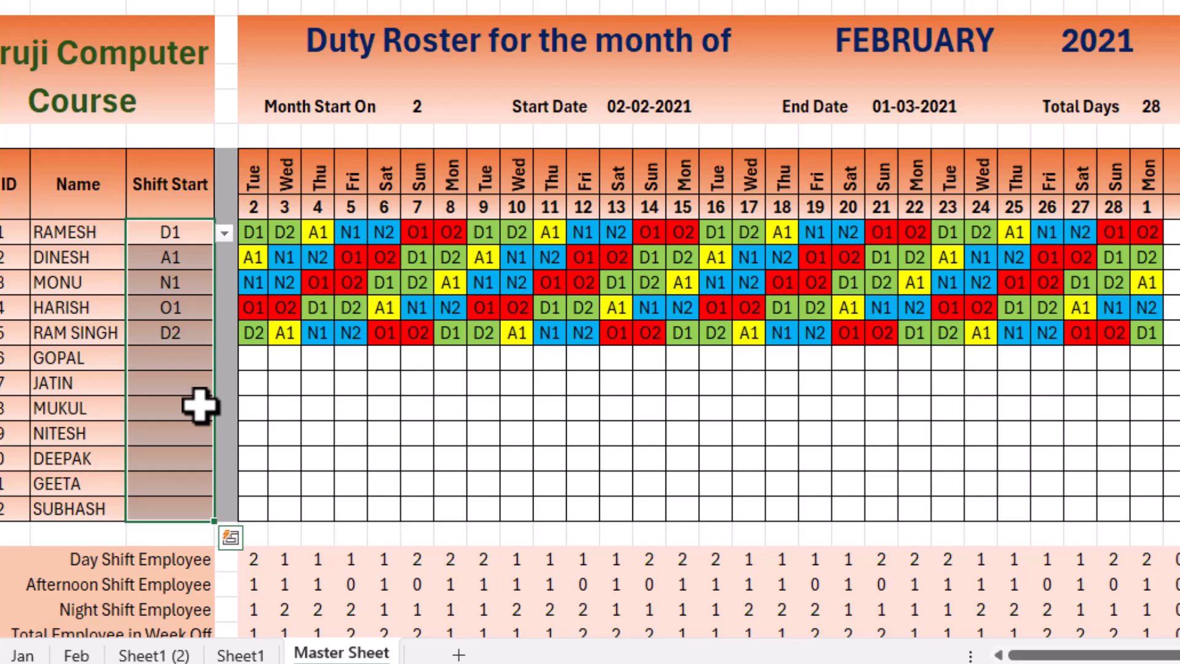
pyautogui.click(189, 406)
# Delete the Shift Start entries of all employees and clear all data validation from those cells.
pyautogui.moveTo(184, 237); pyautogui.dragTo(184, 512)
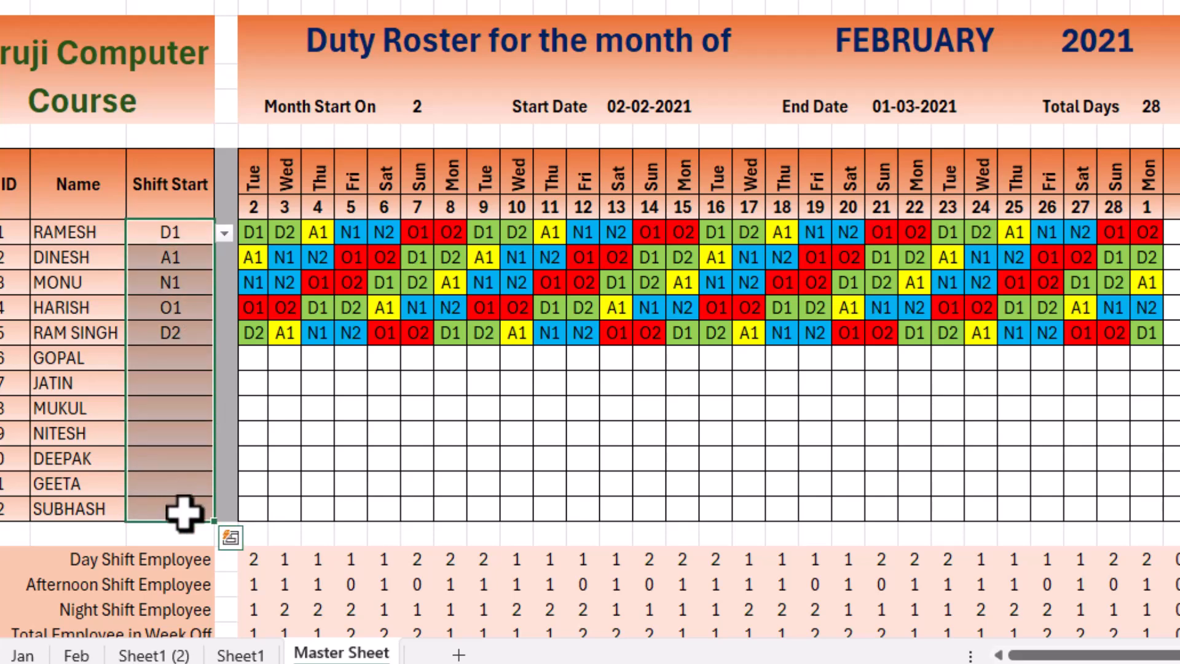
pyautogui.press('Delete')
pyautogui.moveTo(174, 234); pyautogui.dragTo(200, 508)
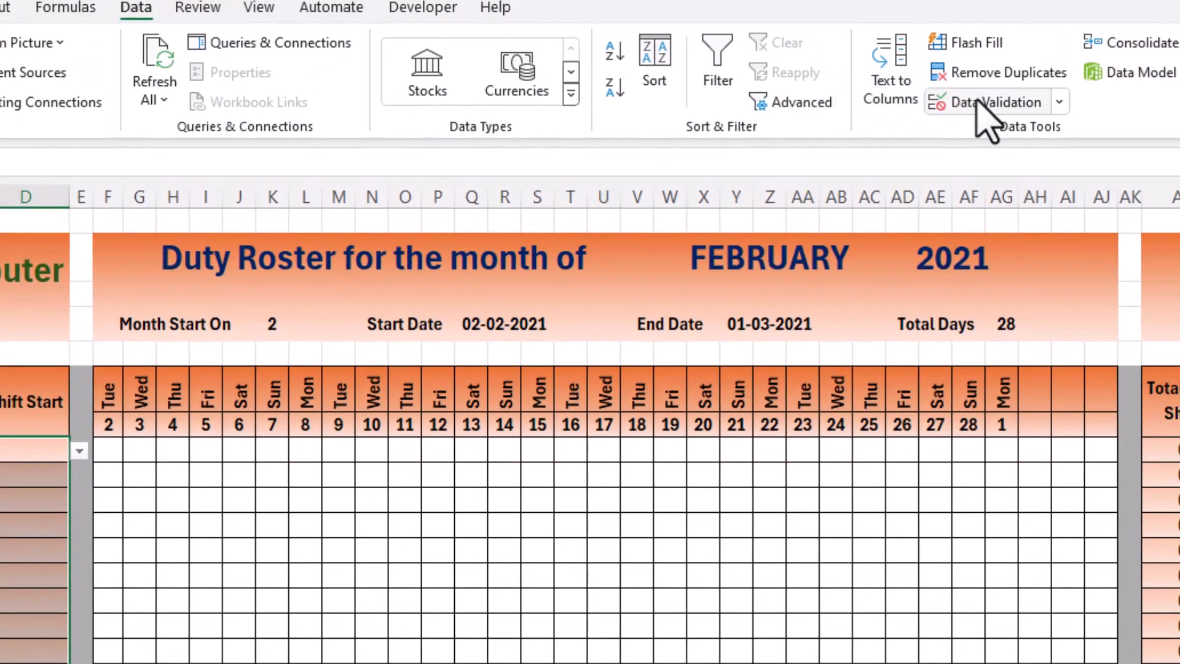
pyautogui.click(983, 102)
pyautogui.click(371, 413)
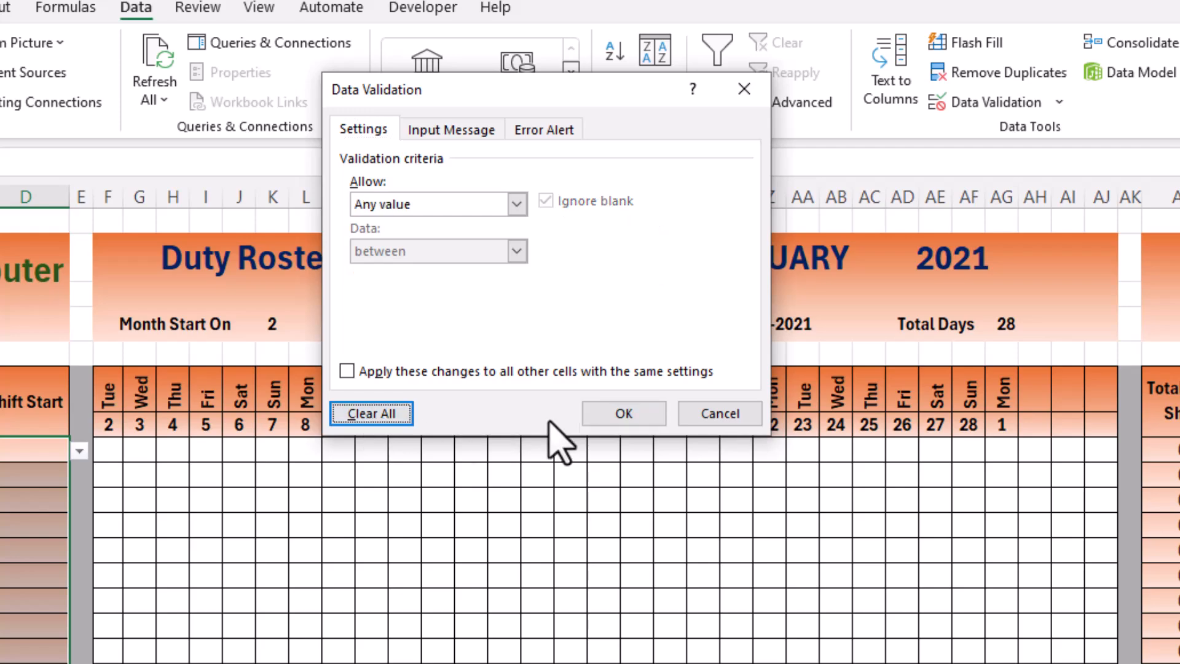
pyautogui.click(621, 413)
# Return to the lists sheet and check the shift type range and the name of the shift legends range.
pyautogui.click(301, 488)
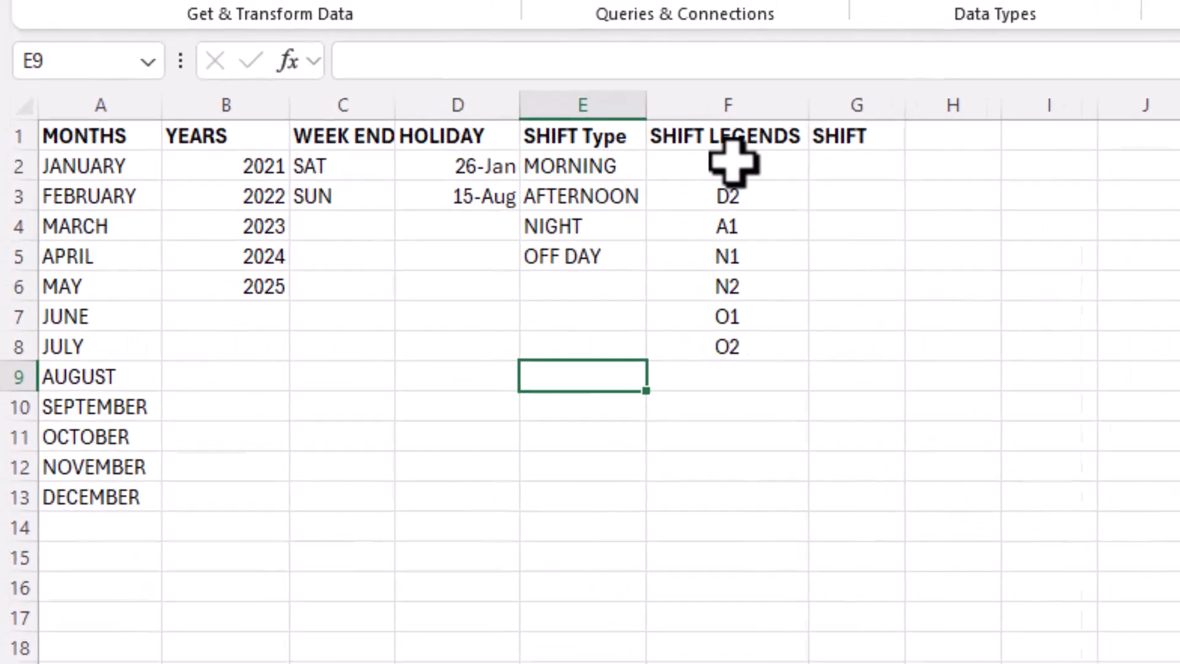
pyautogui.moveTo(553, 206); pyautogui.dragTo(554, 274)
pyautogui.moveTo(783, 252); pyautogui.dragTo(782, 343)
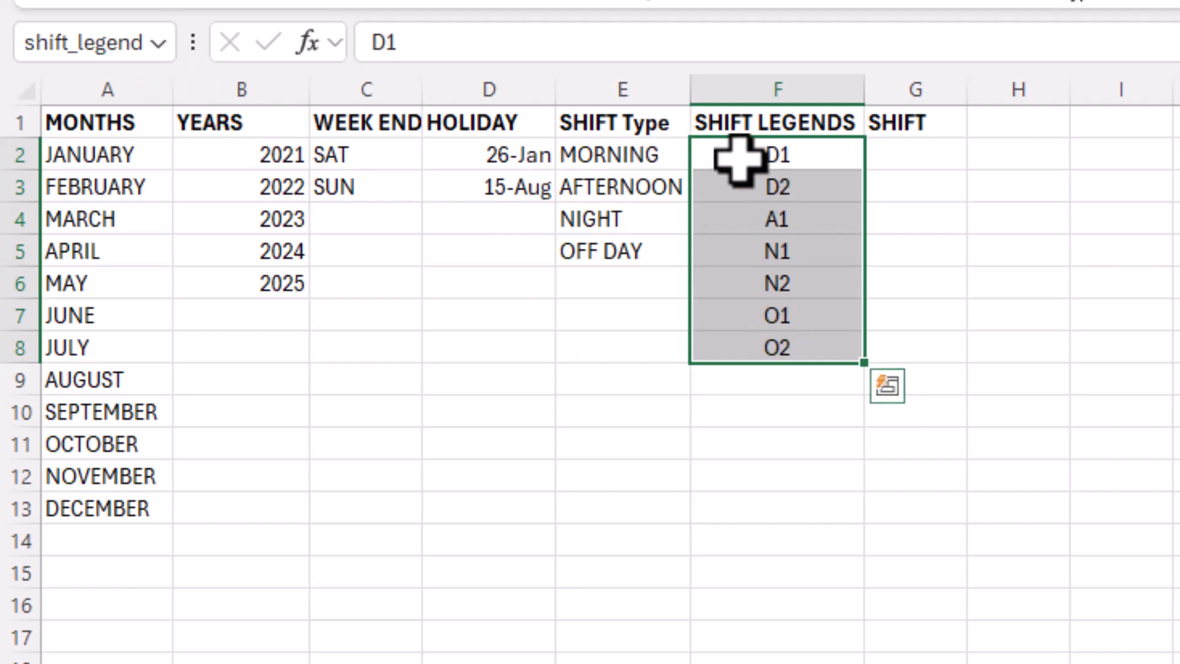
# Name the shift type range E2:E5, from MORNING to OFF DAY, as Shift.
pyautogui.moveTo(596, 154); pyautogui.dragTo(603, 249)
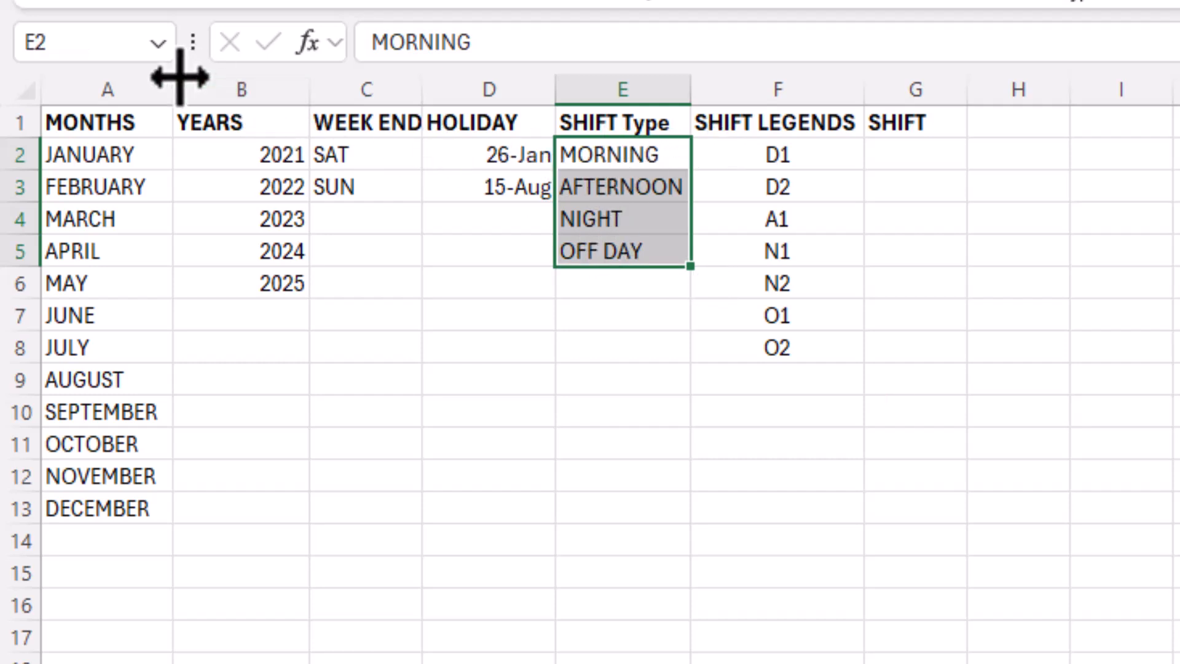
pyautogui.click(84, 42)
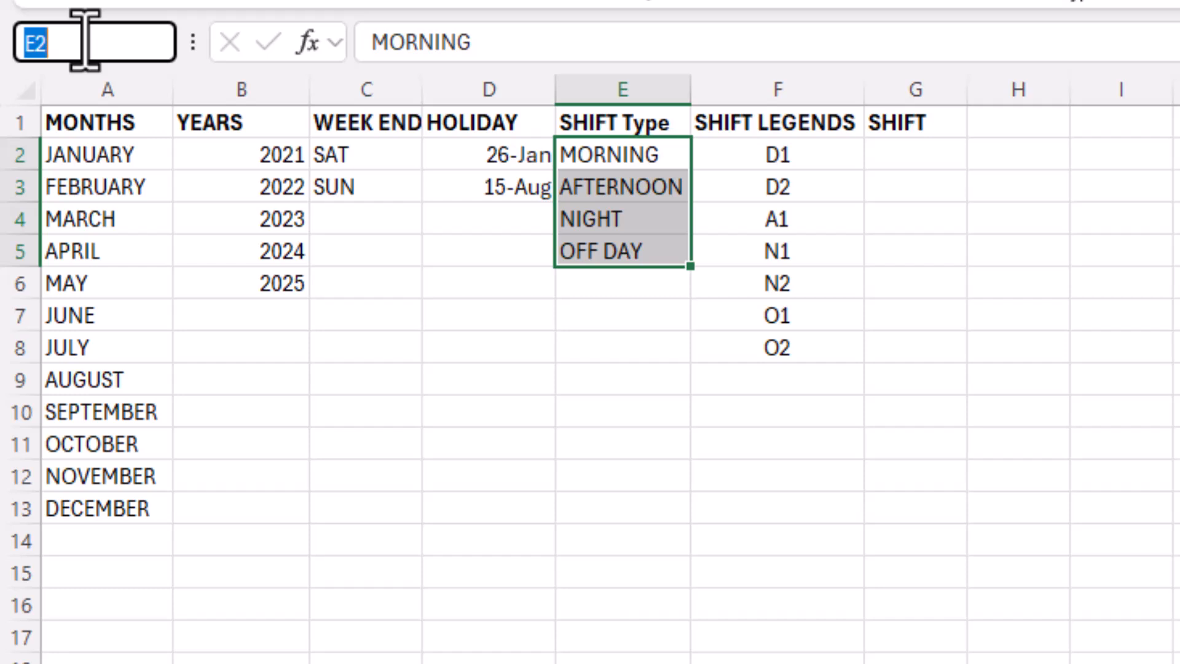
pyautogui.write('Shift')
pyautogui.press('Return')
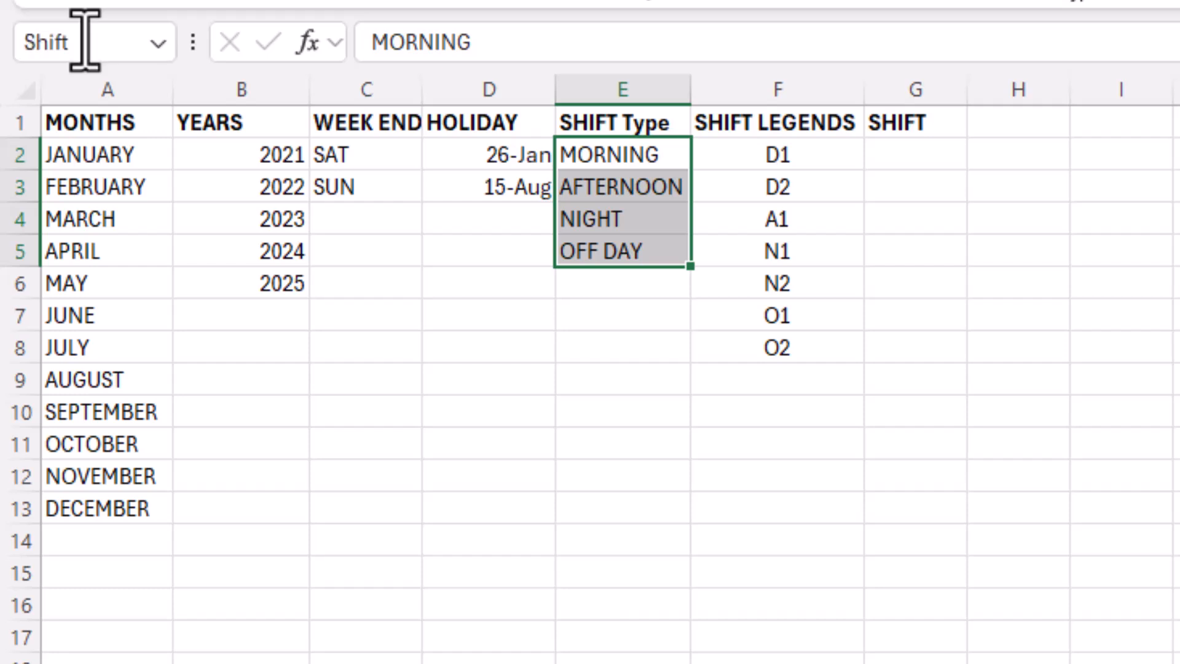
# Check the shift type, months and years ranges on the lists sheet.
pyautogui.click(600, 215)
pyautogui.click(610, 167)
pyautogui.moveTo(610, 185); pyautogui.dragTo(614, 258)
pyautogui.click(596, 406)
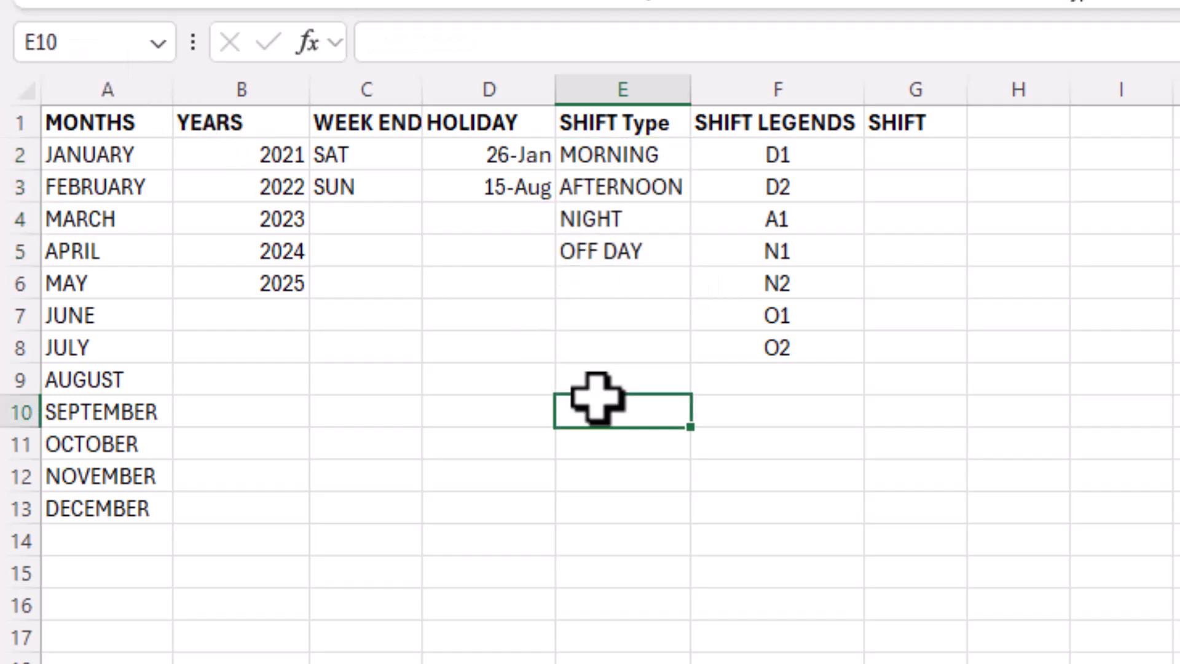
pyautogui.moveTo(127, 161); pyautogui.dragTo(133, 483)
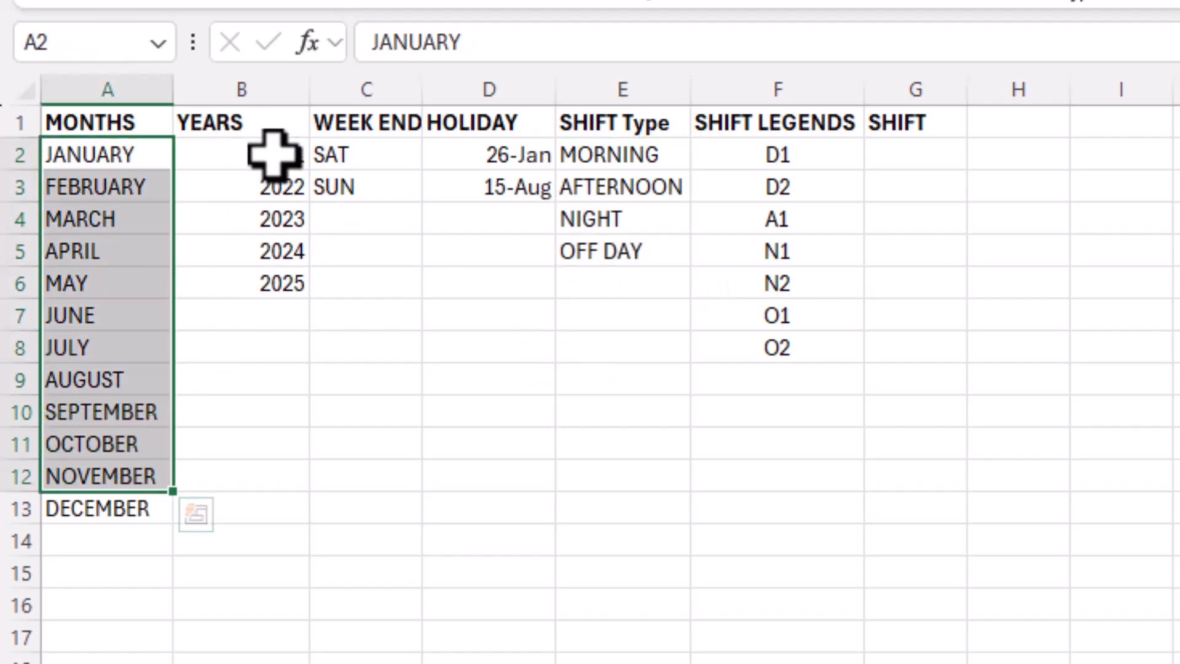
pyautogui.click(273, 157)
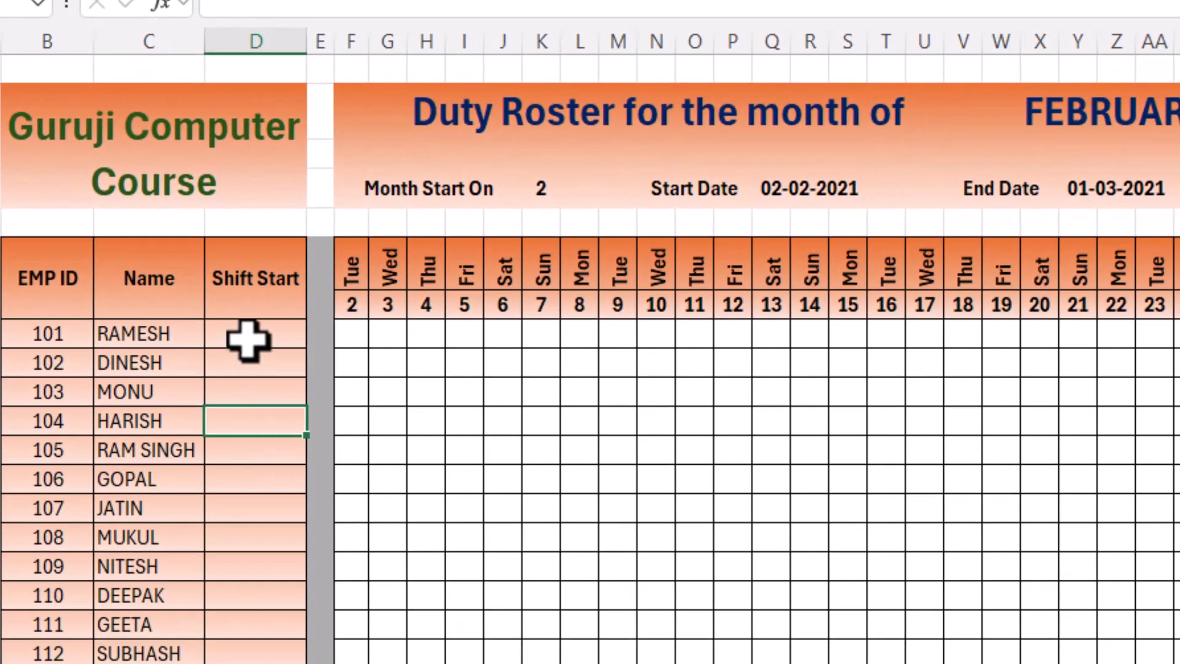
# Restrict the Shift Start cells of all employees to a list sourced from =shift_legend.
pyautogui.moveTo(248, 339); pyautogui.dragTo(274, 649)
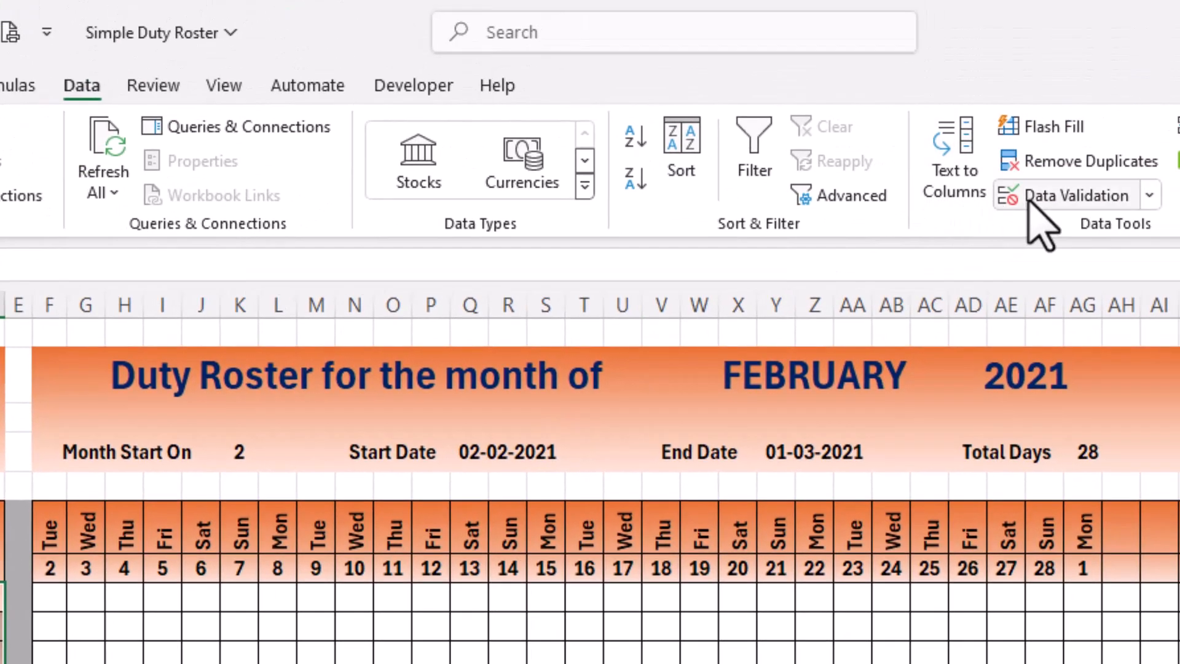
pyautogui.click(1030, 198)
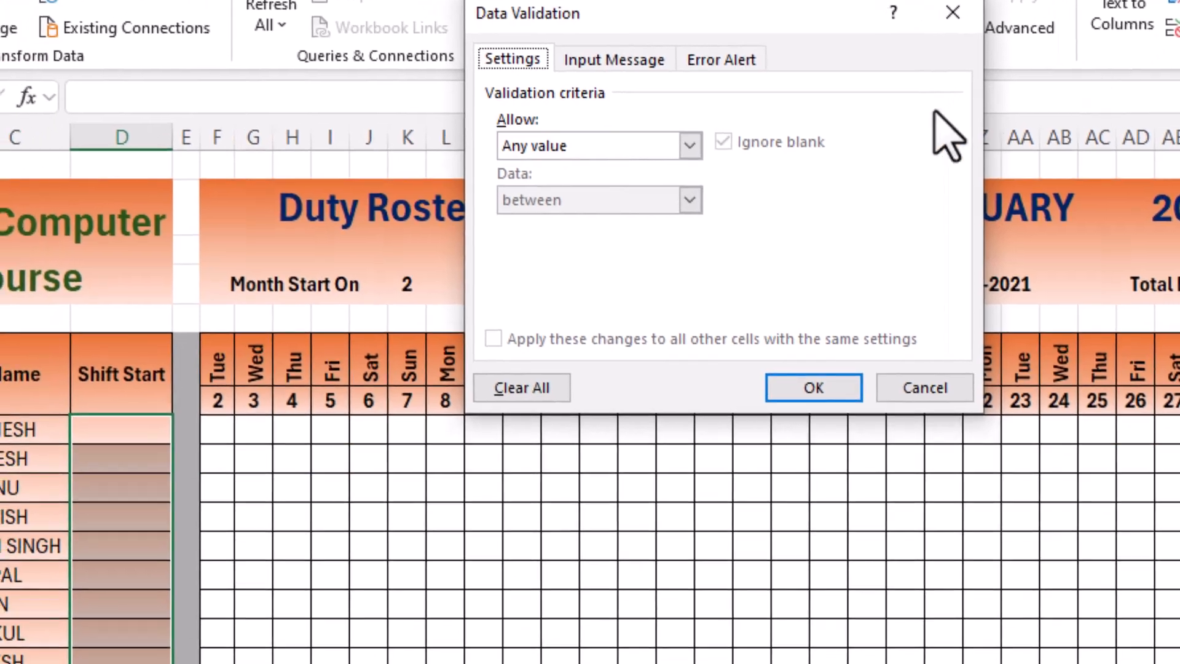
pyautogui.click(689, 146)
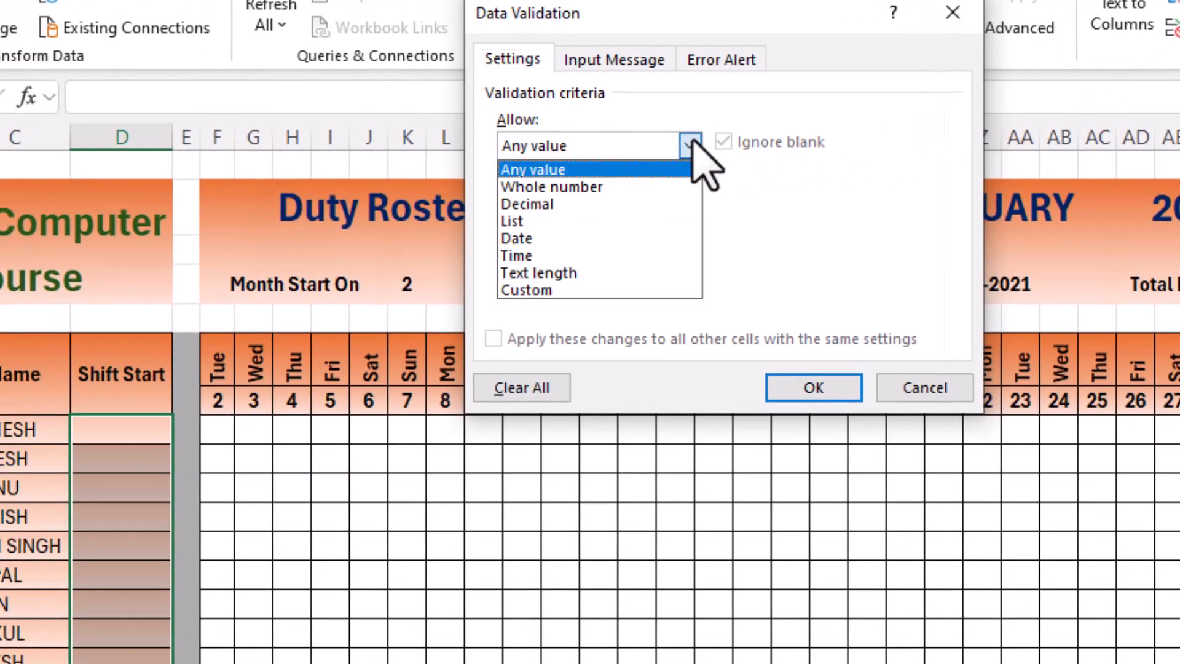
pyautogui.click(603, 222)
pyautogui.click(602, 254)
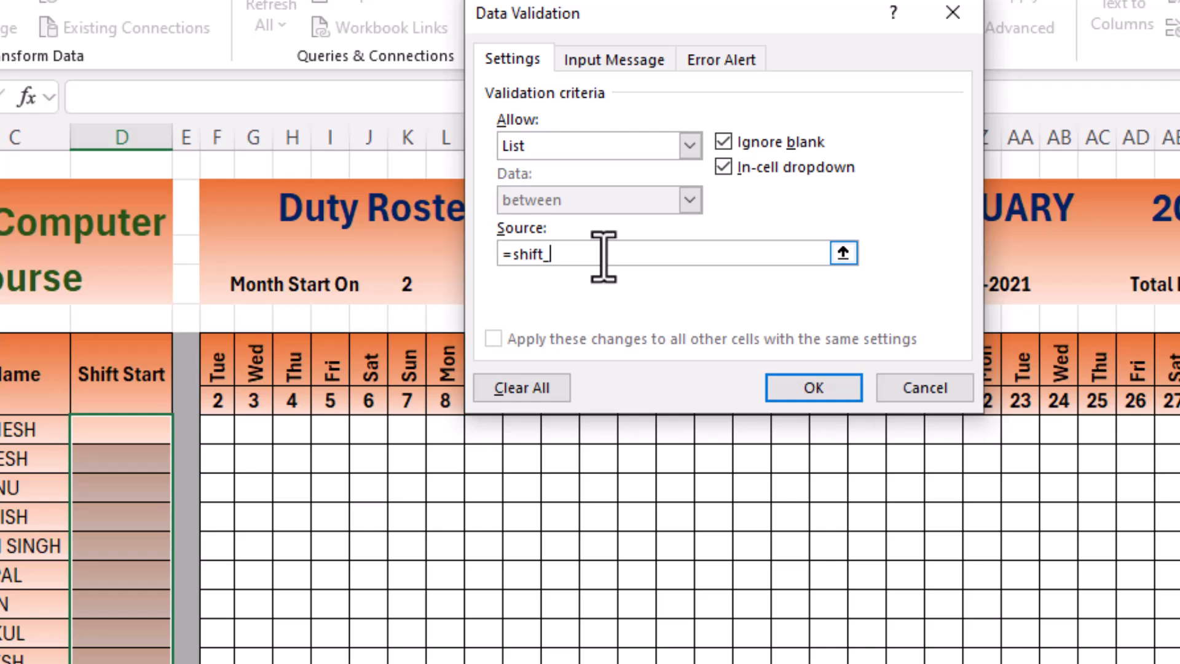
pyautogui.click(831, 389)
# Choose D1 as the first employee's Shift Start.
pyautogui.click(184, 431)
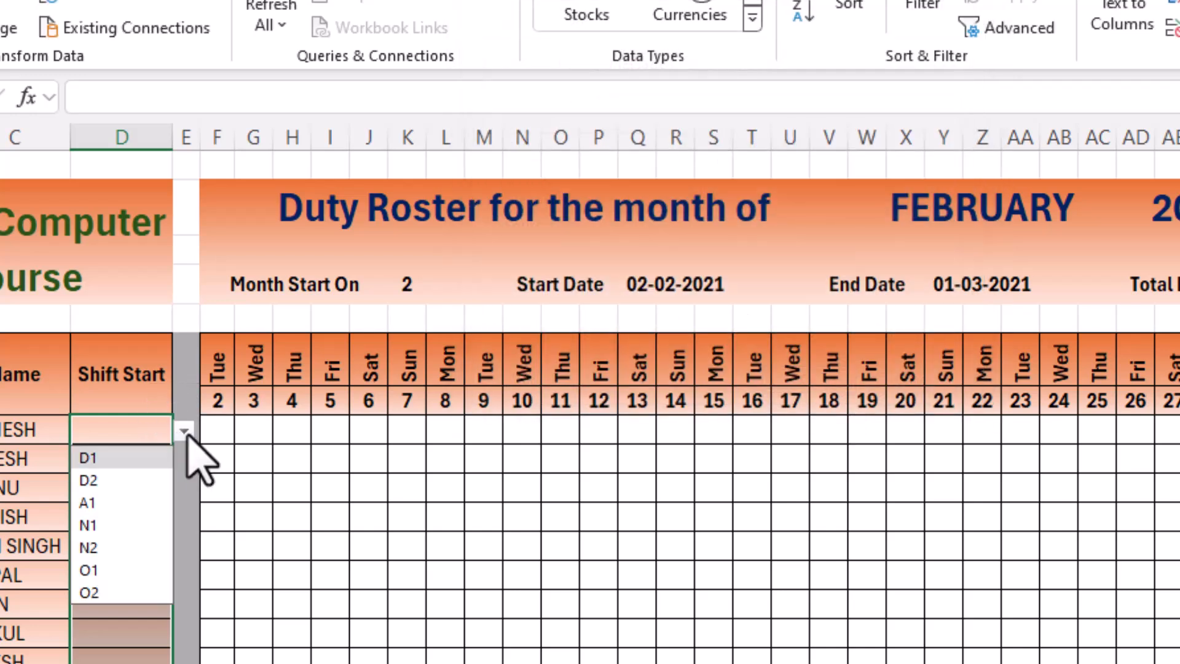
pyautogui.click(131, 461)
pyautogui.click(128, 459)
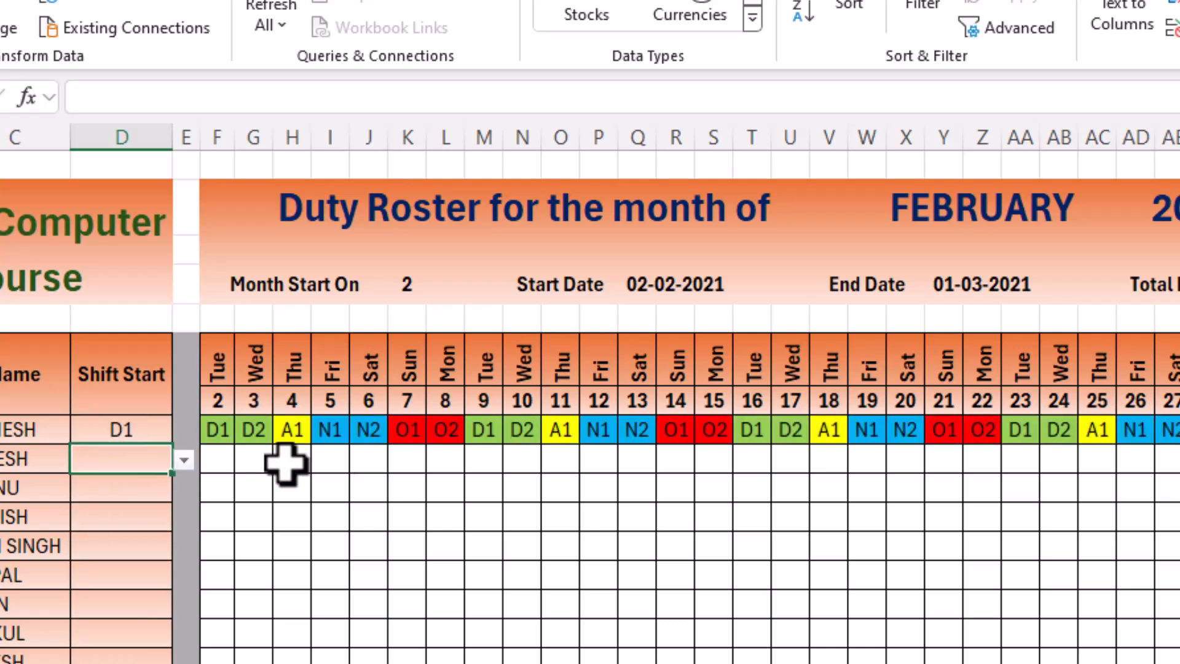
# Delete the shift formulas from the whole roster day grid and clear the conditional formatting rules from those cells.
pyautogui.click(225, 430)
pyautogui.moveTo(220, 430); pyautogui.dragTo(1168, 651)
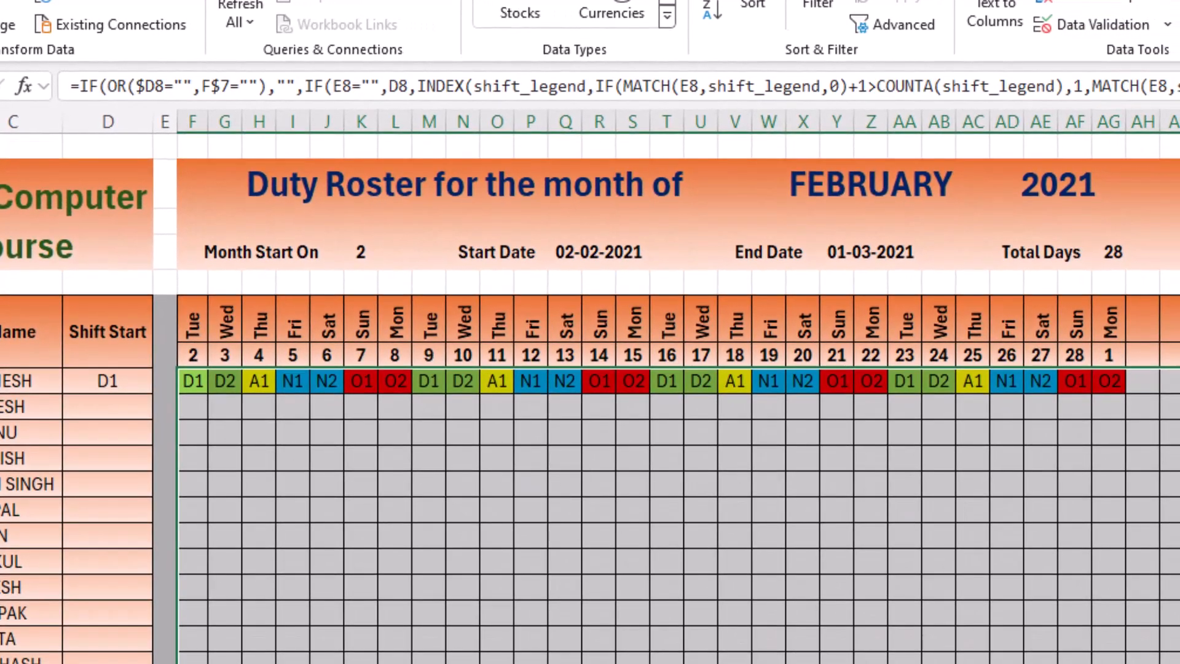
pyautogui.press('Delete')
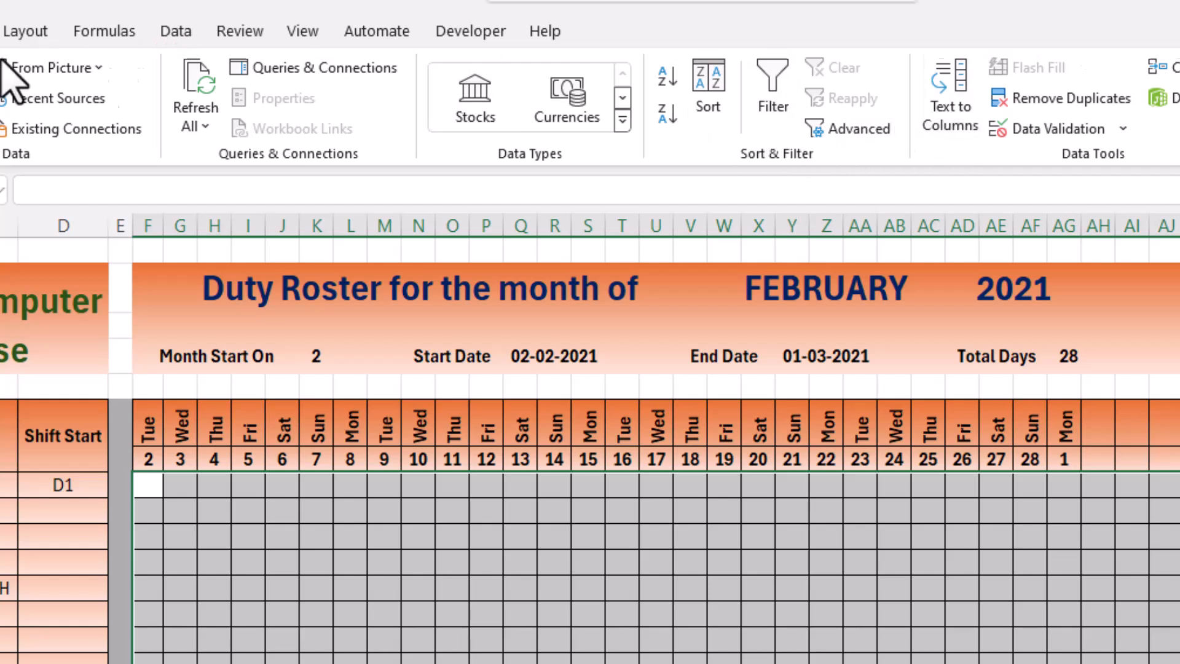
pyautogui.click(2, 31)
pyautogui.click(773, 124)
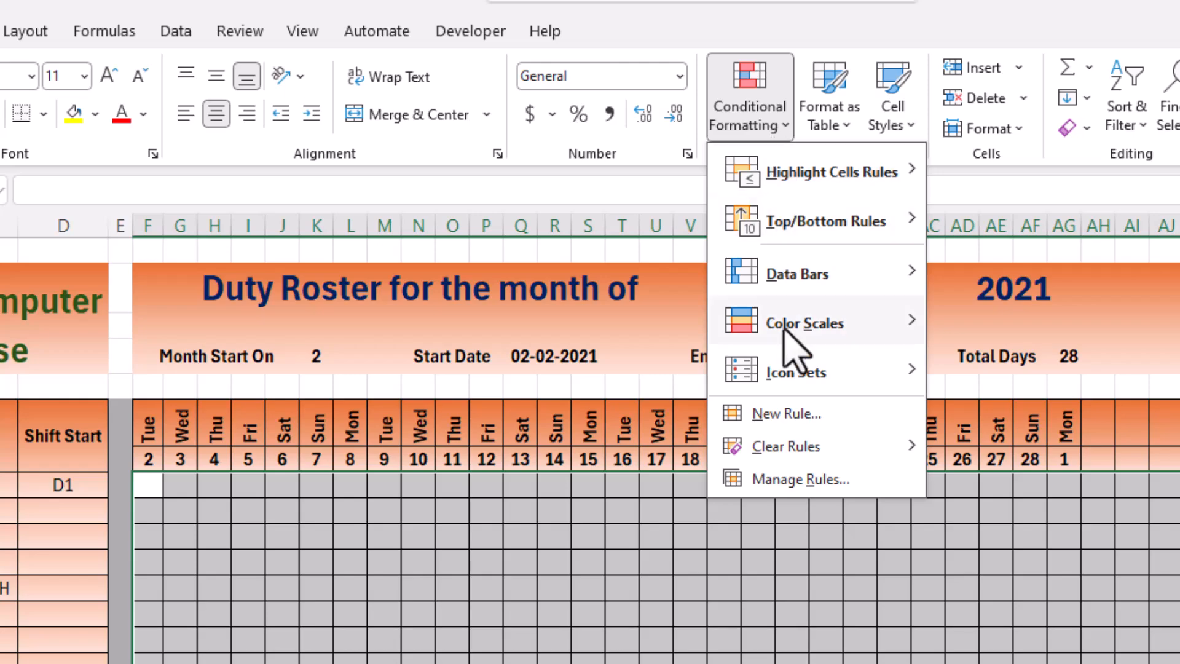
pyautogui.moveTo(806, 453)
pyautogui.click(1039, 481)
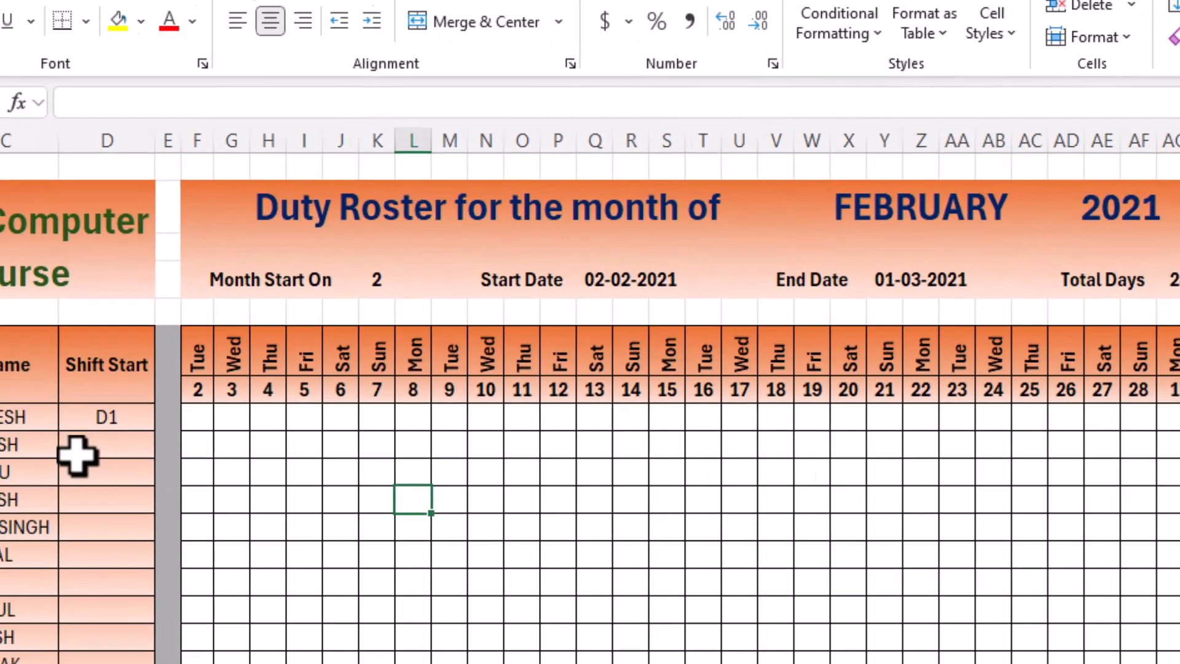
# Try D2 as the second employee's Shift Start and delete that entry again.
pyautogui.click(62, 511)
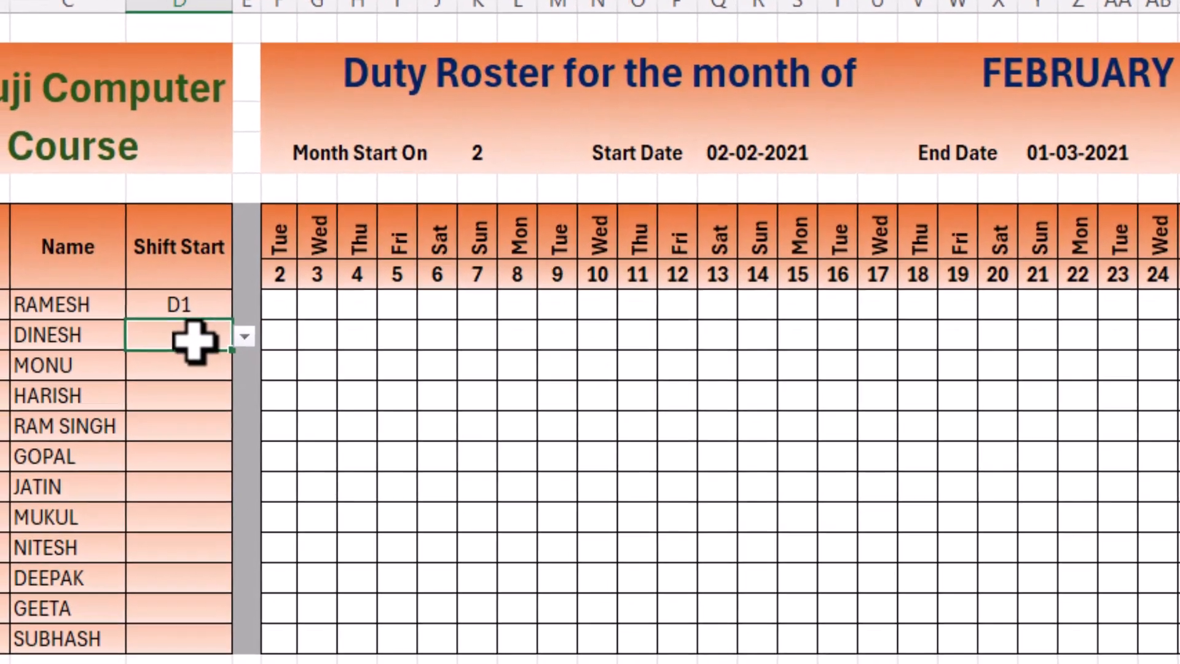
pyautogui.click(243, 337)
pyautogui.click(184, 384)
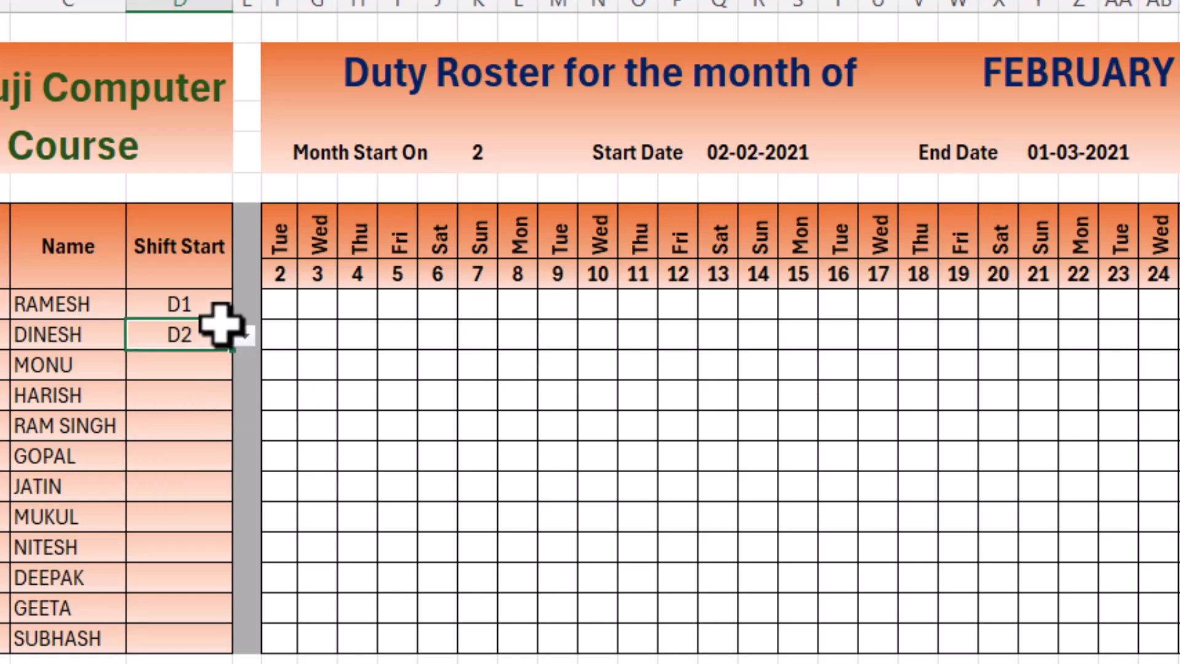
pyautogui.press('Delete')
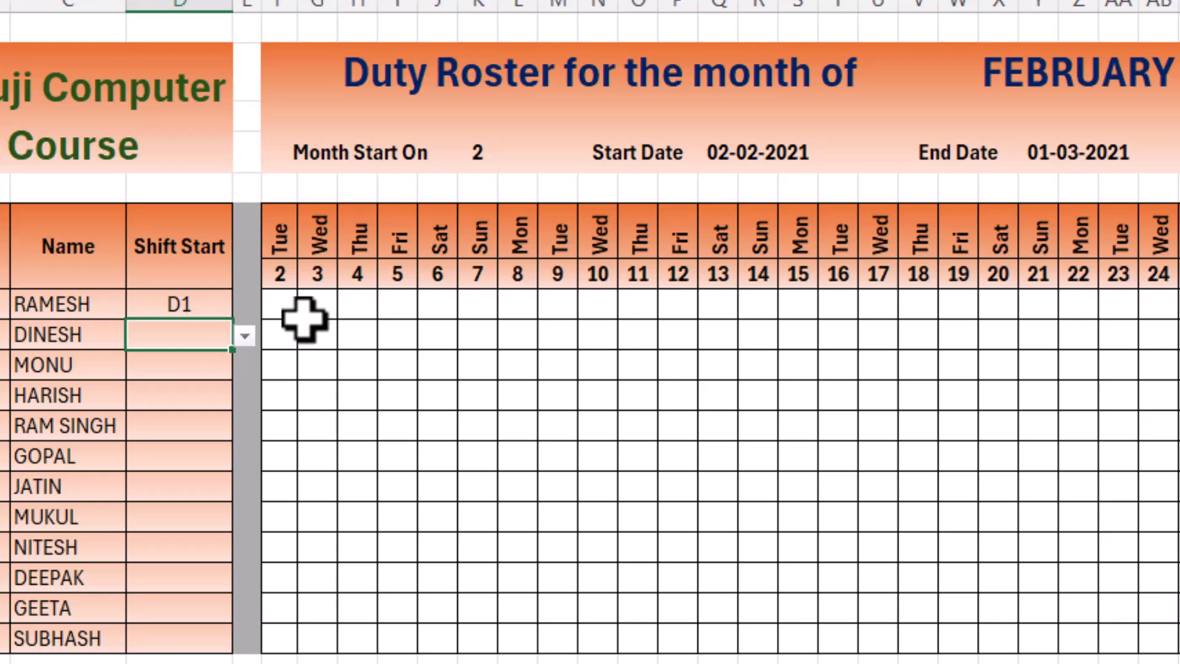
# Begin an IF formula in F8, the first employee's cell for the first roster day.
pyautogui.click(289, 308)
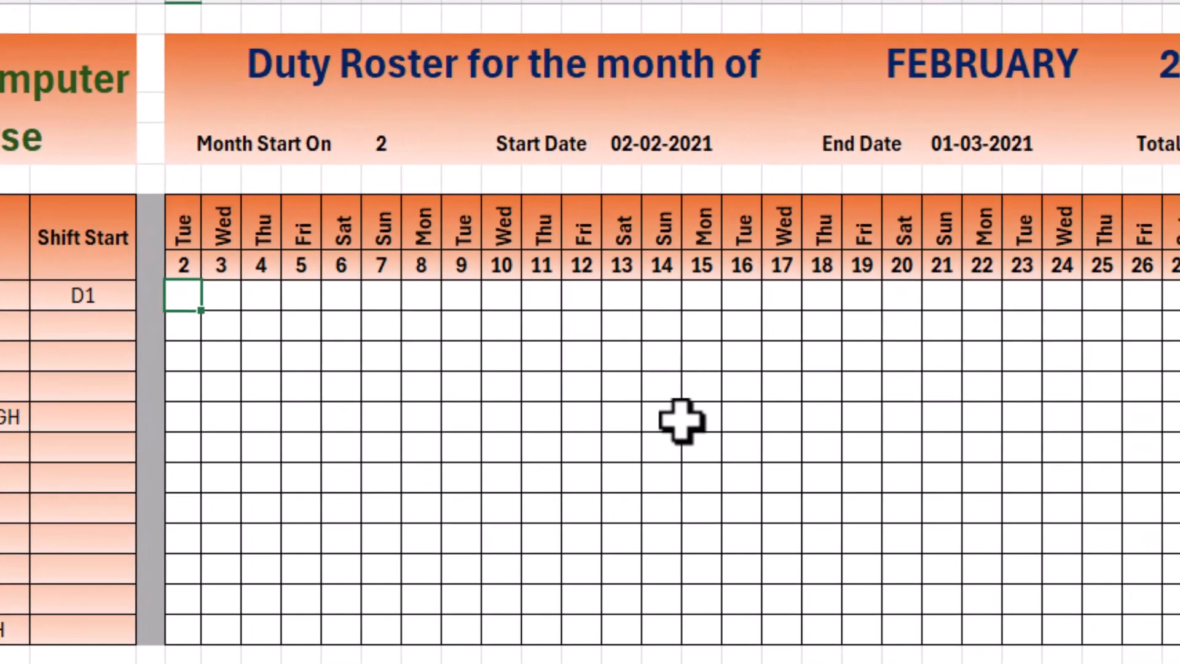
pyautogui.write('=if(')
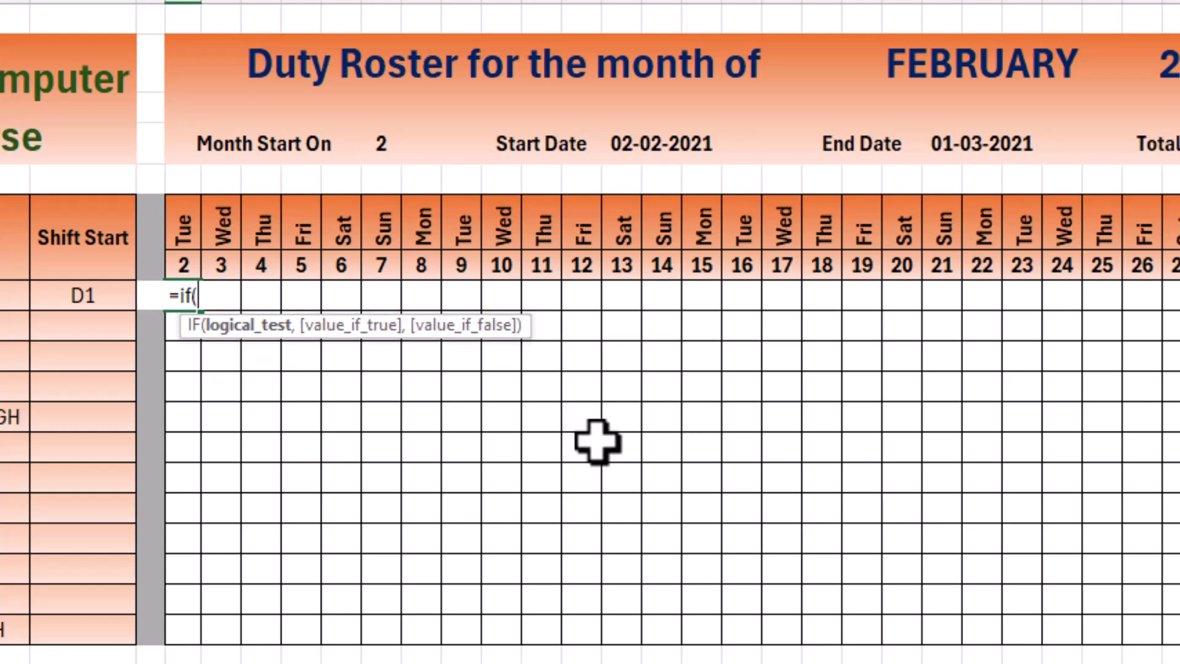
pyautogui.press('Escape')
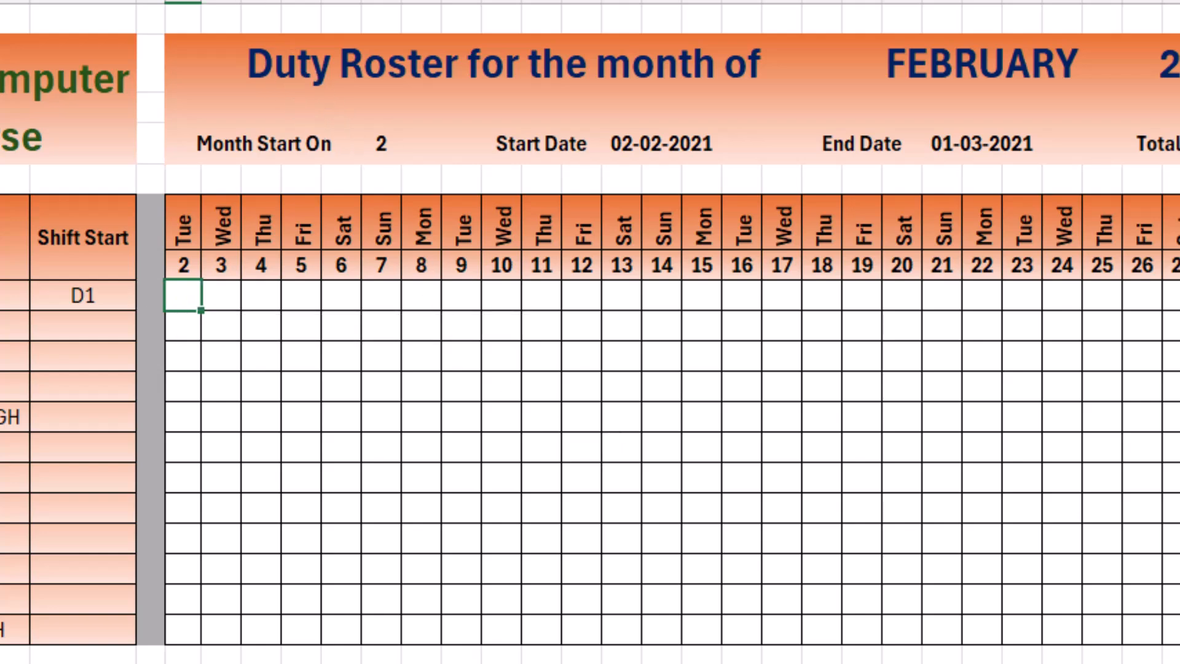
pyautogui.write('=if(')
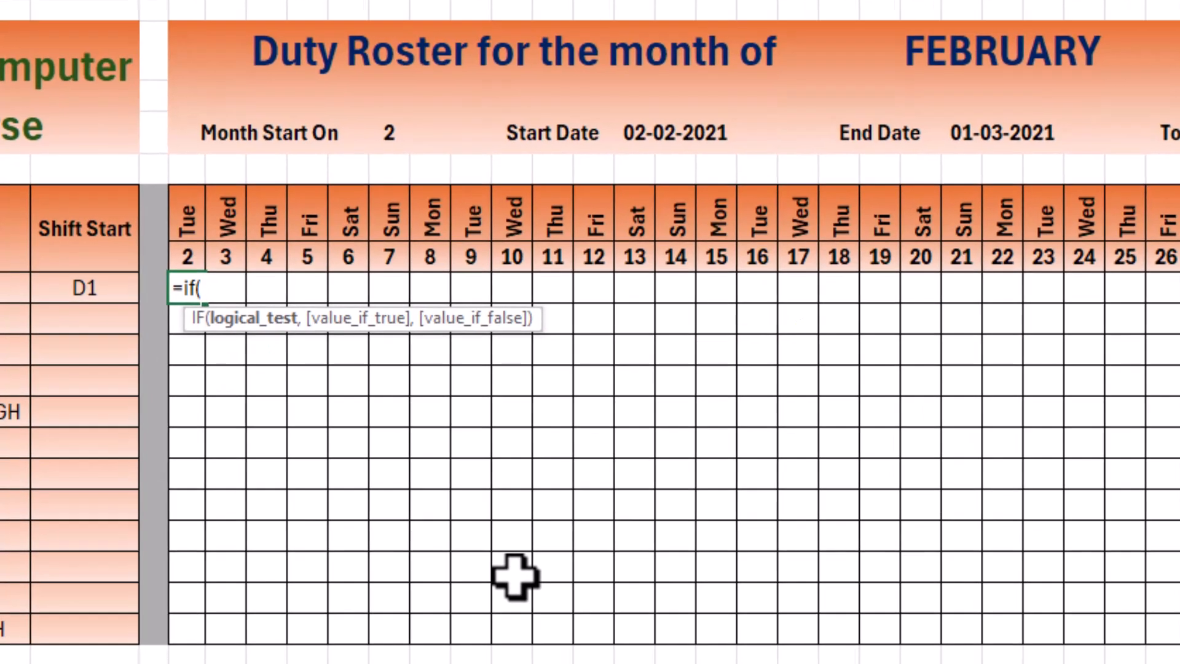
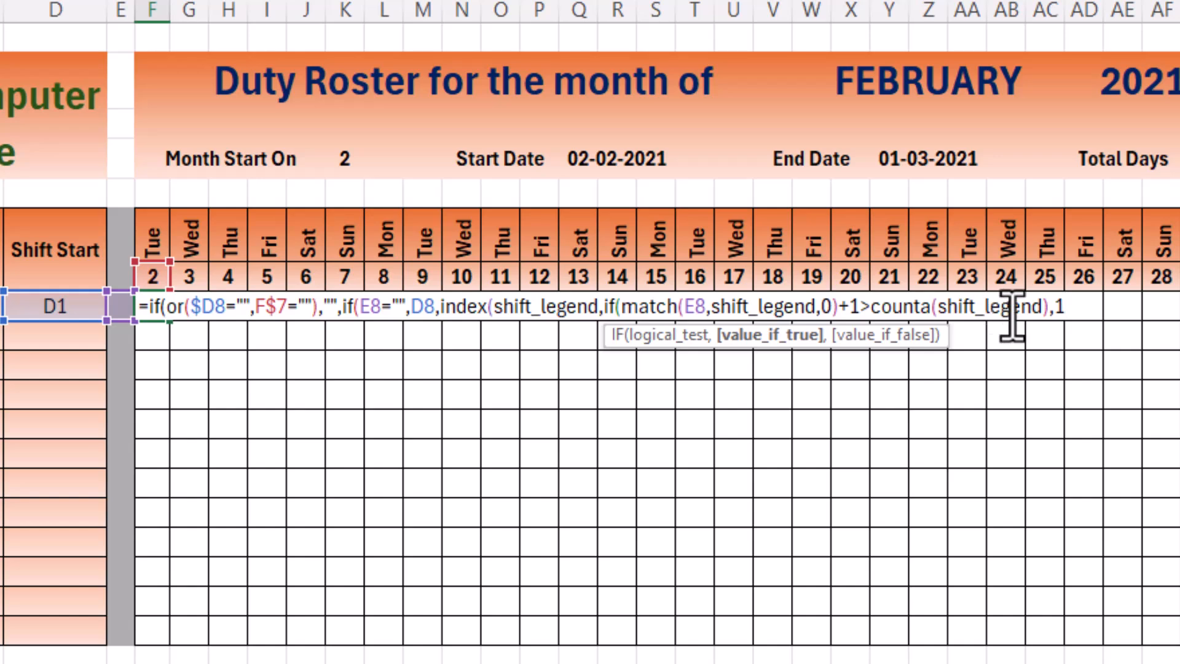
# Finish the F8 formula with match(E8,shift_legend,0)+1 as the innermost IF's false value, close all open brackets and enter it.
pyautogui.write(',')
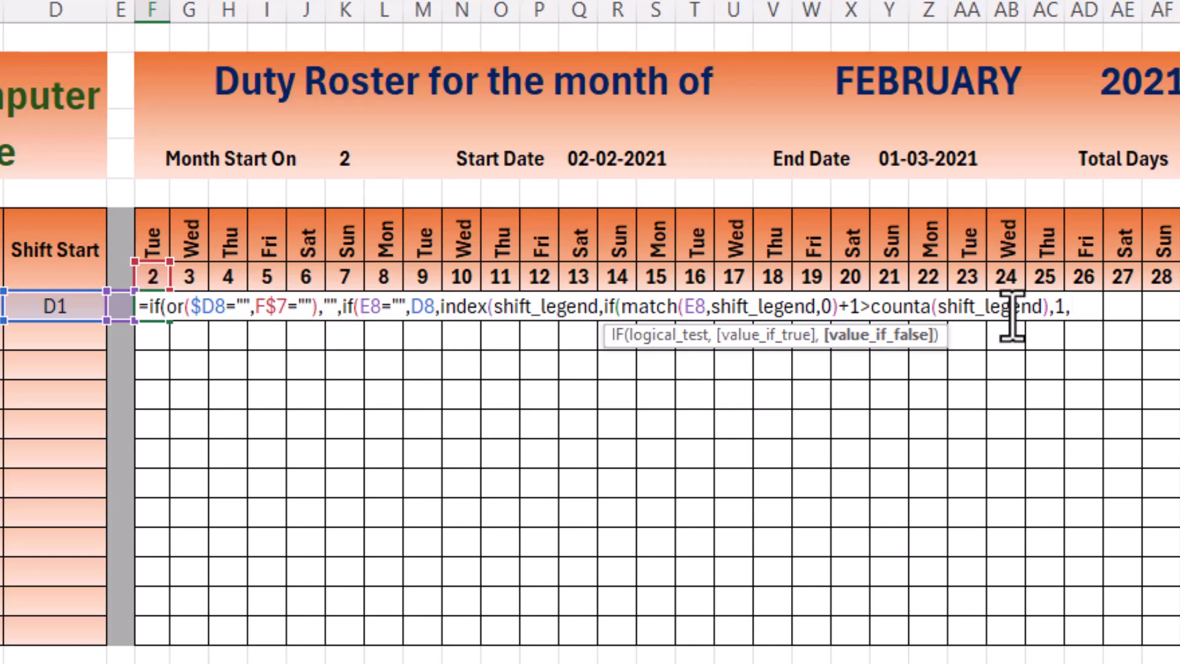
pyautogui.write('match(')
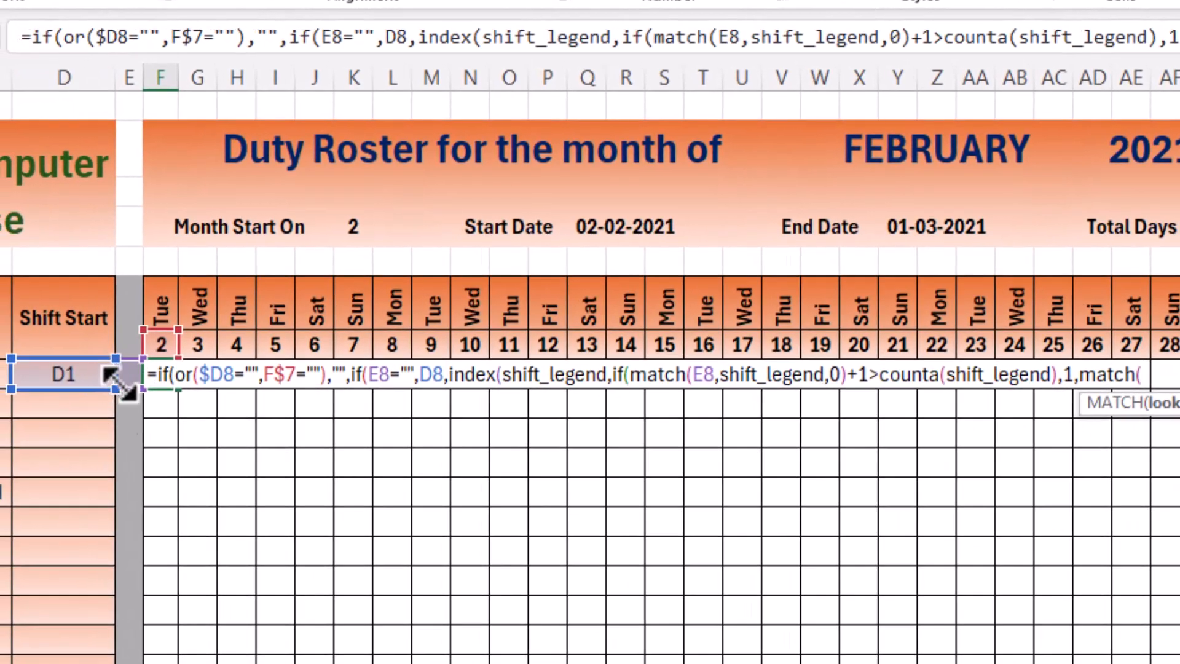
pyautogui.click(97, 376)
pyautogui.write(',')
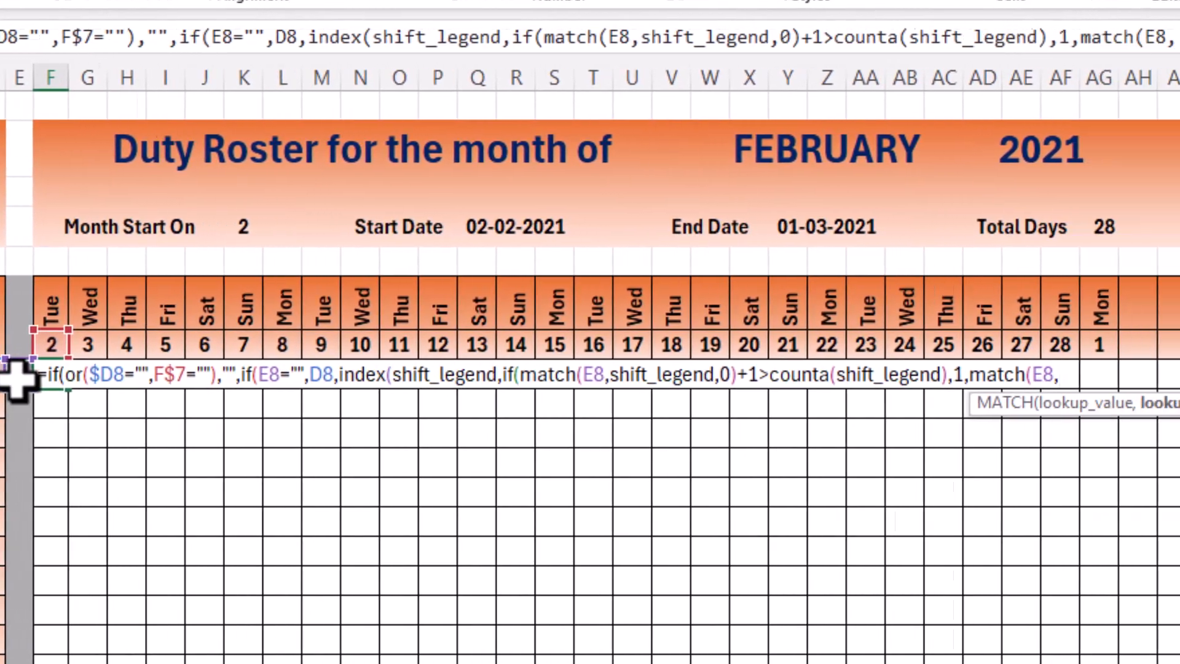
pyautogui.write('shiftlegend')
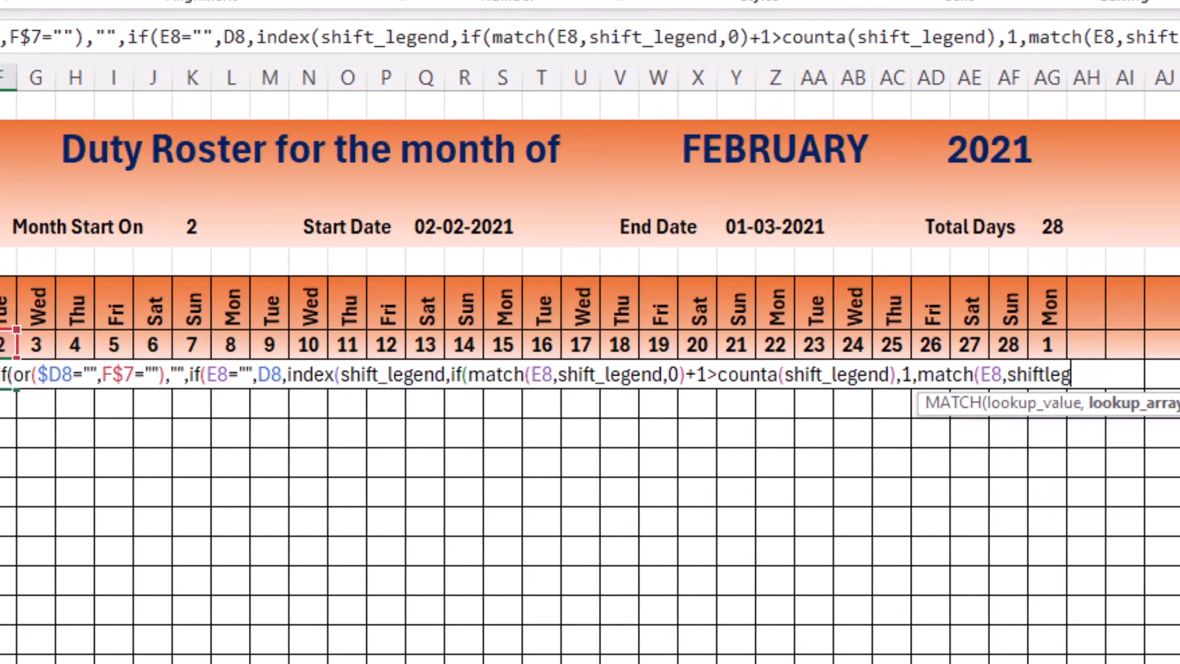
pyautogui.press('BackSpace')
pyautogui.write('_')
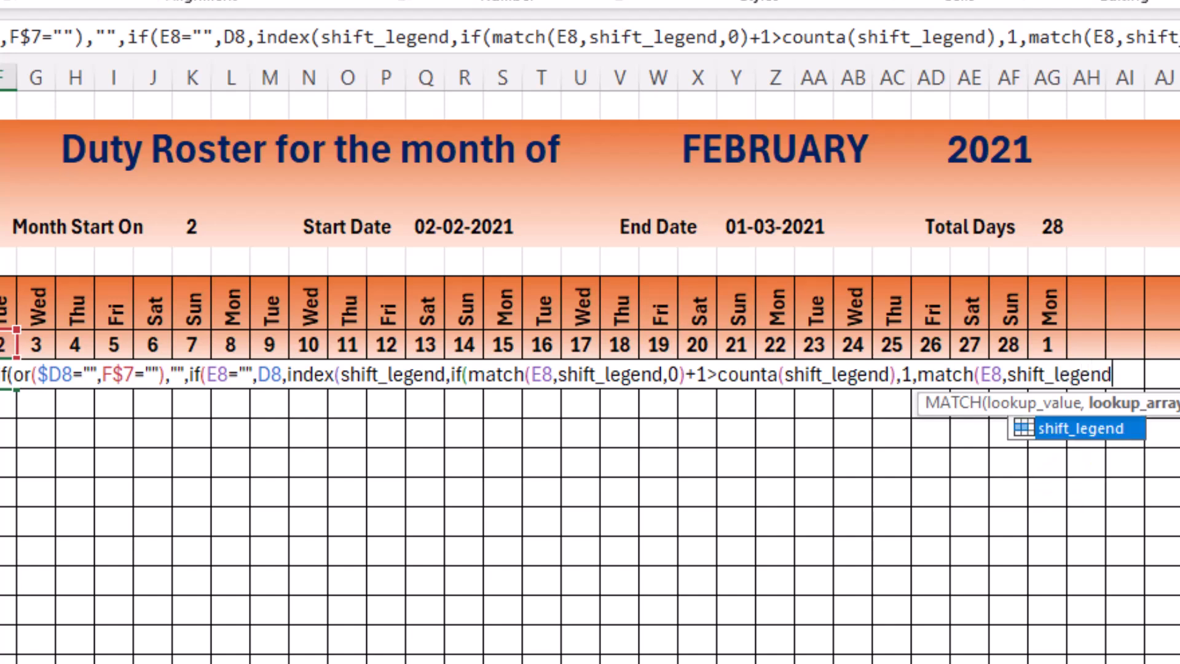
pyautogui.write('legend,0')
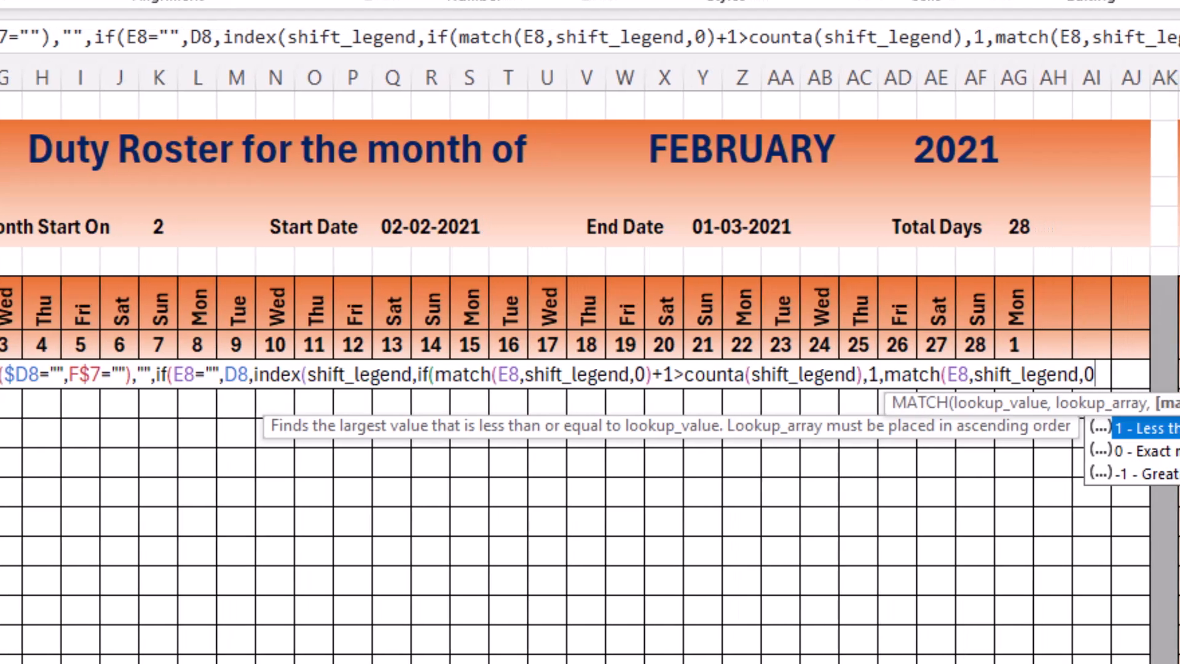
pyautogui.write(')+1')
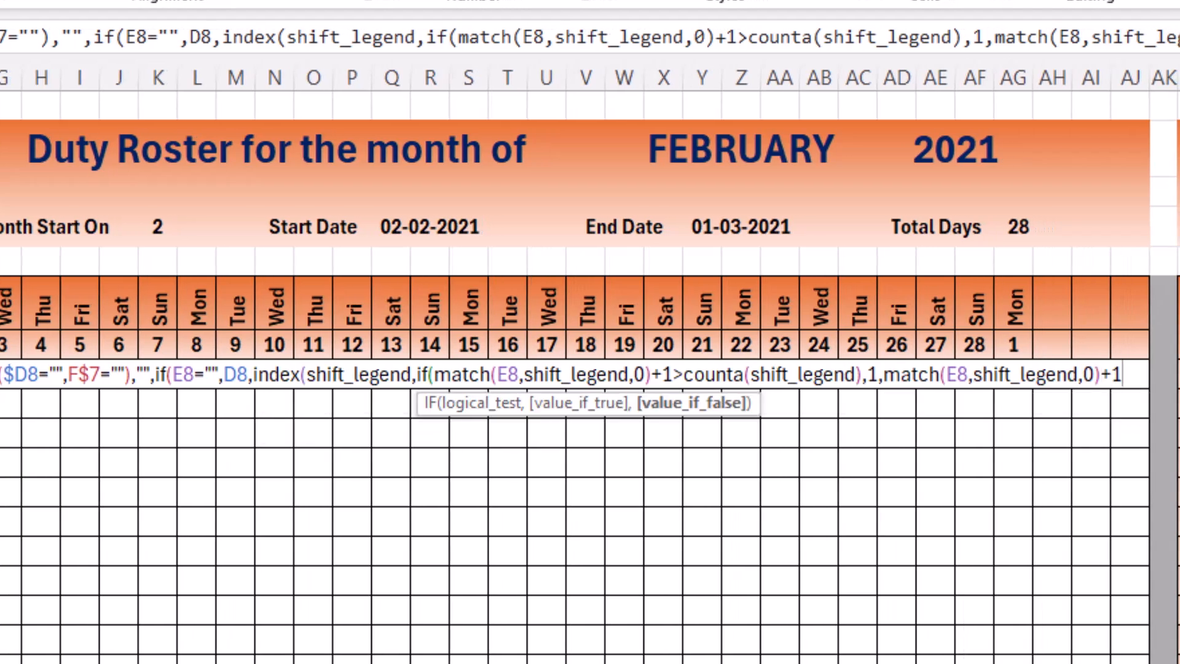
pyautogui.write(')')
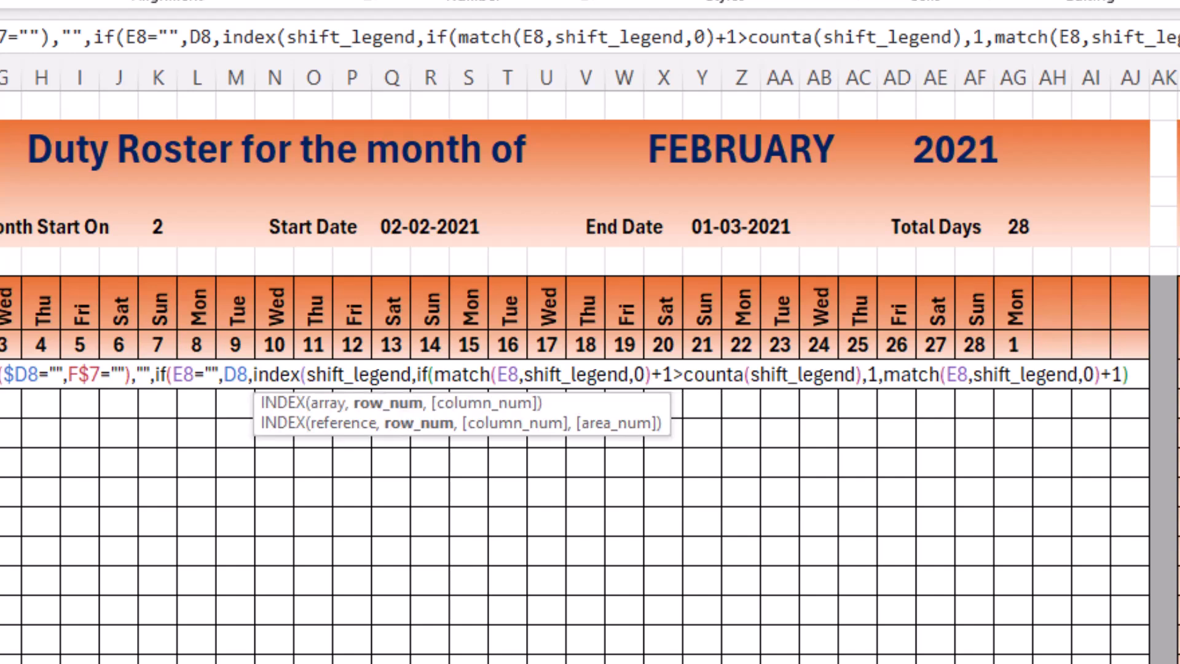
pyautogui.write(')')
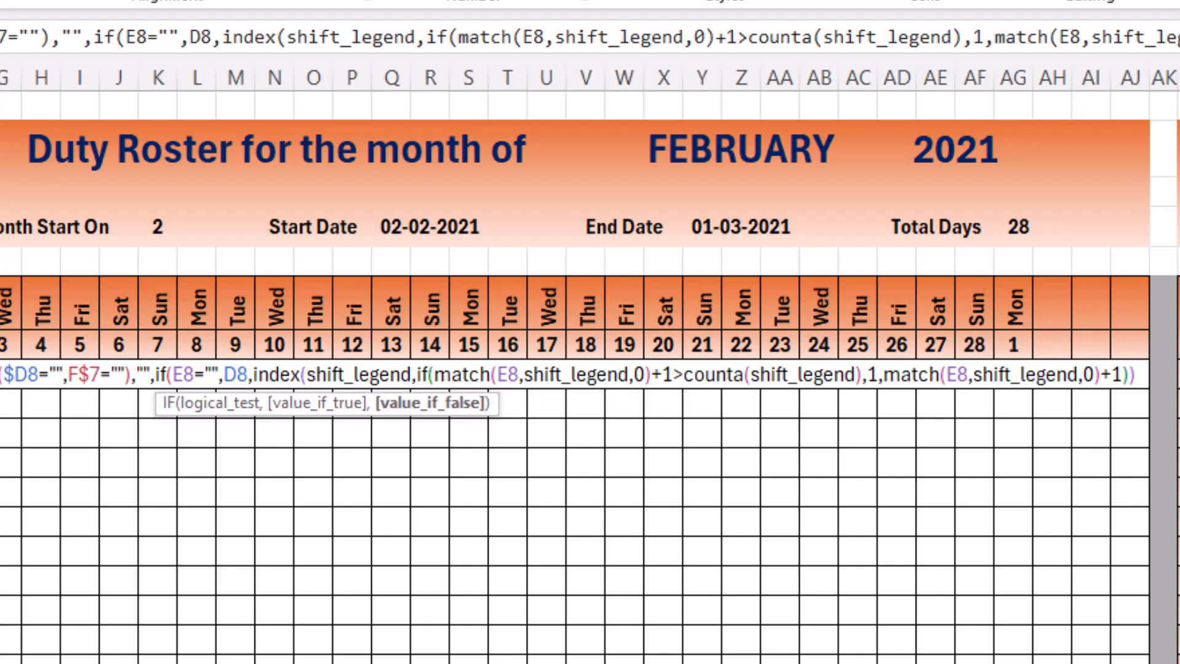
pyautogui.write(')')
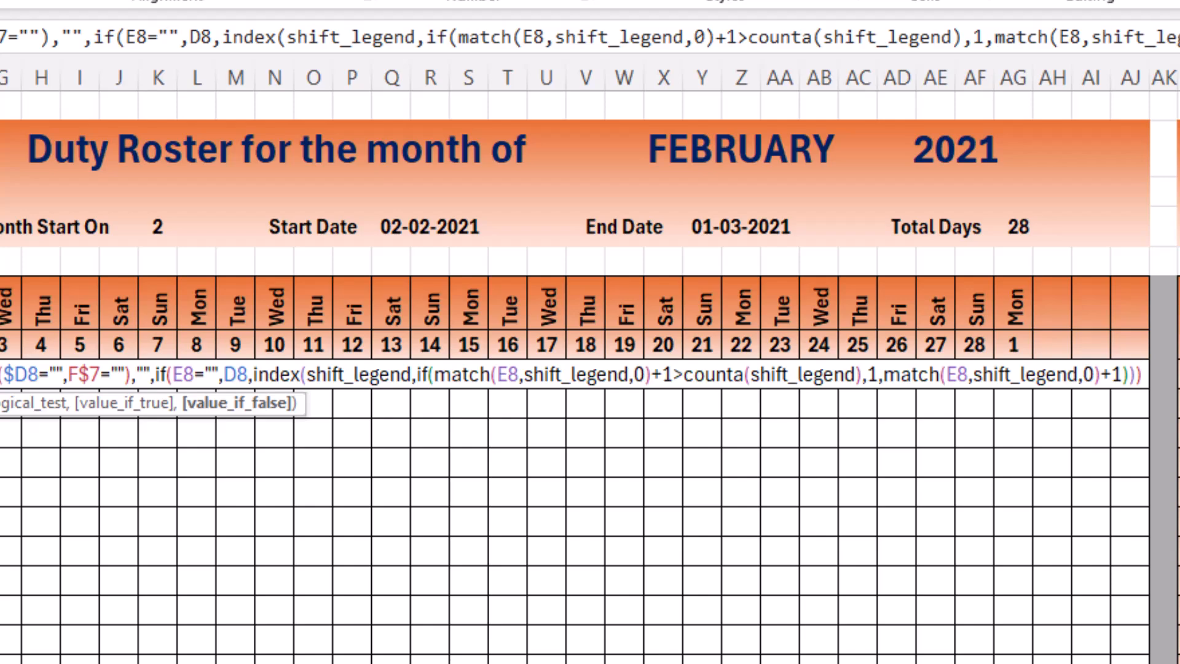
pyautogui.write(')')
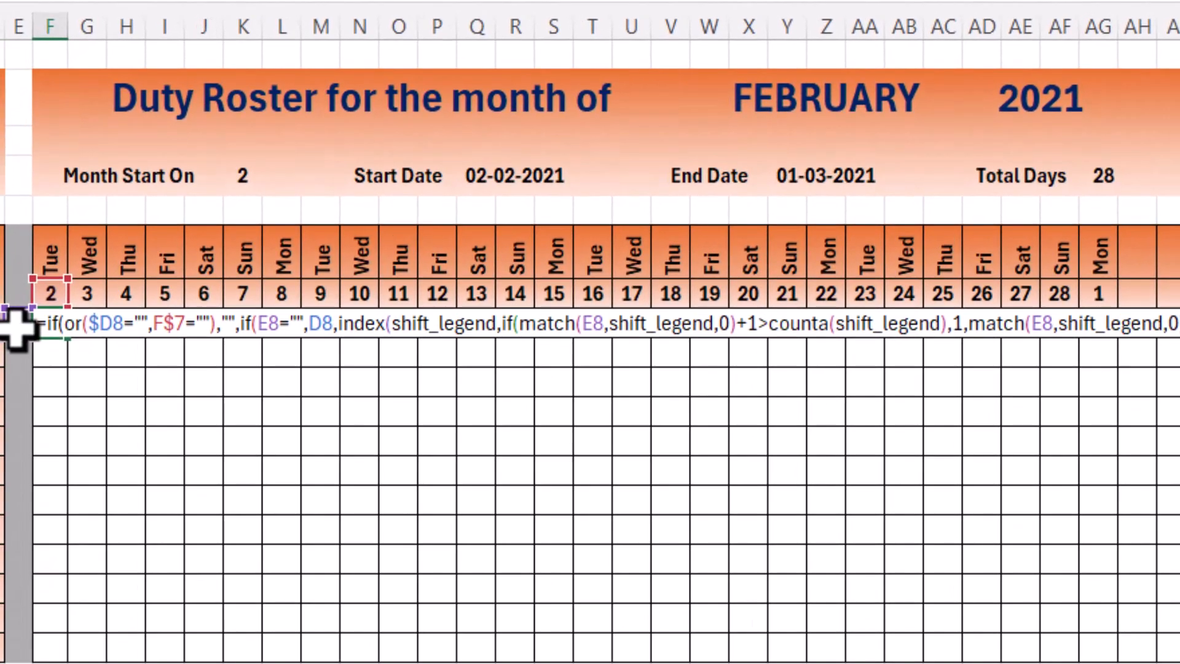
pyautogui.press('Return')
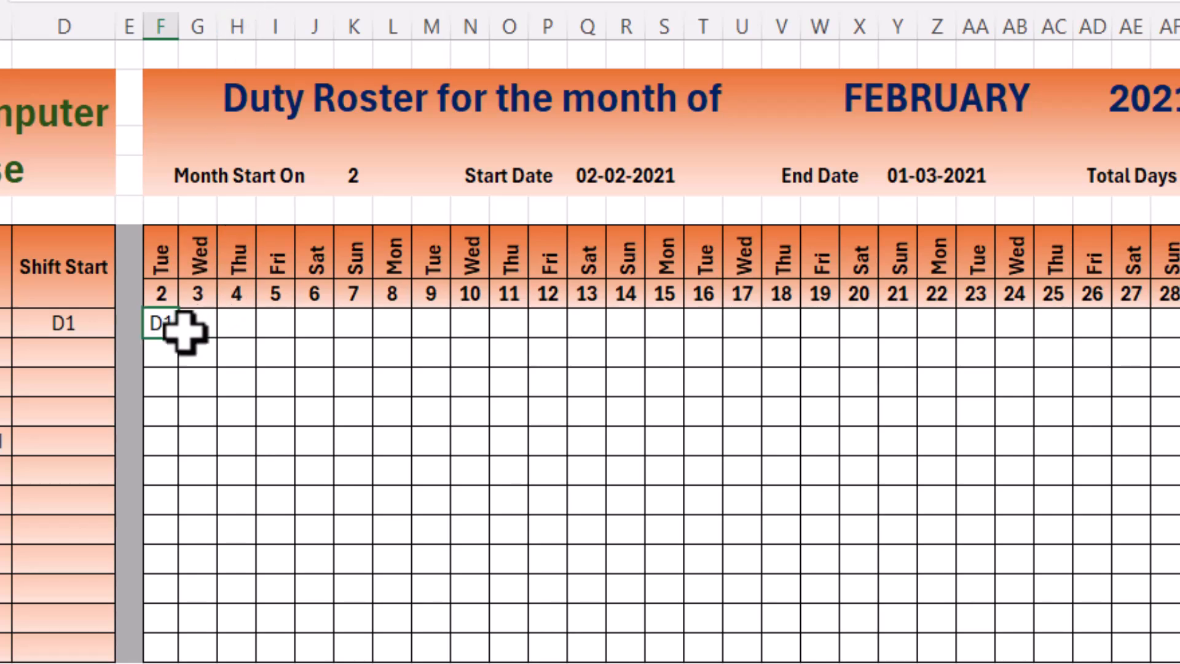
# Fill the F8 formula across to column AJ and down to the last employee's row.
pyautogui.moveTo(180, 342); pyautogui.dragTo(1174, 324)
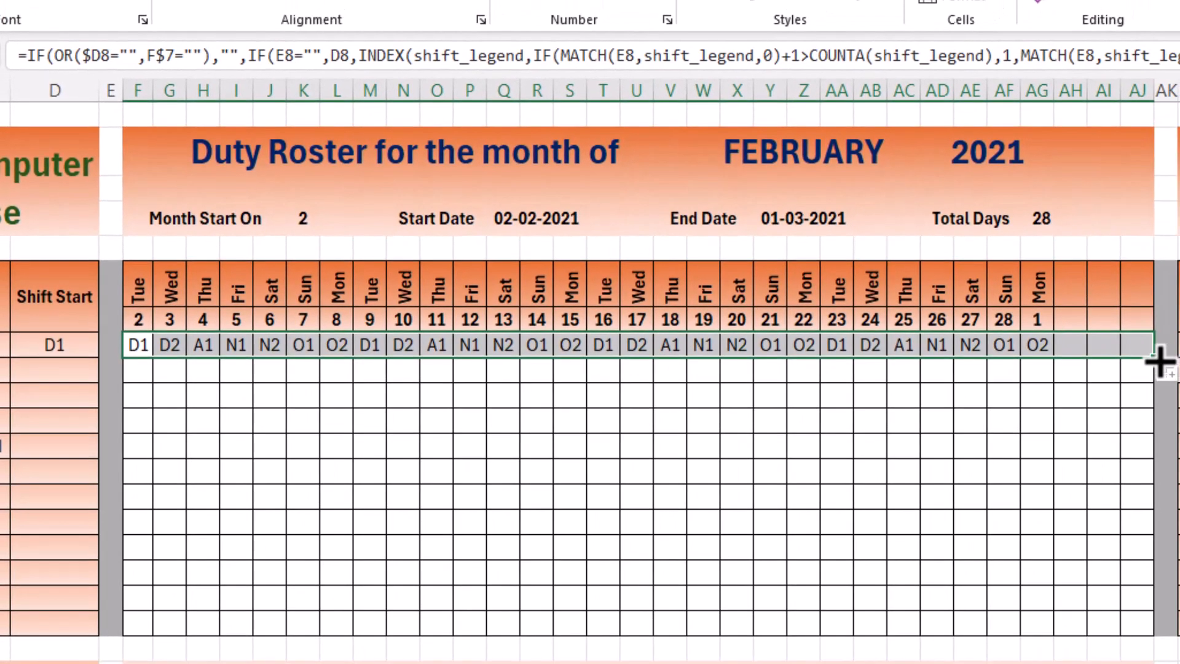
pyautogui.moveTo(1159, 362); pyautogui.dragTo(1161, 636)
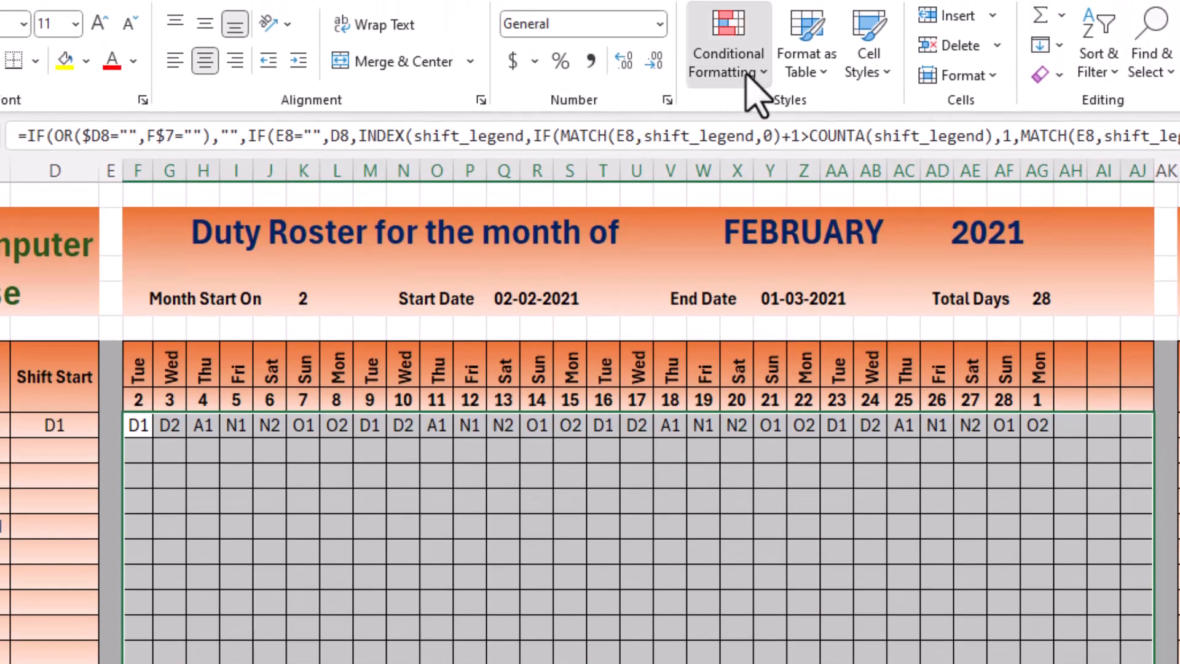
# Create a conditional formatting rule for the selected roster cells using the formula =left(F8,1)="D".
pyautogui.click(745, 71)
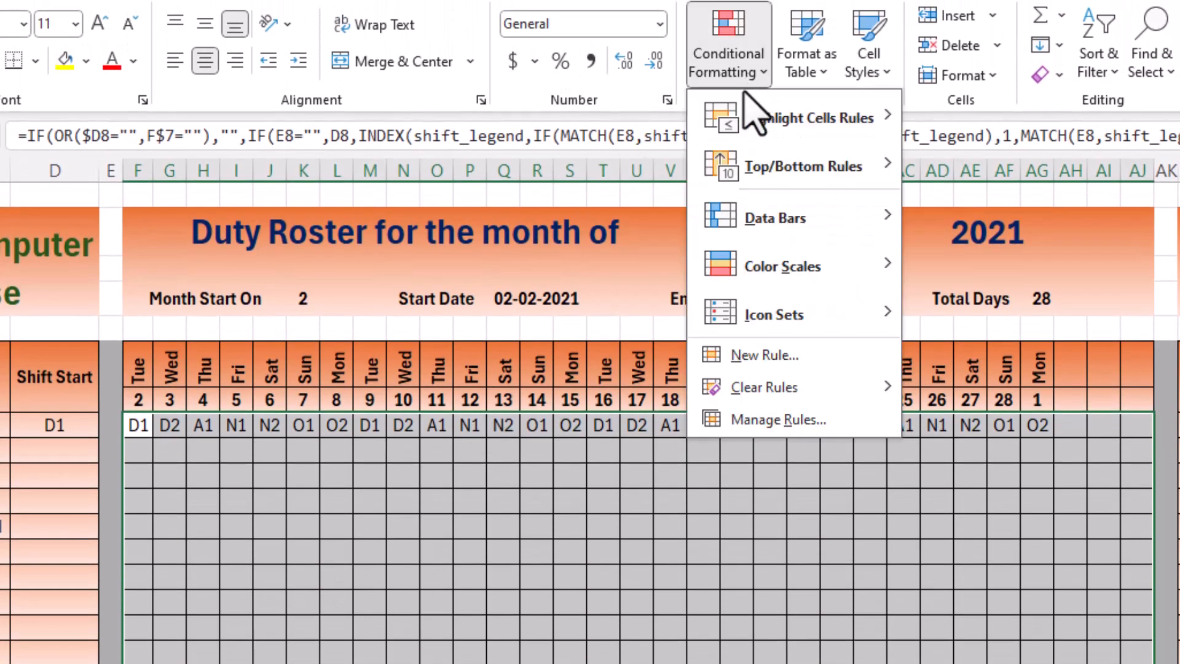
pyautogui.click(754, 355)
pyautogui.moveTo(604, 40); pyautogui.dragTo(820, 28)
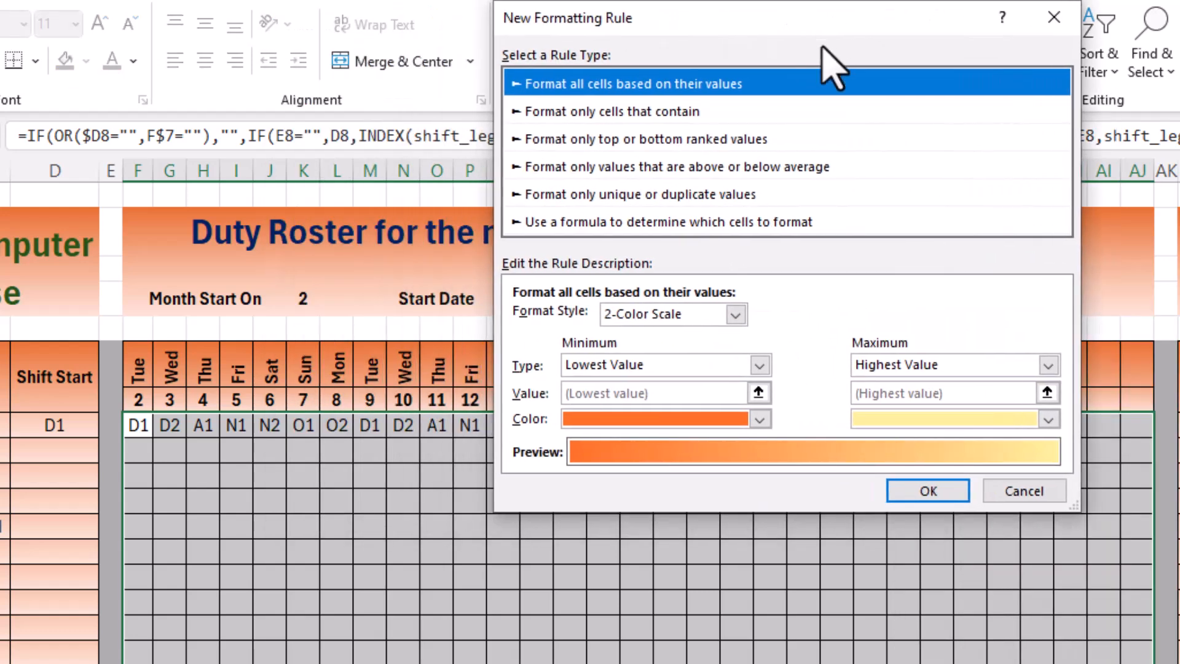
pyautogui.click(606, 222)
pyautogui.click(624, 320)
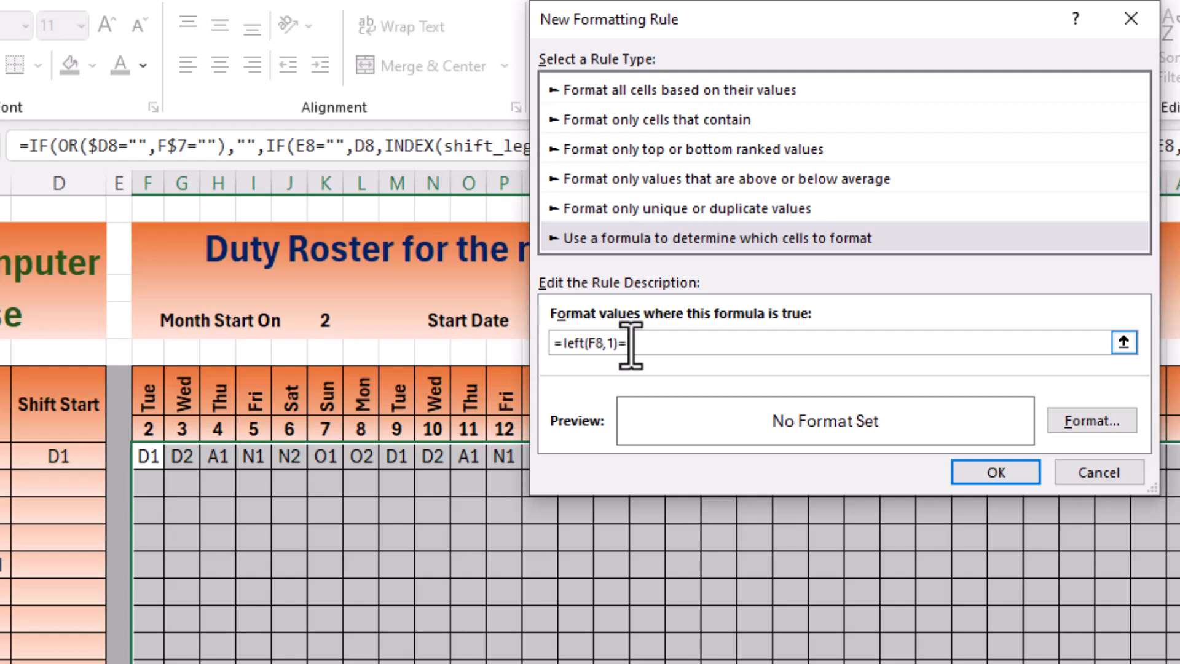
pyautogui.write('"D')
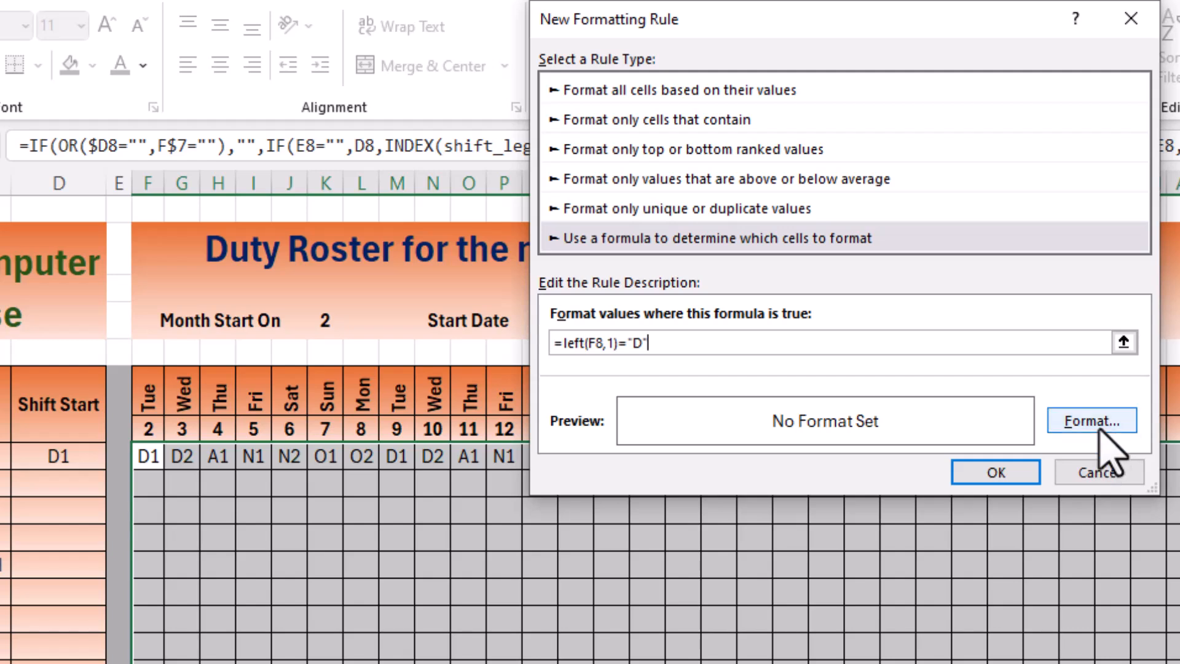
pyautogui.moveTo(689, 343); pyautogui.dragTo(543, 347)
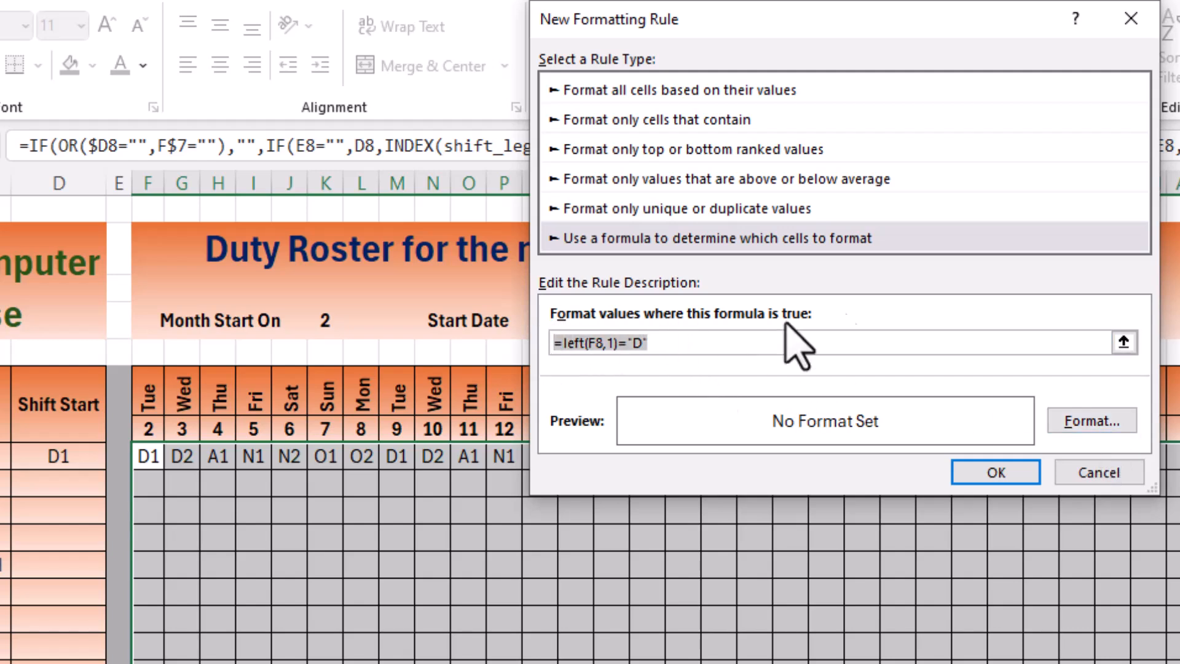
# Give the "D" shift rule a light green font color and apply it to the roster.
pyautogui.click(1092, 420)
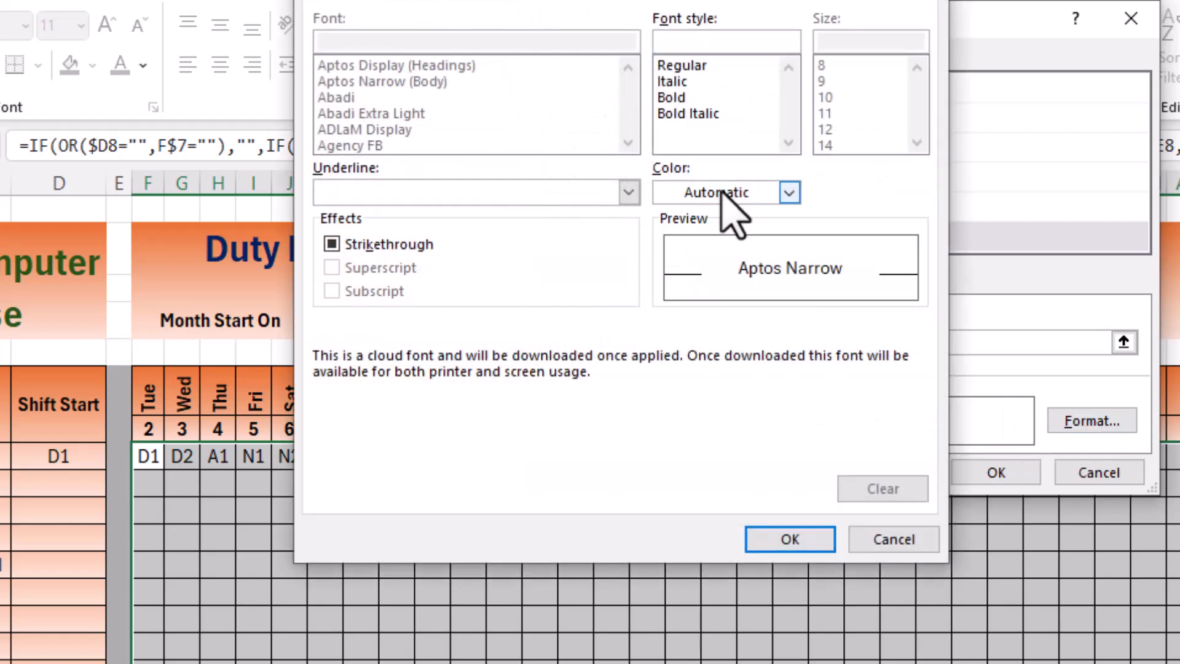
pyautogui.click(789, 193)
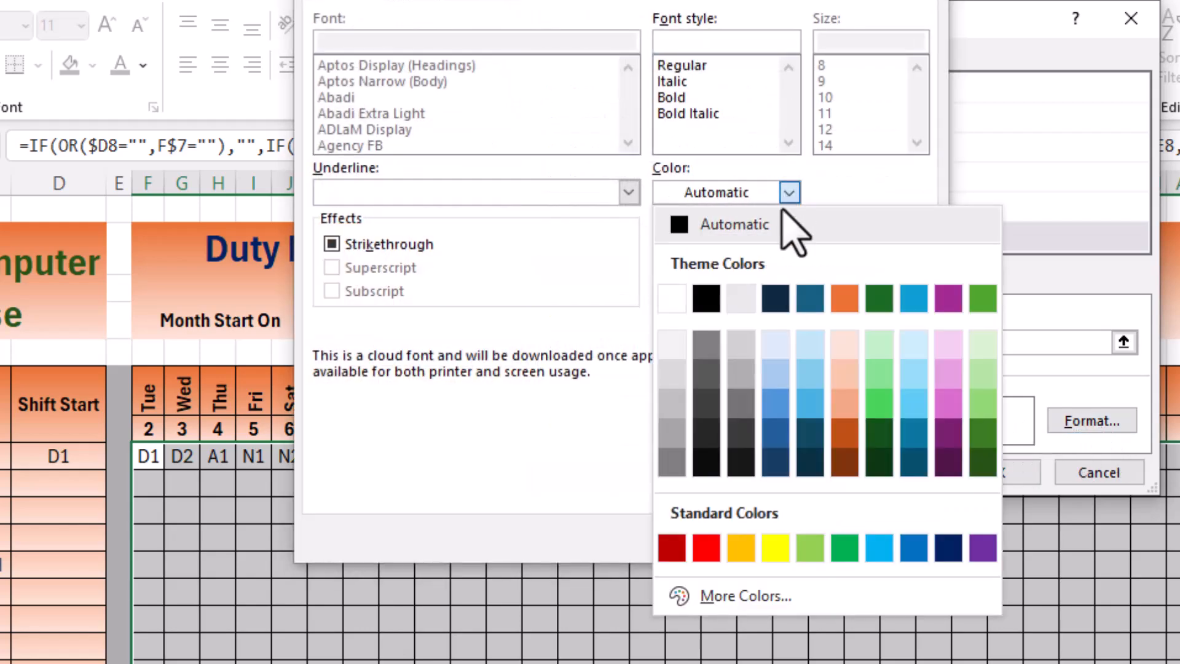
pyautogui.click(809, 546)
pyautogui.click(803, 545)
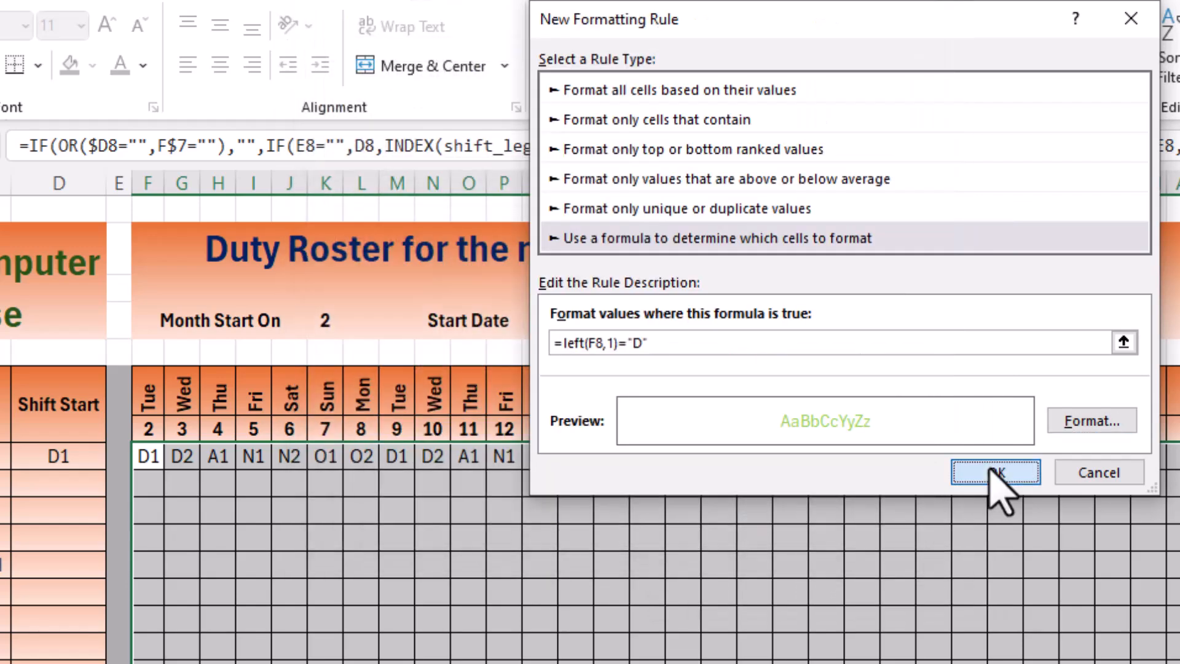
pyautogui.click(992, 475)
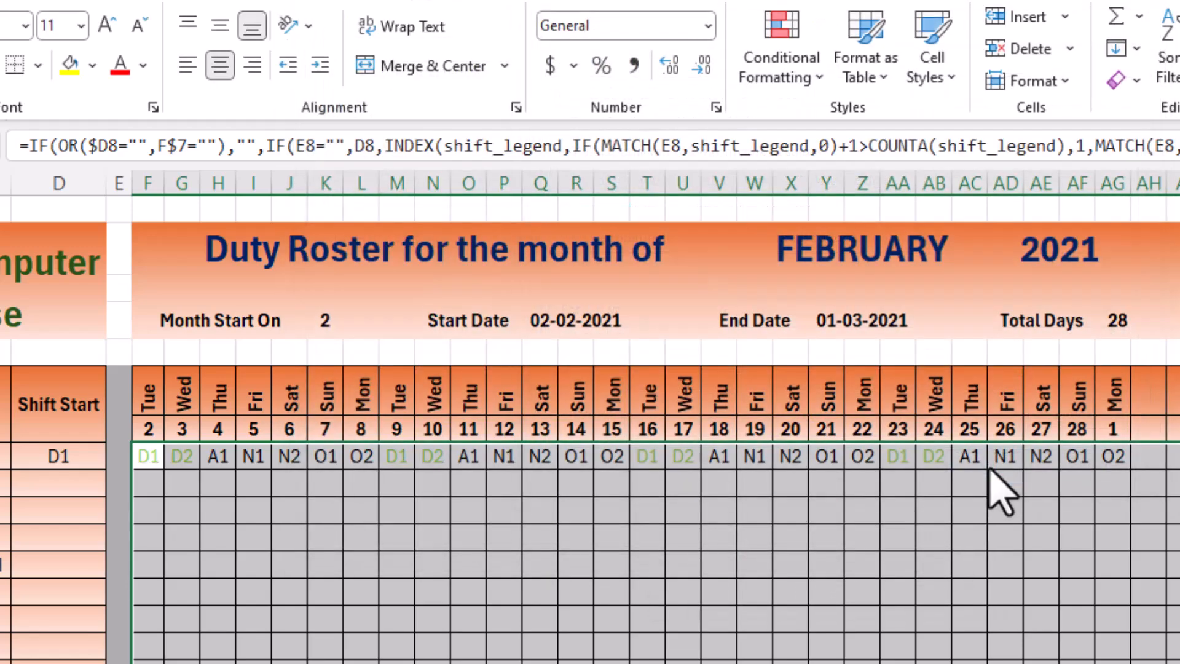
# Reopen the "D" shift rule for editing and set its font color to Automatic.
pyautogui.click(806, 77)
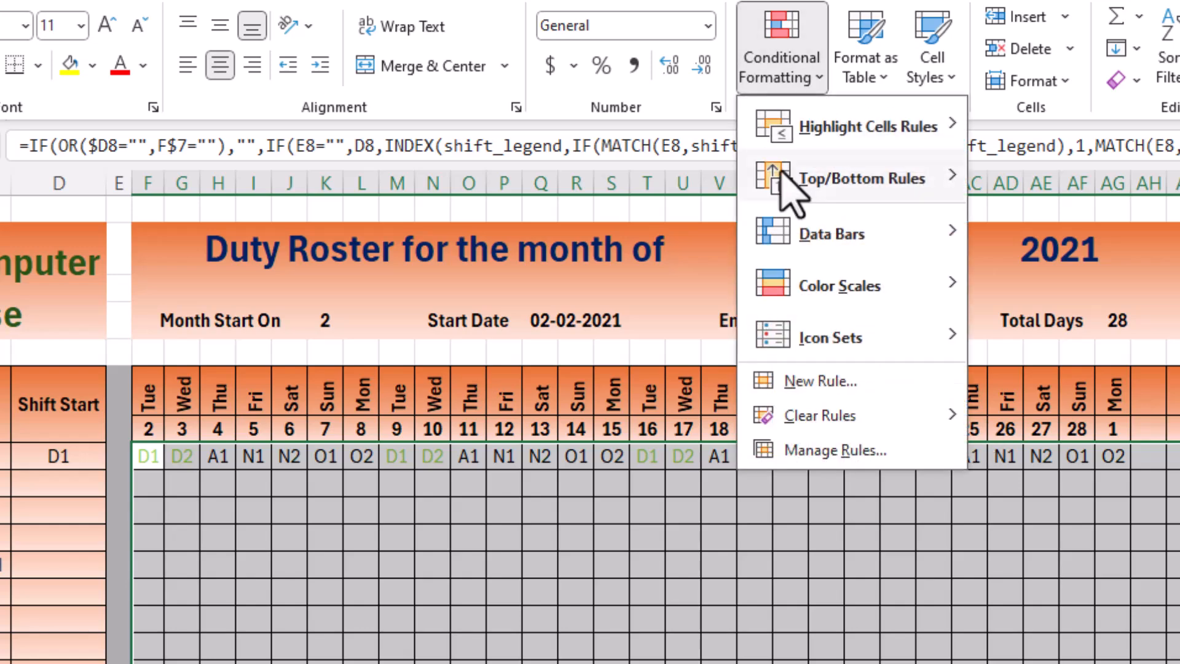
pyautogui.click(823, 455)
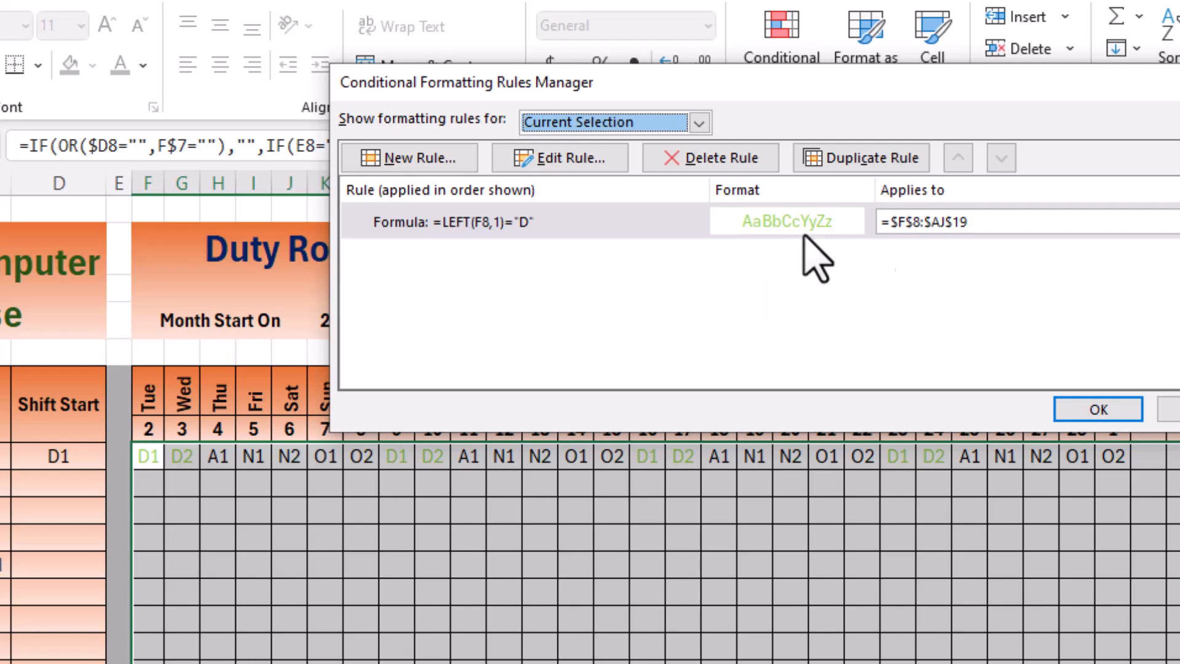
pyautogui.click(583, 165)
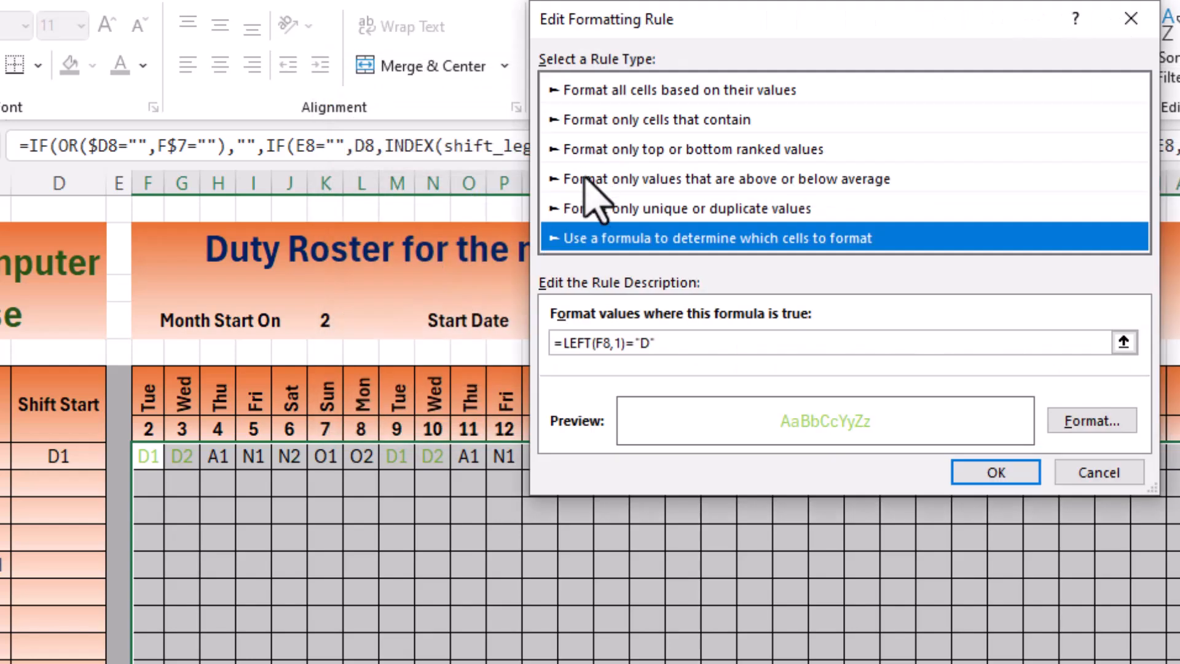
pyautogui.click(1092, 421)
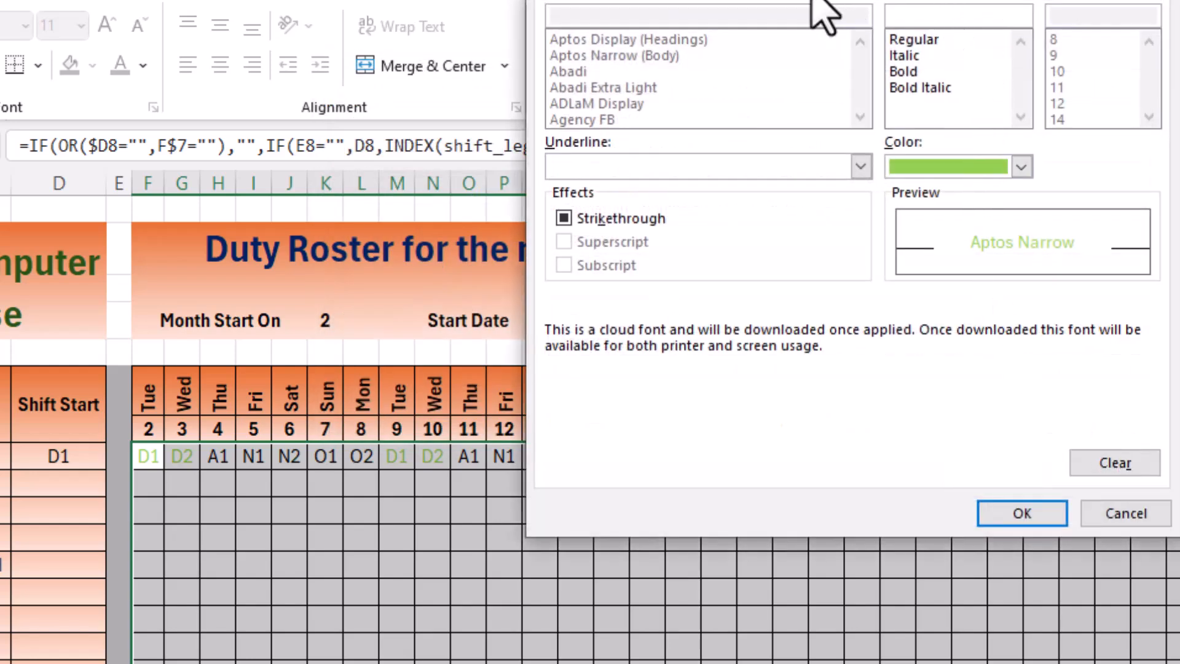
pyautogui.click(1021, 166)
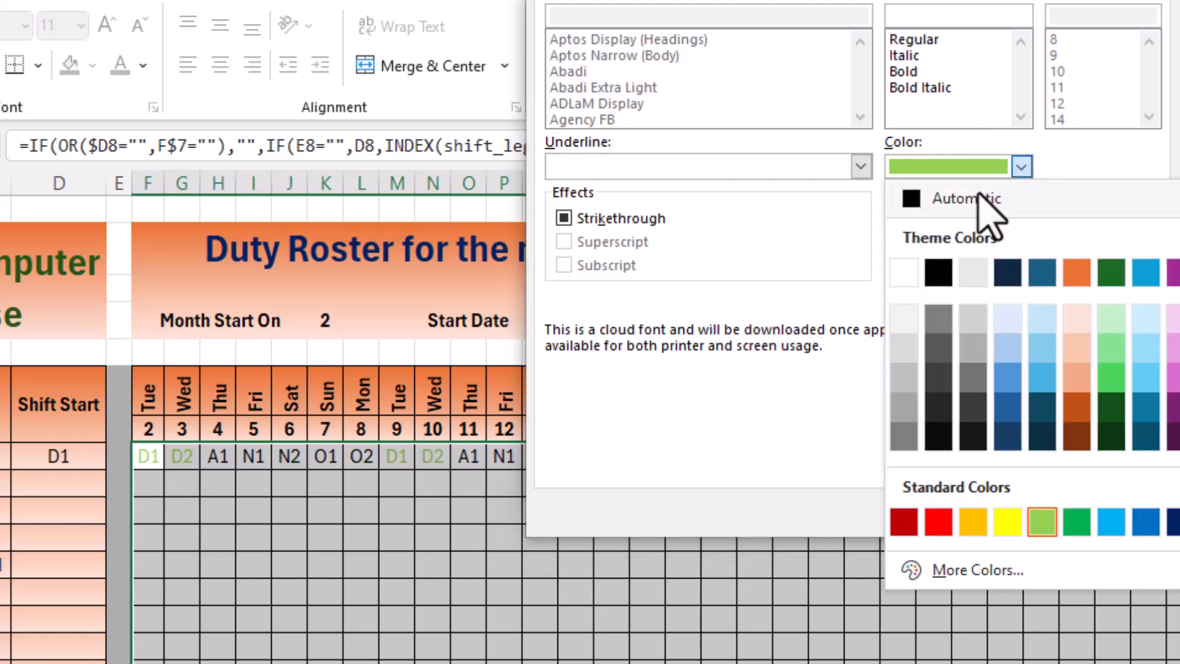
pyautogui.click(979, 194)
# Set the "D" shift rule's fill to the standard light green and apply the edited rule.
pyautogui.click(779, 2)
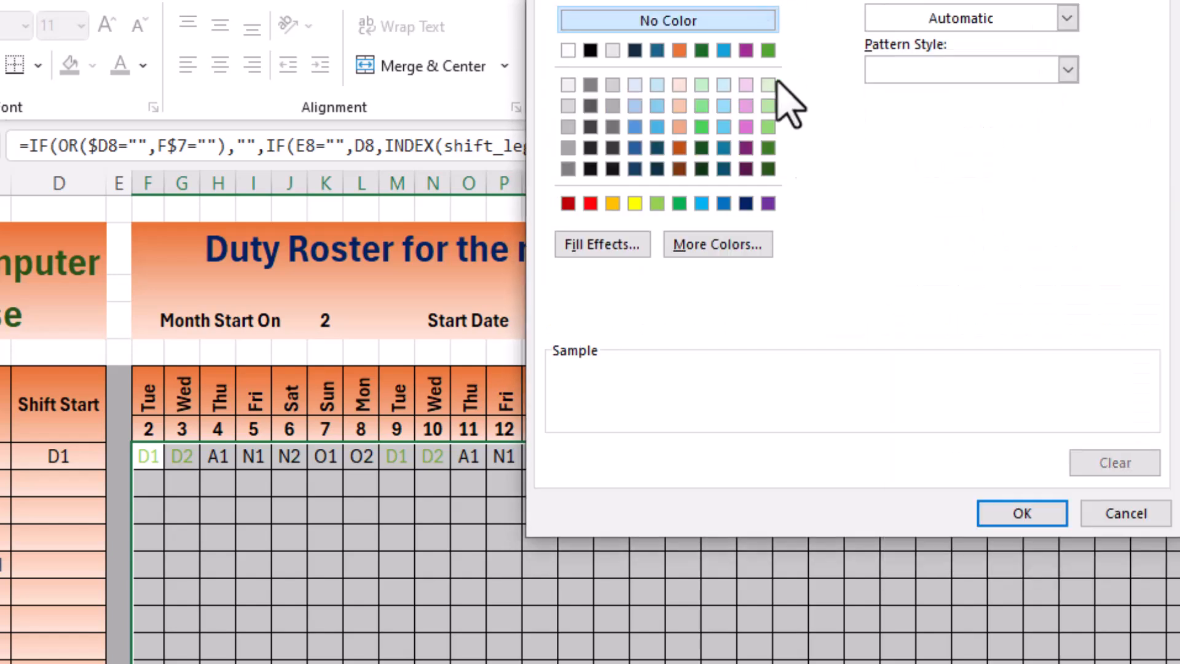
pyautogui.click(657, 203)
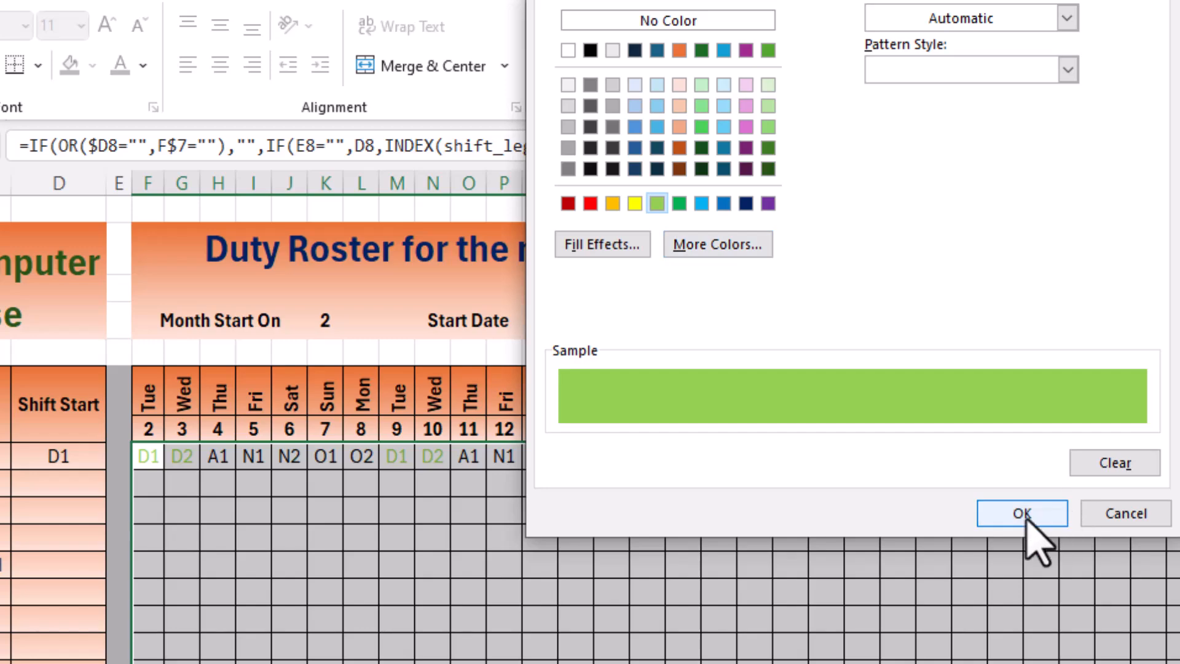
pyautogui.click(1025, 516)
pyautogui.click(996, 473)
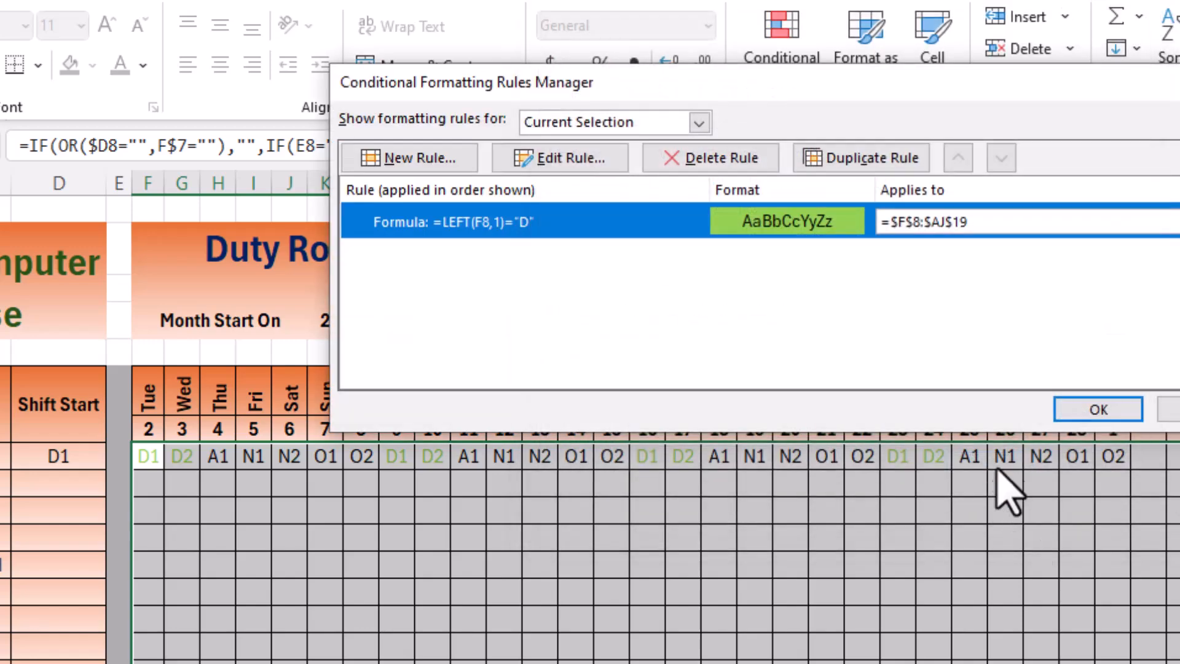
pyautogui.click(1083, 418)
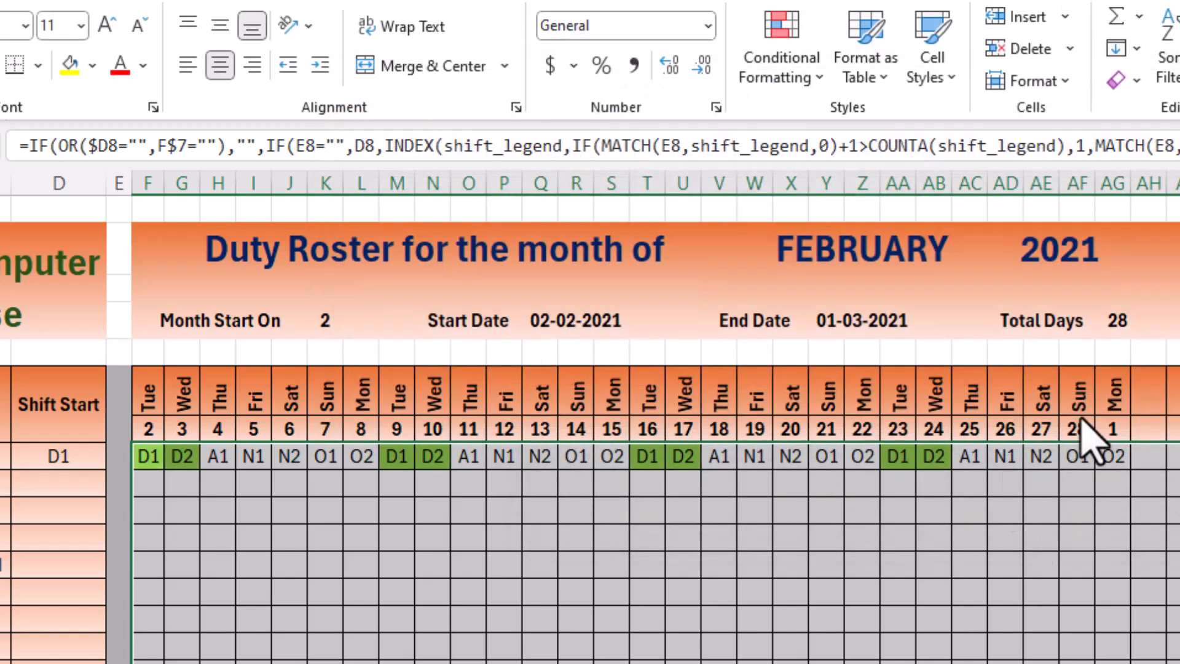
# Add a formula rule =left(F8,1)="A" to the roster cells with a standard light blue fill.
pyautogui.click(811, 74)
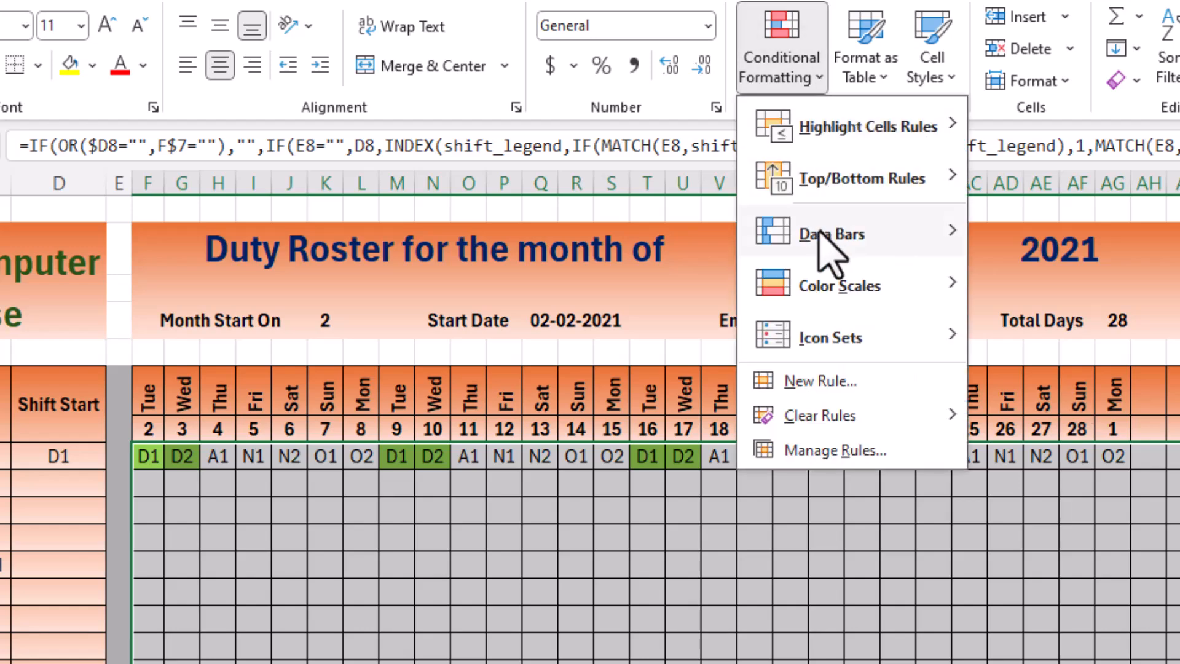
pyautogui.click(826, 387)
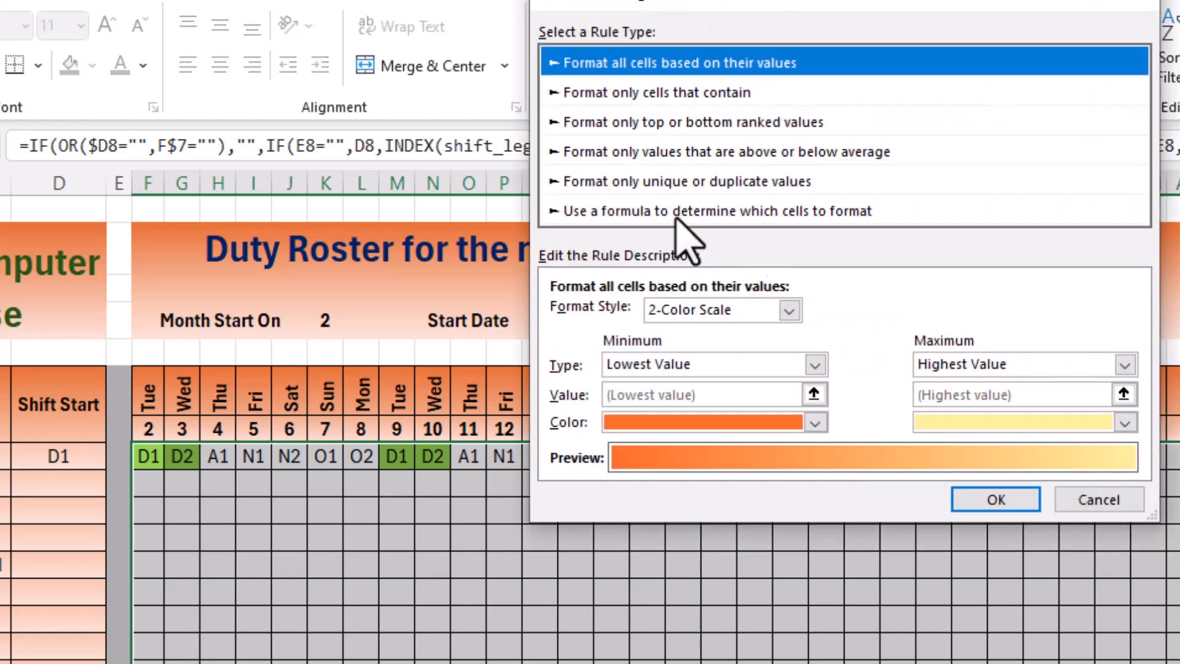
pyautogui.click(676, 212)
pyautogui.click(699, 316)
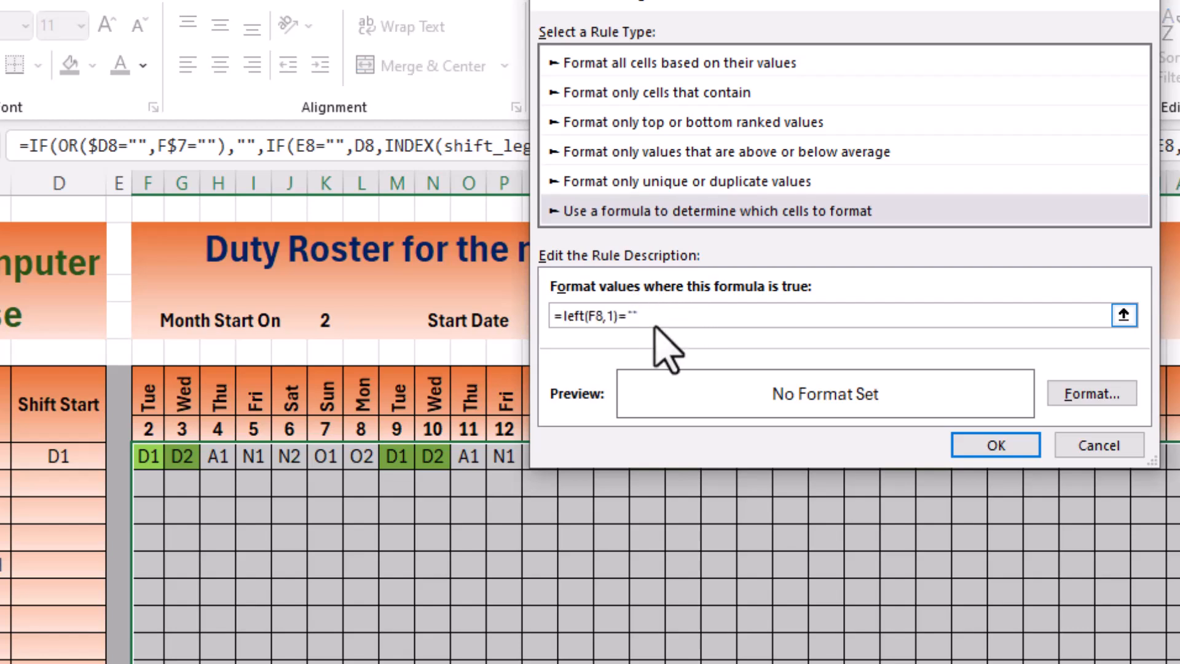
pyautogui.click(1090, 393)
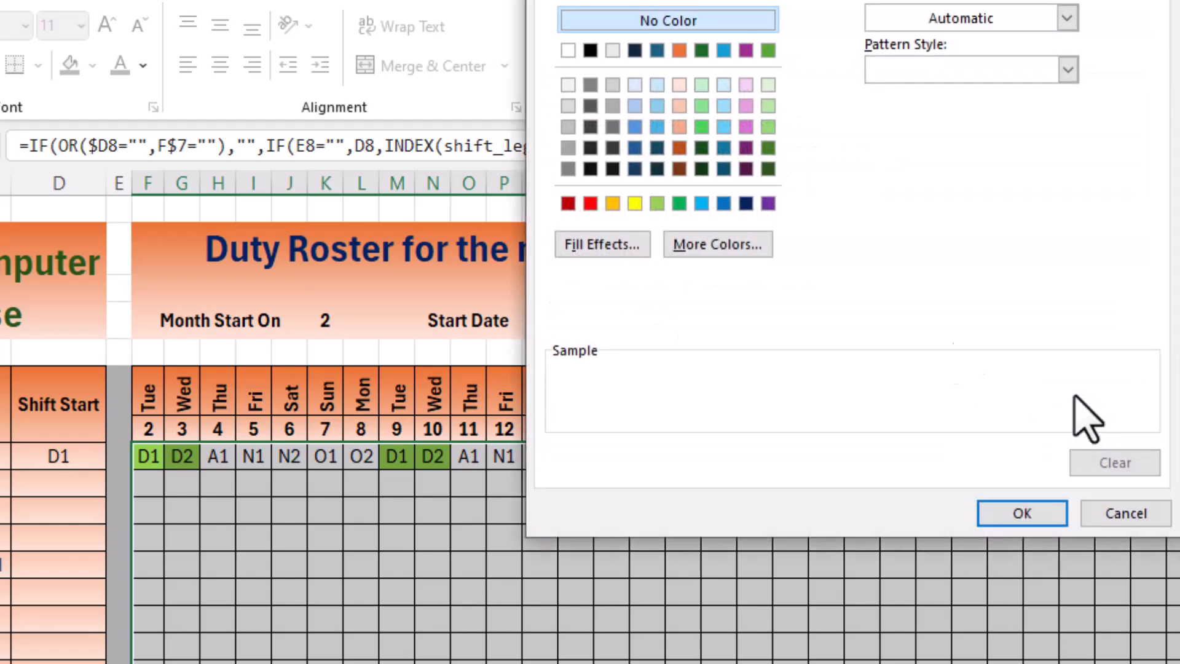
pyautogui.click(701, 204)
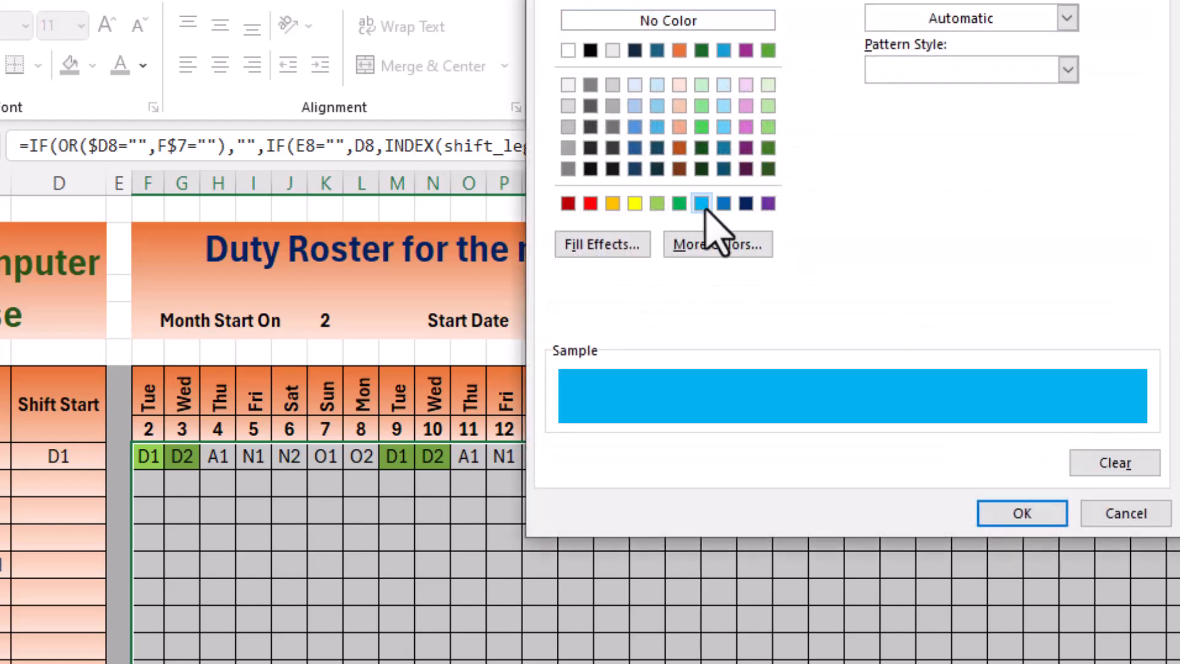
pyautogui.click(991, 515)
pyautogui.click(995, 446)
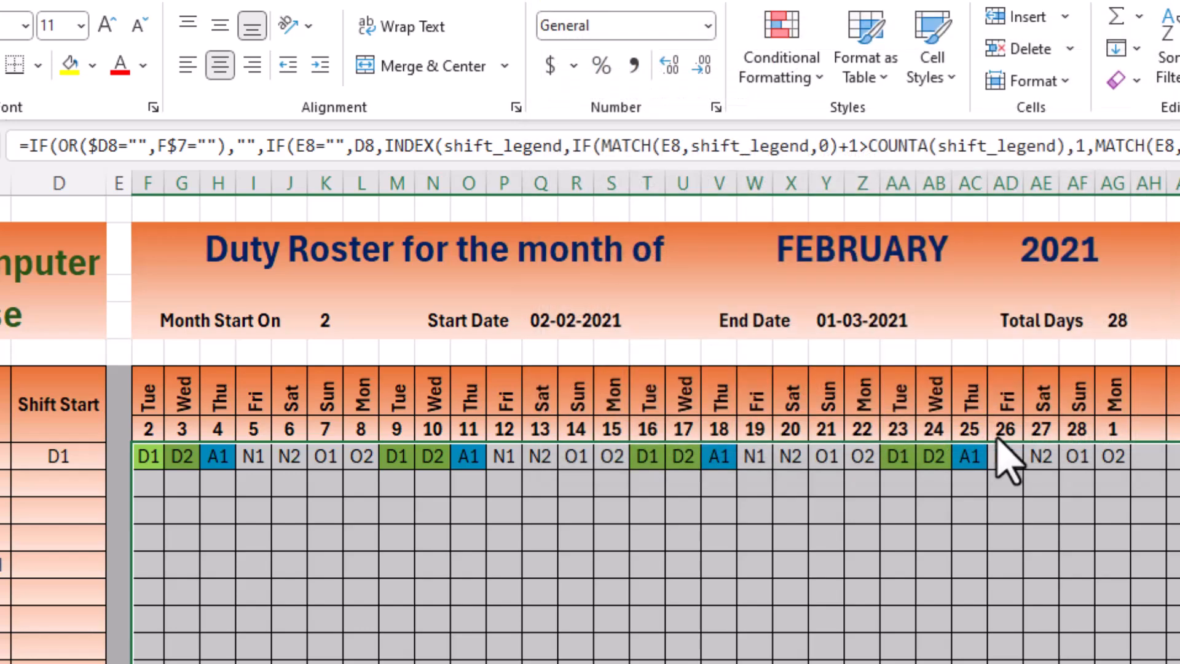
# Add a formula rule =left(F8,1)="N" to the roster cells with a standard yellow fill.
pyautogui.click(791, 78)
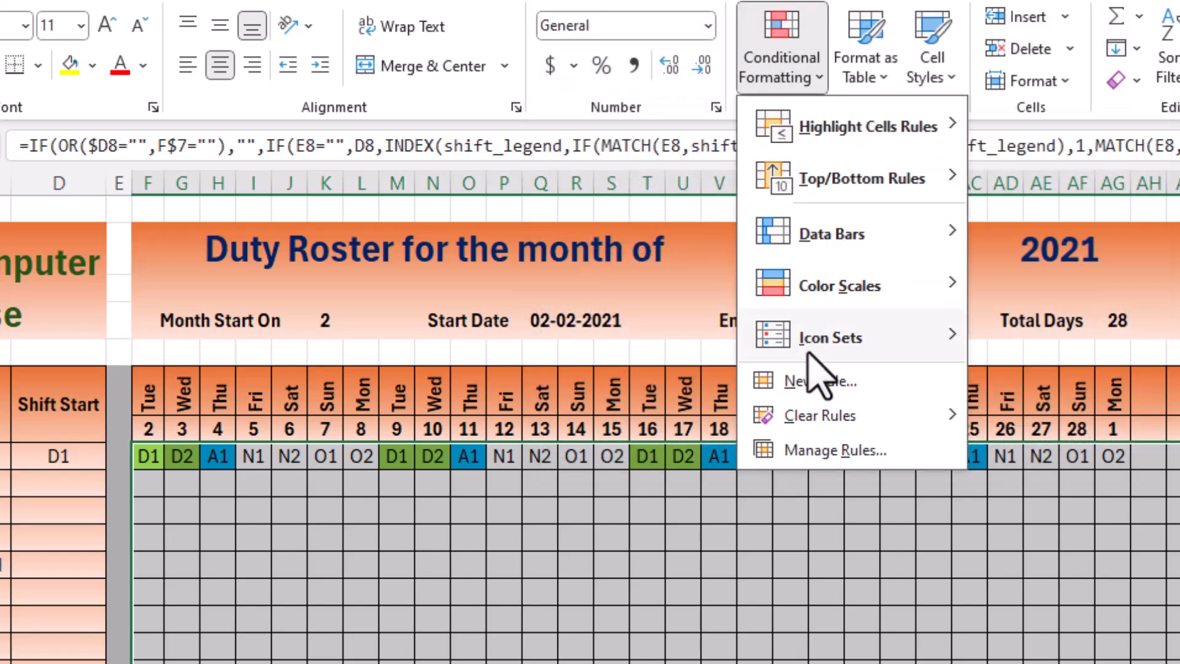
pyautogui.click(827, 382)
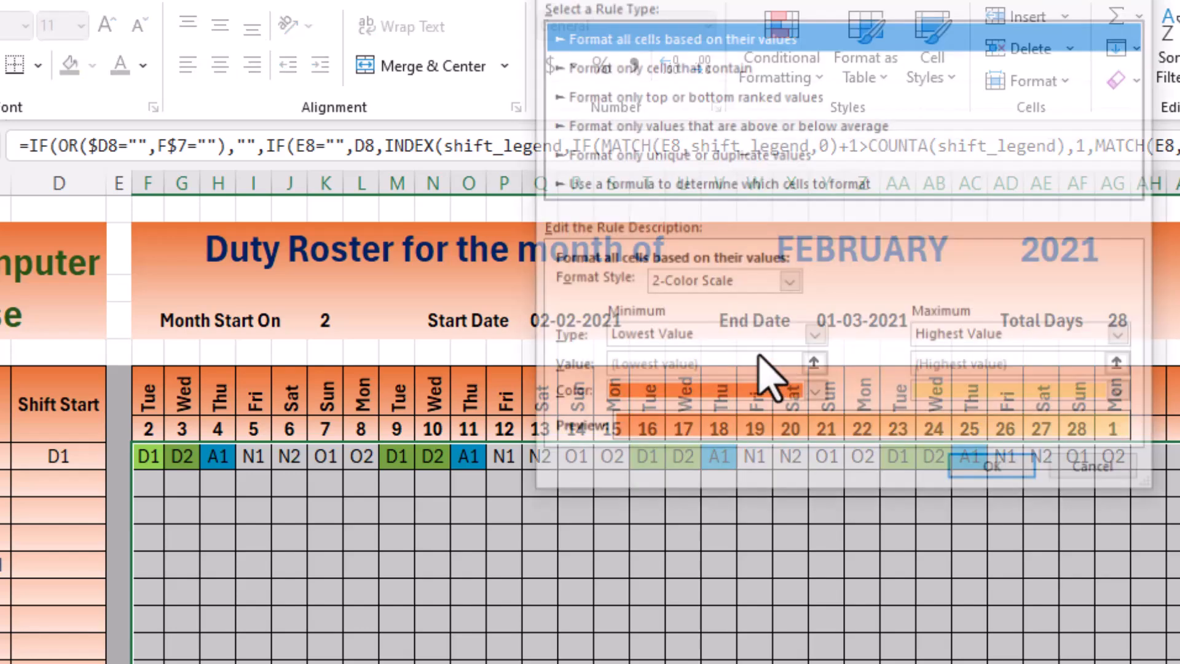
pyautogui.click(631, 188)
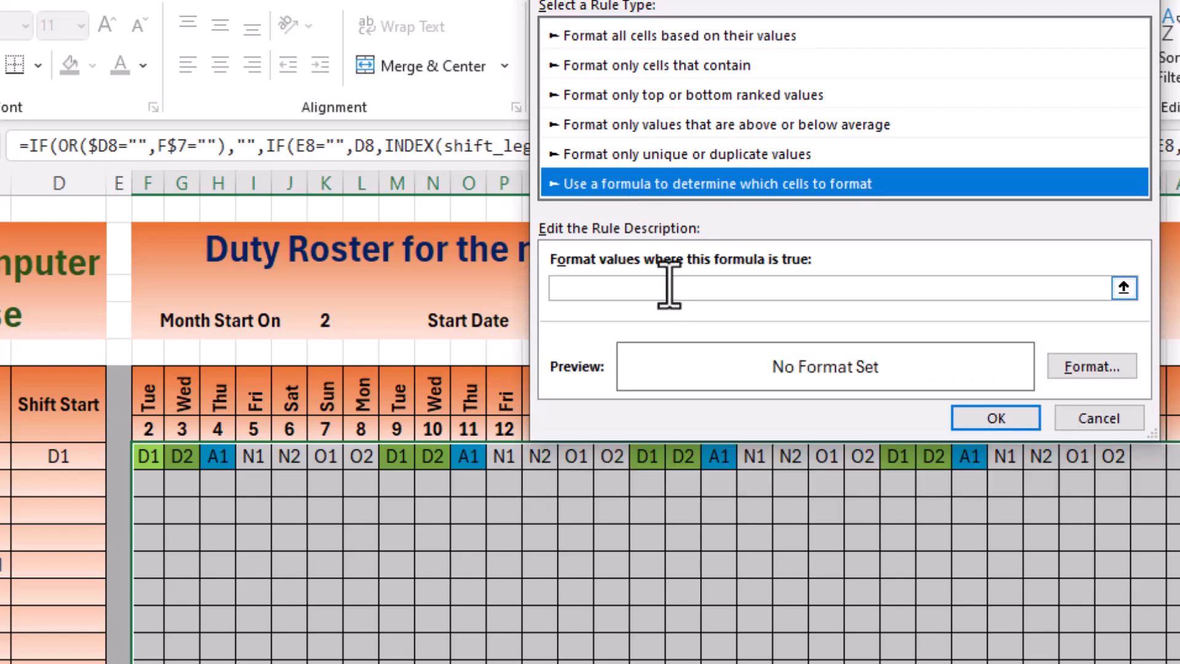
pyautogui.click(669, 287)
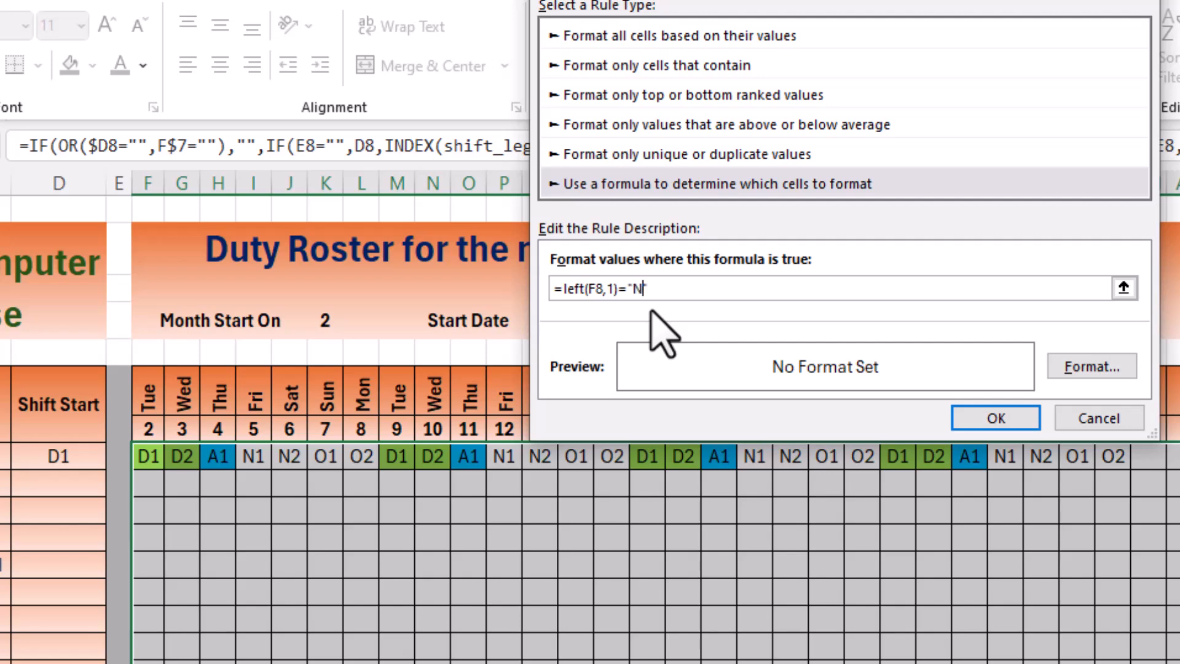
pyautogui.click(1083, 370)
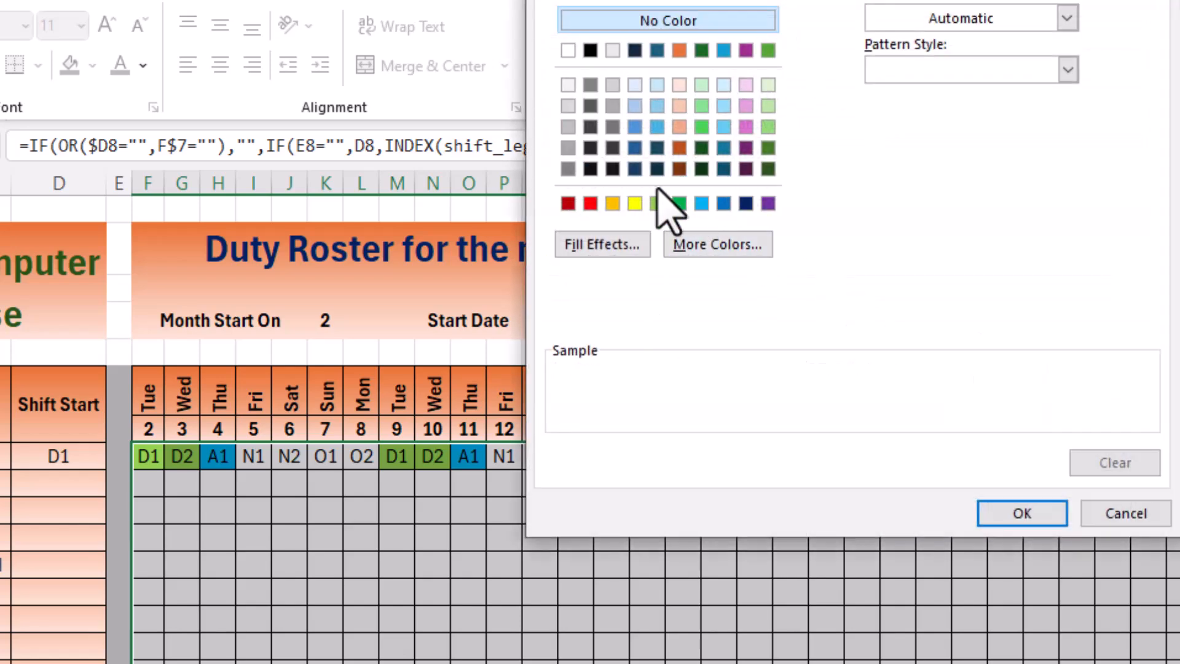
pyautogui.click(634, 203)
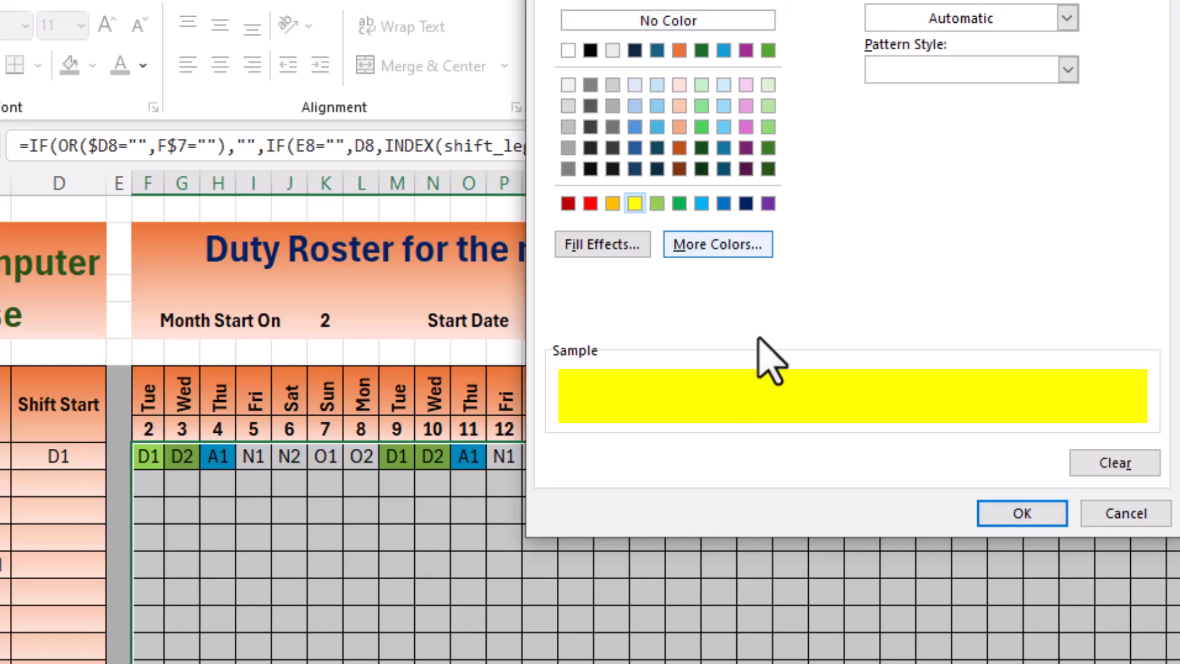
pyautogui.click(986, 512)
pyautogui.click(992, 421)
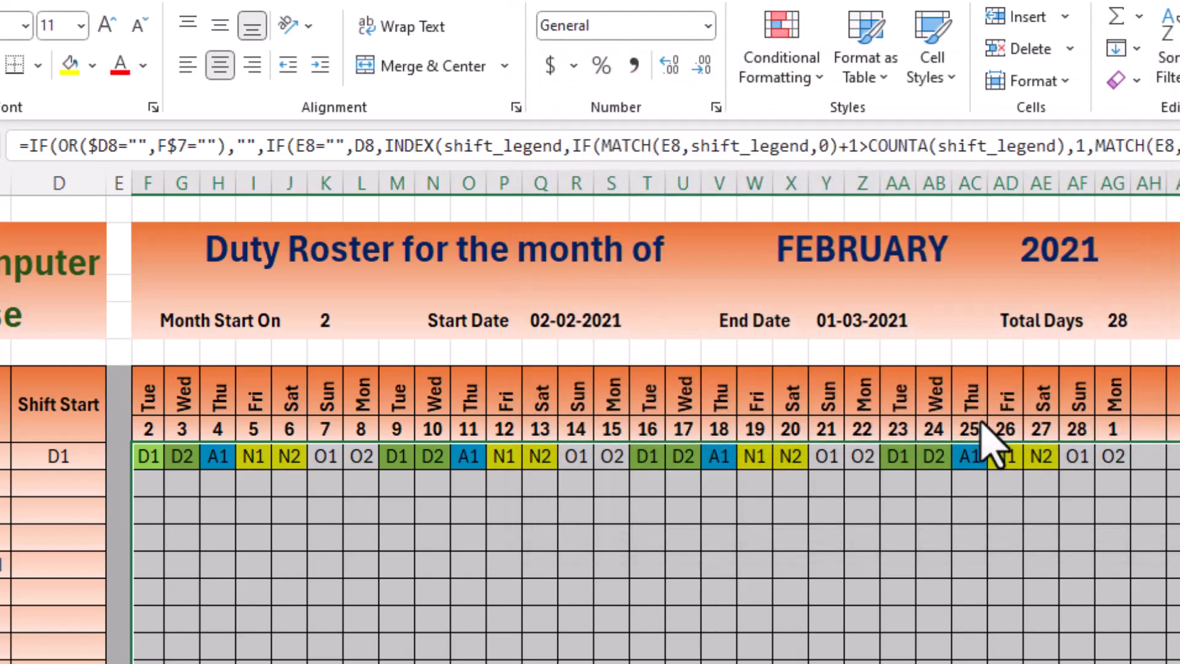
# Add a formula rule =left(F8,1)="O" to the roster cells with a standard red fill.
pyautogui.click(799, 86)
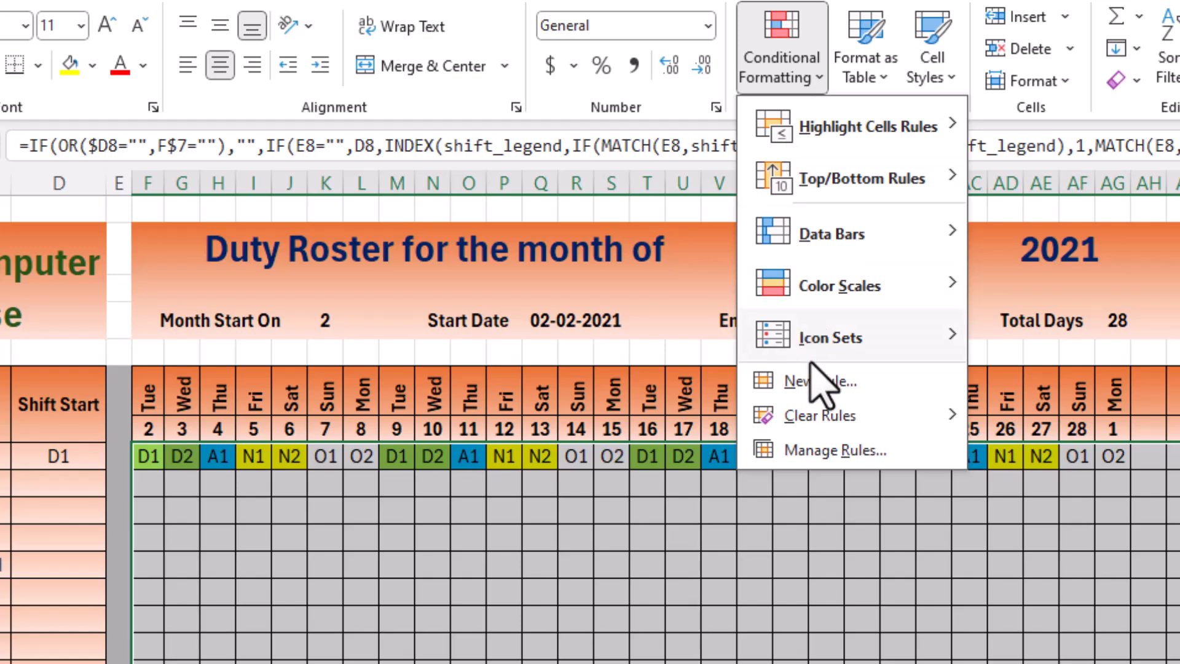
pyautogui.click(783, 380)
pyautogui.click(671, 157)
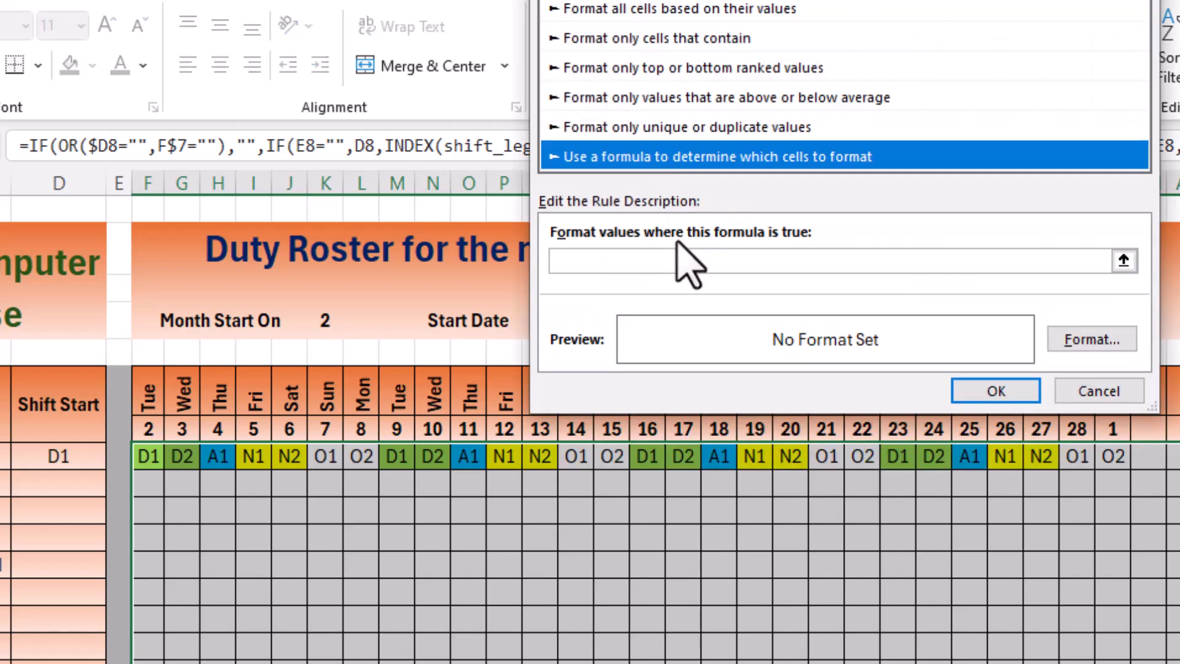
pyautogui.click(685, 261)
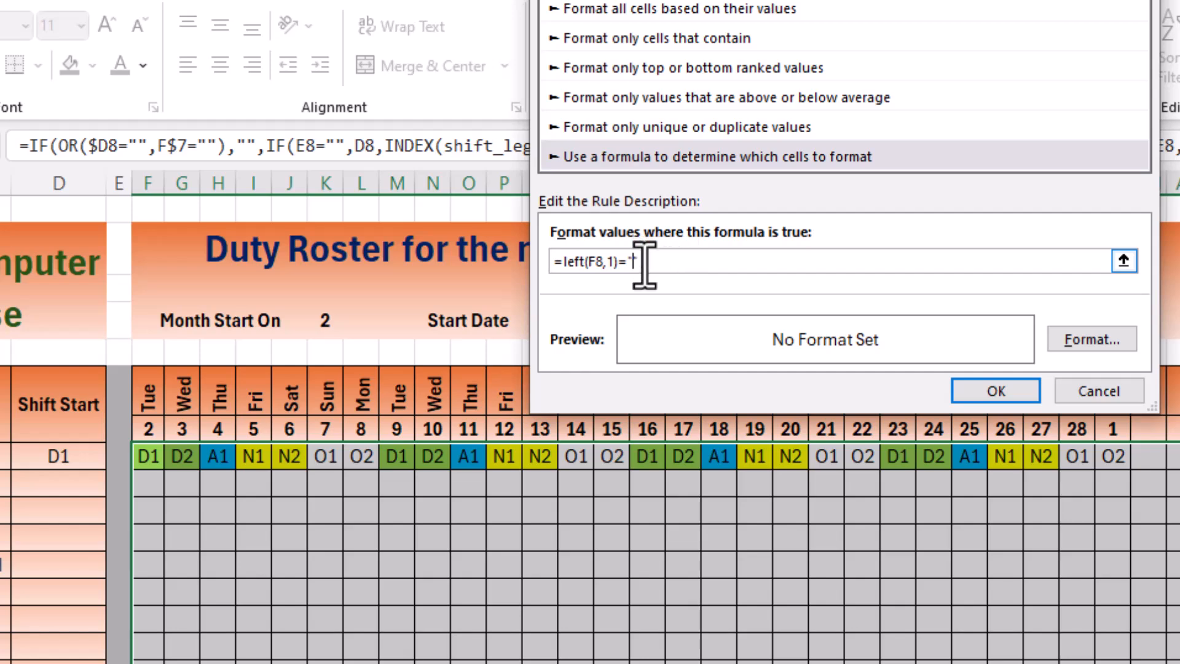
pyautogui.click(1092, 340)
pyautogui.click(590, 203)
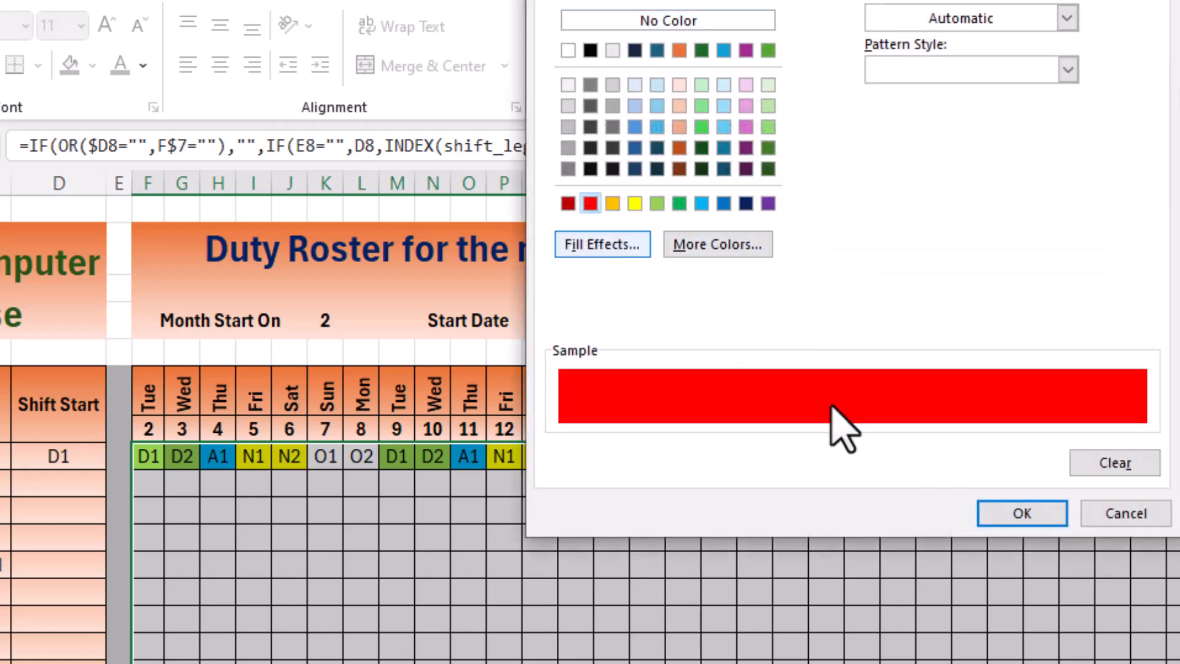
pyautogui.click(1017, 516)
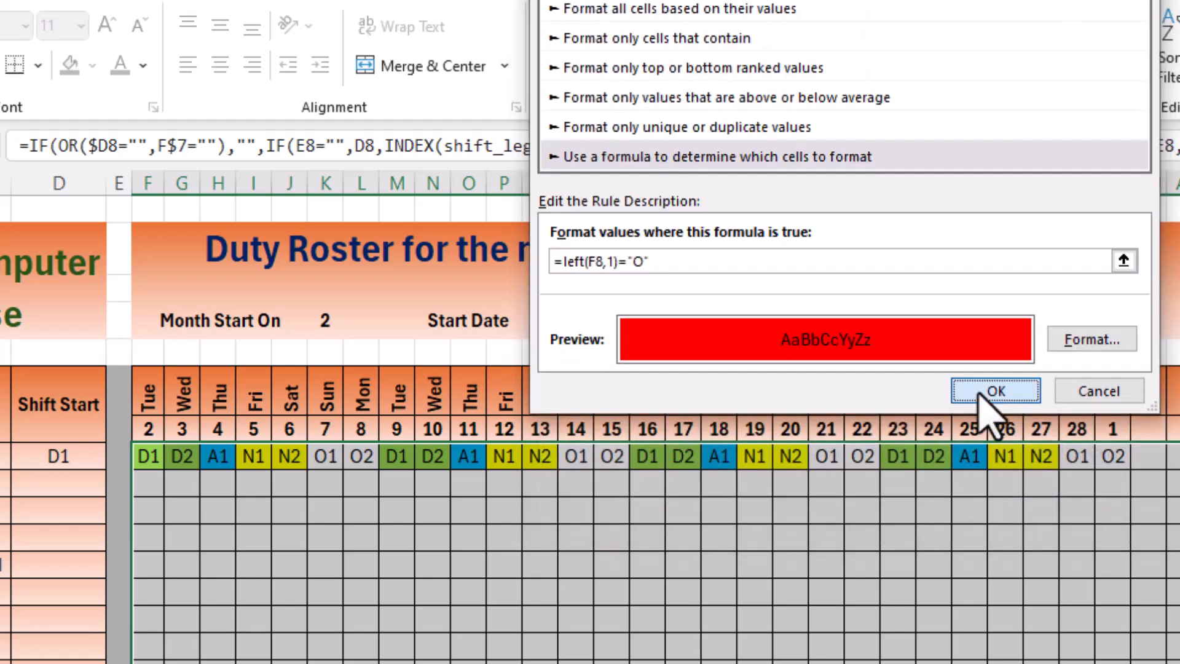
pyautogui.click(982, 393)
pyautogui.click(530, 573)
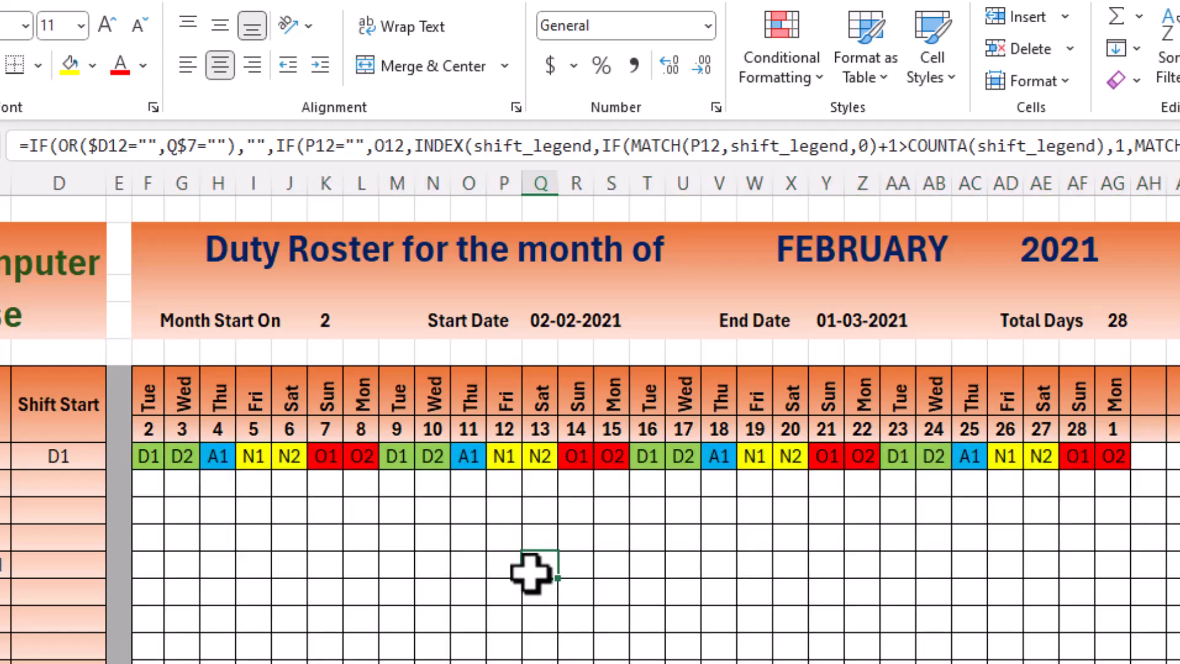
# Choose A1 as the second employee's Shift Start and N2 as the third employee's.
pyautogui.click(60, 486)
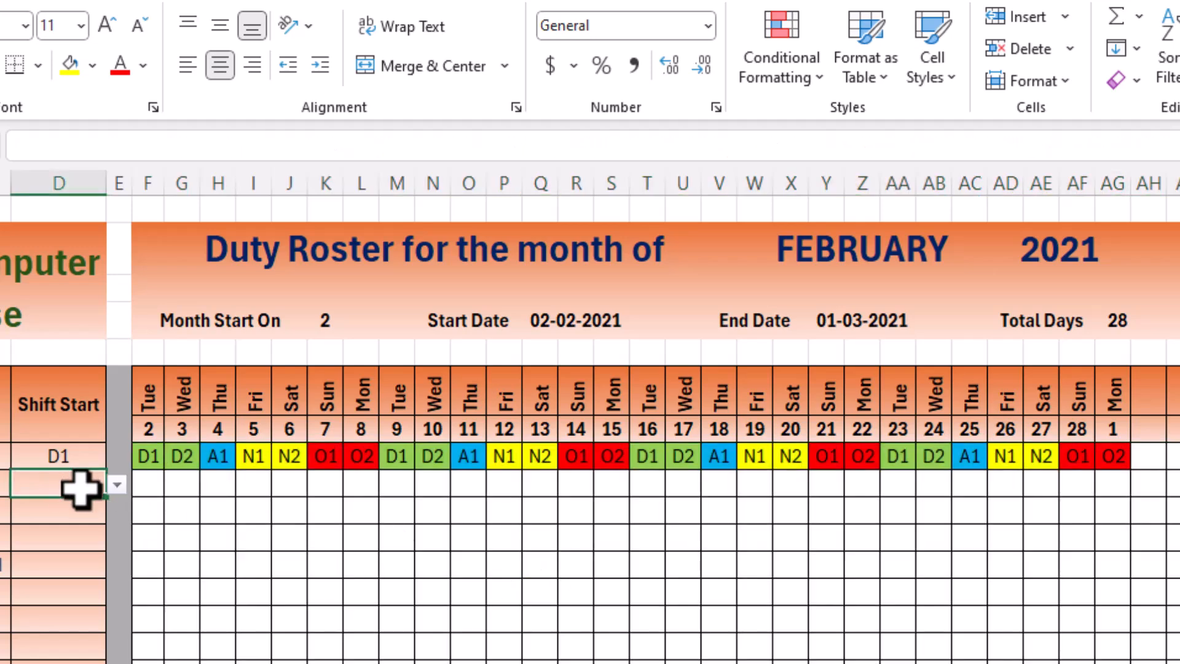
pyautogui.click(116, 485)
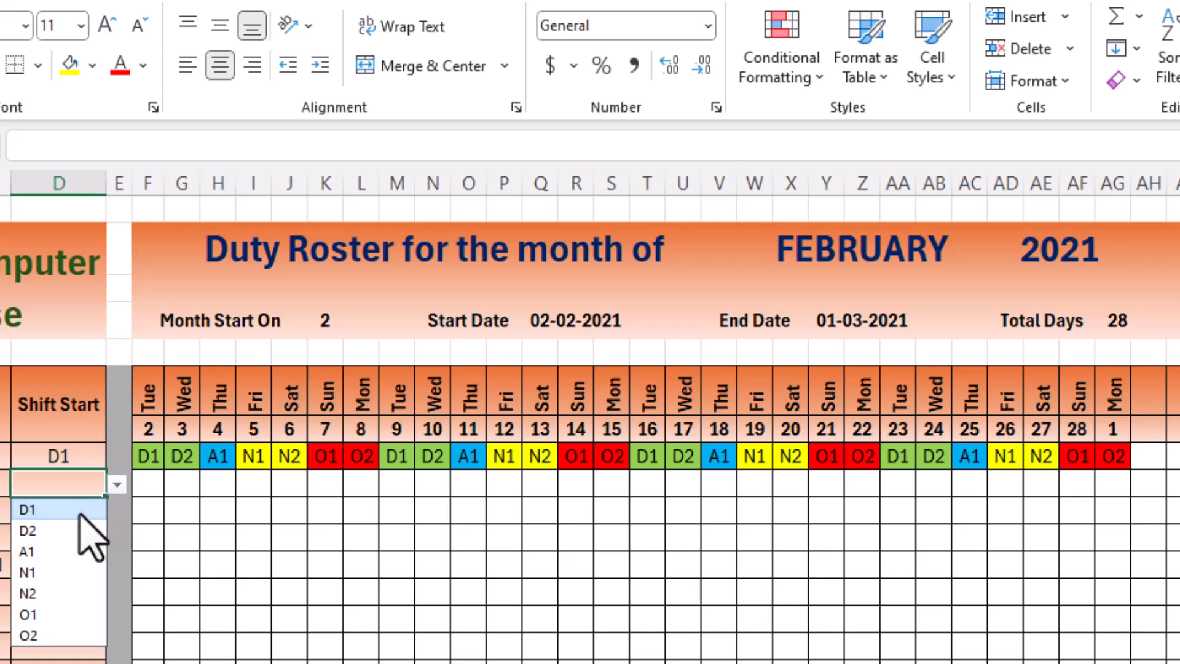
pyautogui.click(61, 552)
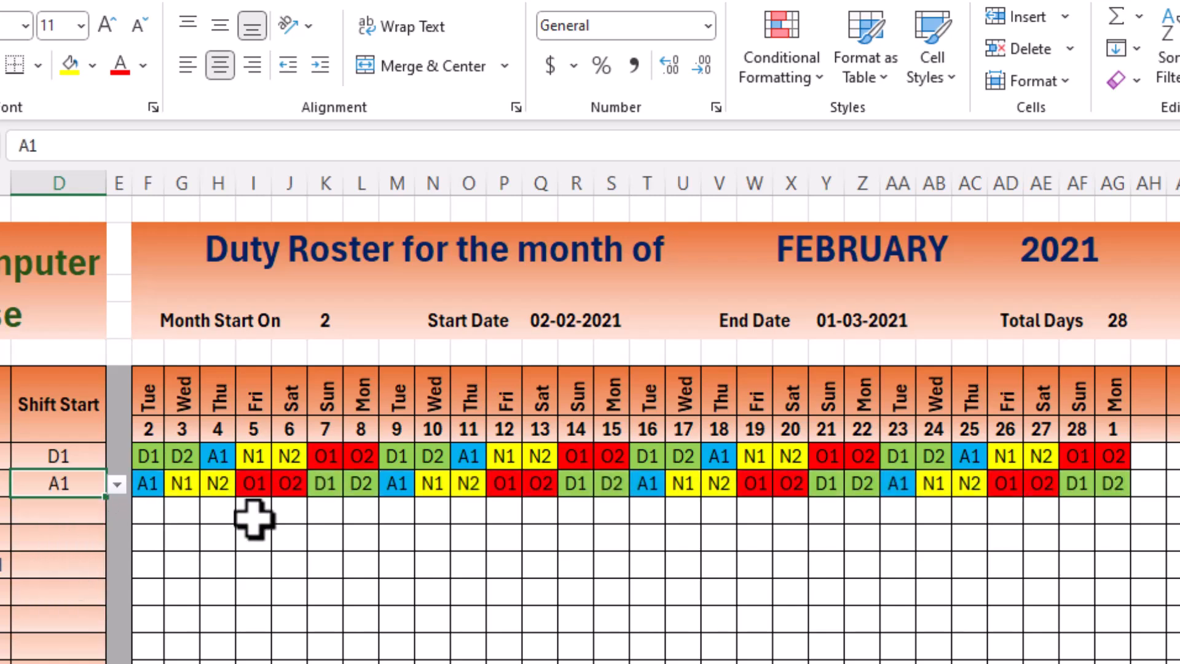
pyautogui.click(80, 513)
pyautogui.click(116, 511)
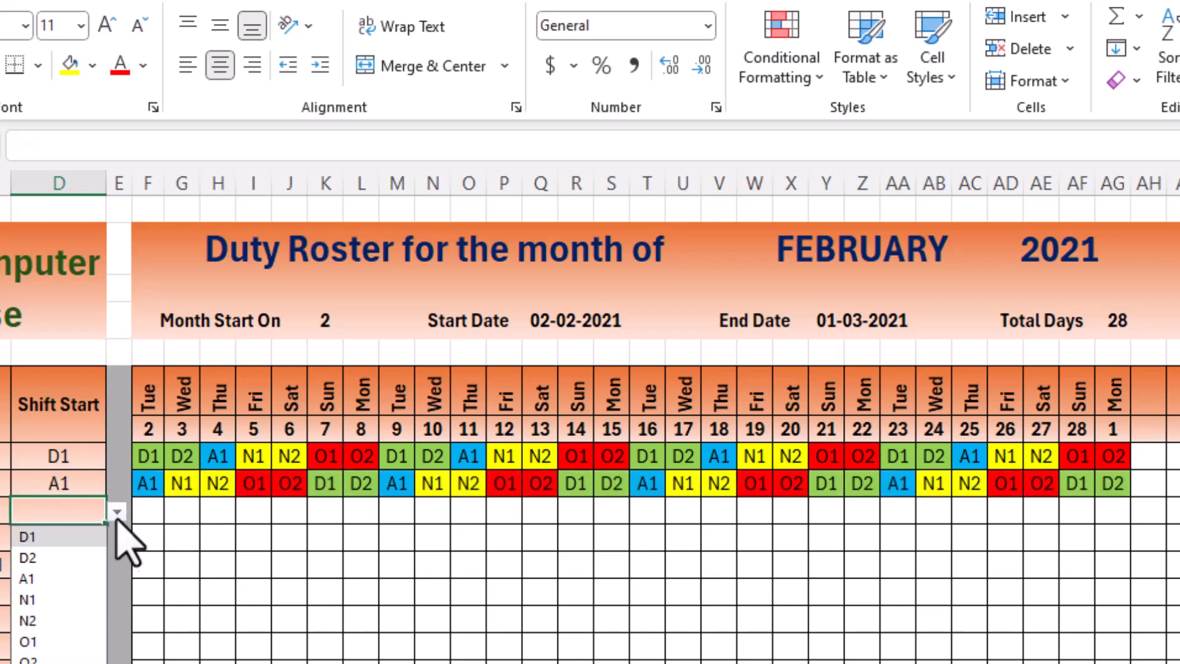
pyautogui.click(54, 621)
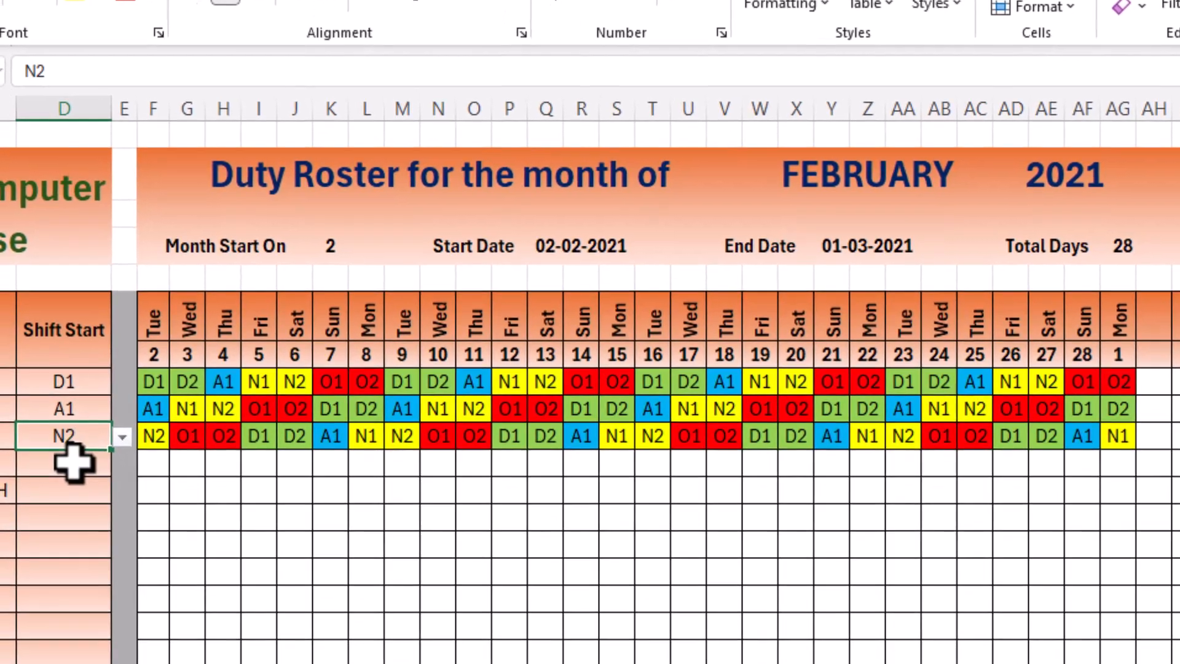
# Choose O1 as the fourth employee's Shift Start and D2 as the fifth employee's.
pyautogui.click(70, 536)
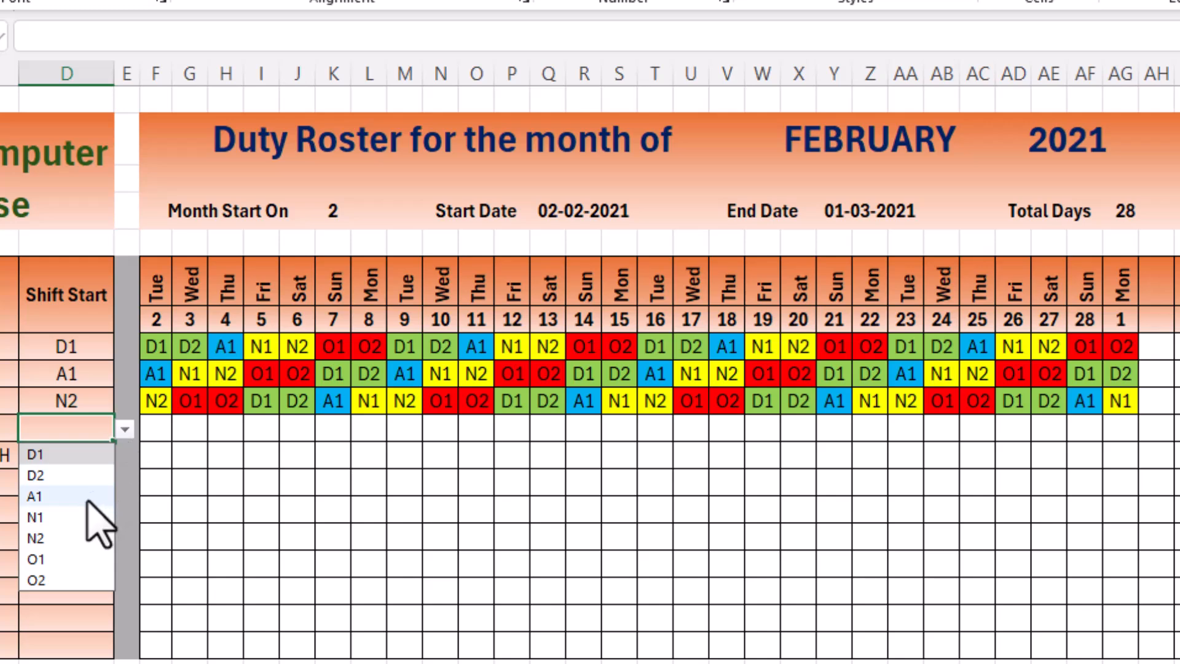
pyautogui.click(79, 558)
pyautogui.click(102, 462)
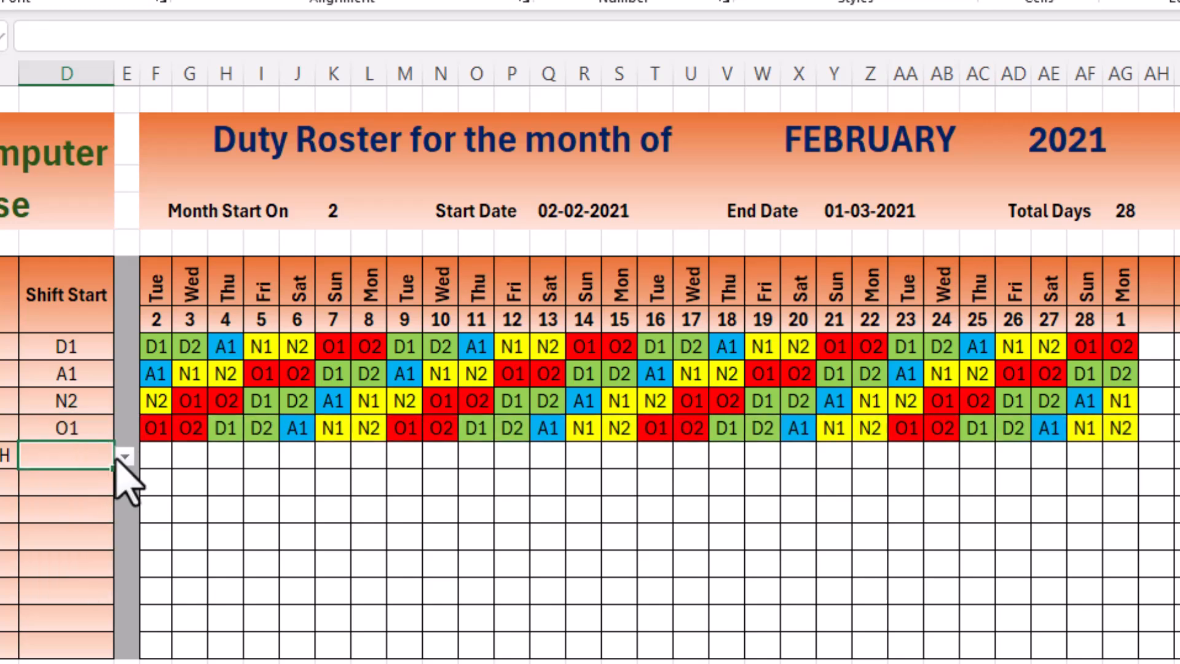
pyautogui.click(125, 456)
pyautogui.click(100, 499)
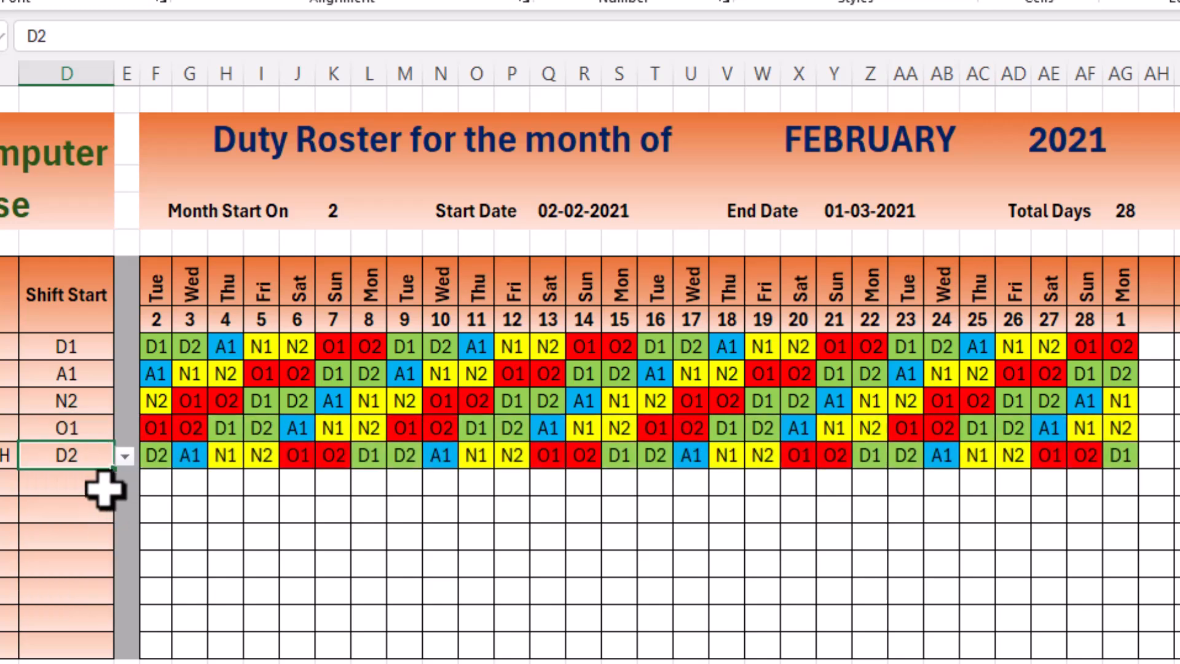
# Choose A1 as the sixth employee's Shift Start and N1 as the seventh employee's.
pyautogui.click(105, 483)
pyautogui.click(125, 484)
pyautogui.click(86, 549)
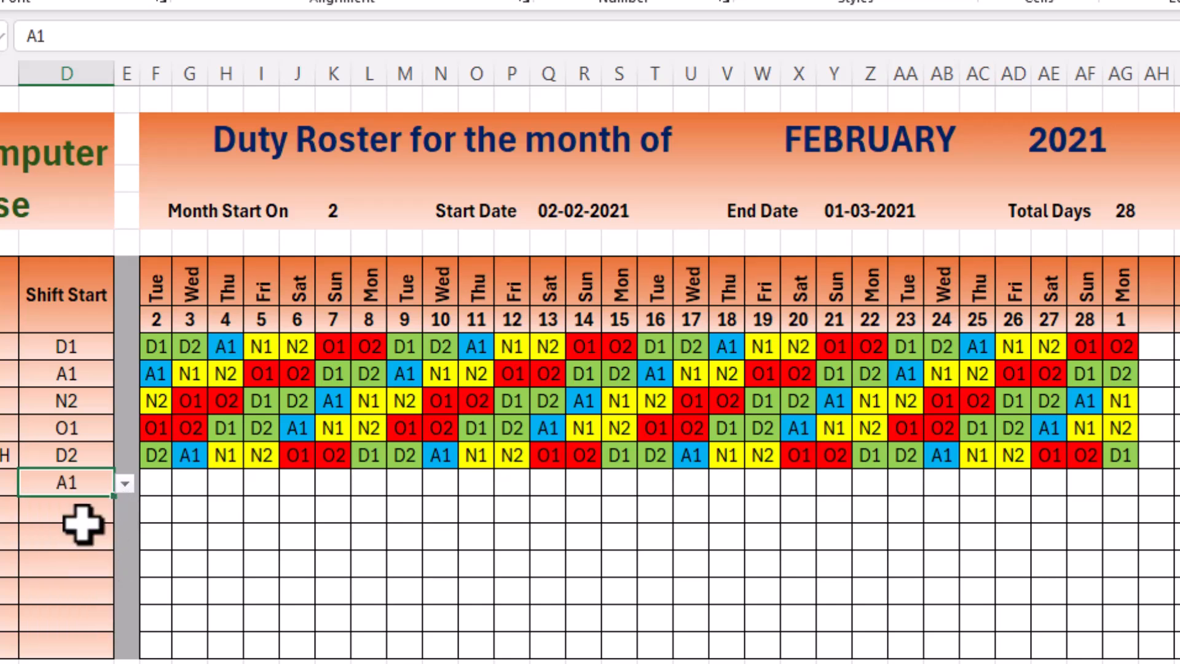
pyautogui.click(107, 510)
pyautogui.click(124, 510)
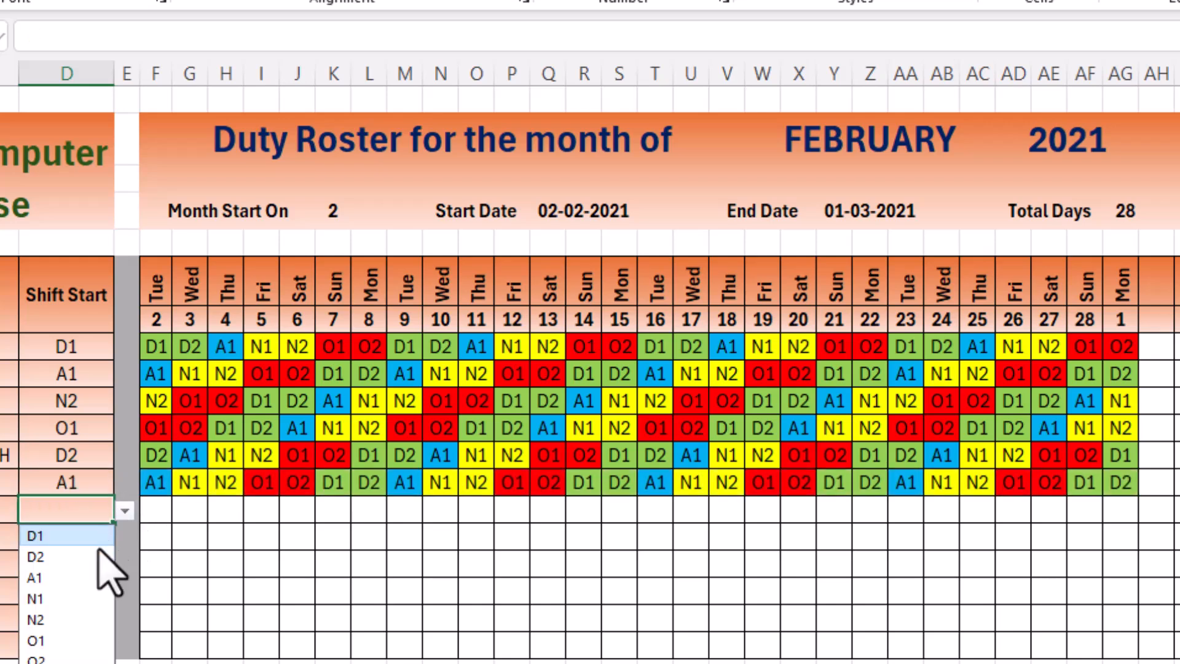
pyautogui.click(66, 599)
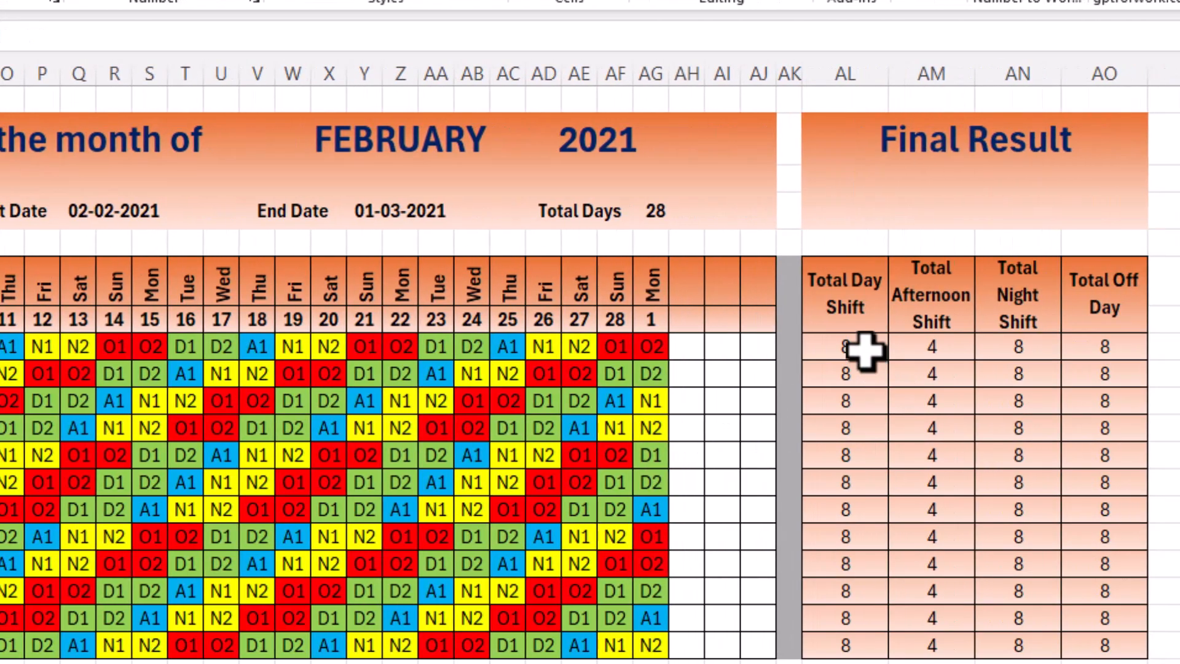
# Review the day, afternoon, night and off-day totals per employee in the Final Result table.
pyautogui.moveTo(865, 350); pyautogui.dragTo(859, 634)
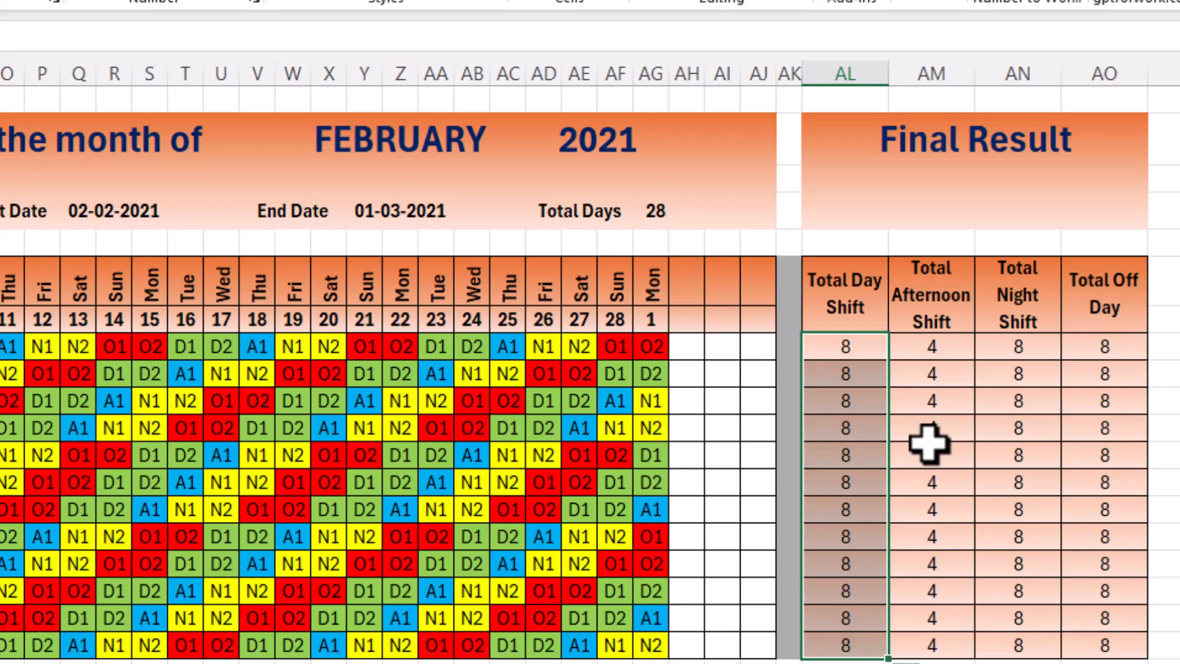
pyautogui.click(930, 442)
pyautogui.click(1034, 429)
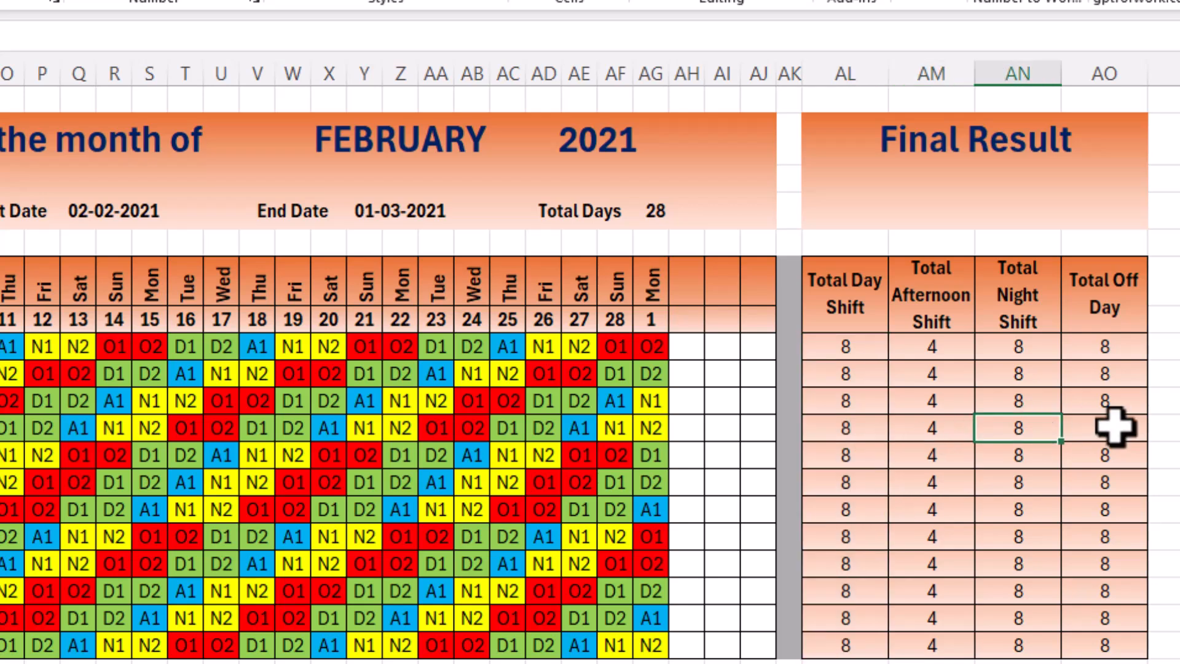
pyautogui.click(1115, 427)
pyautogui.click(1063, 582)
pyautogui.scroll(-1, 311, 614)
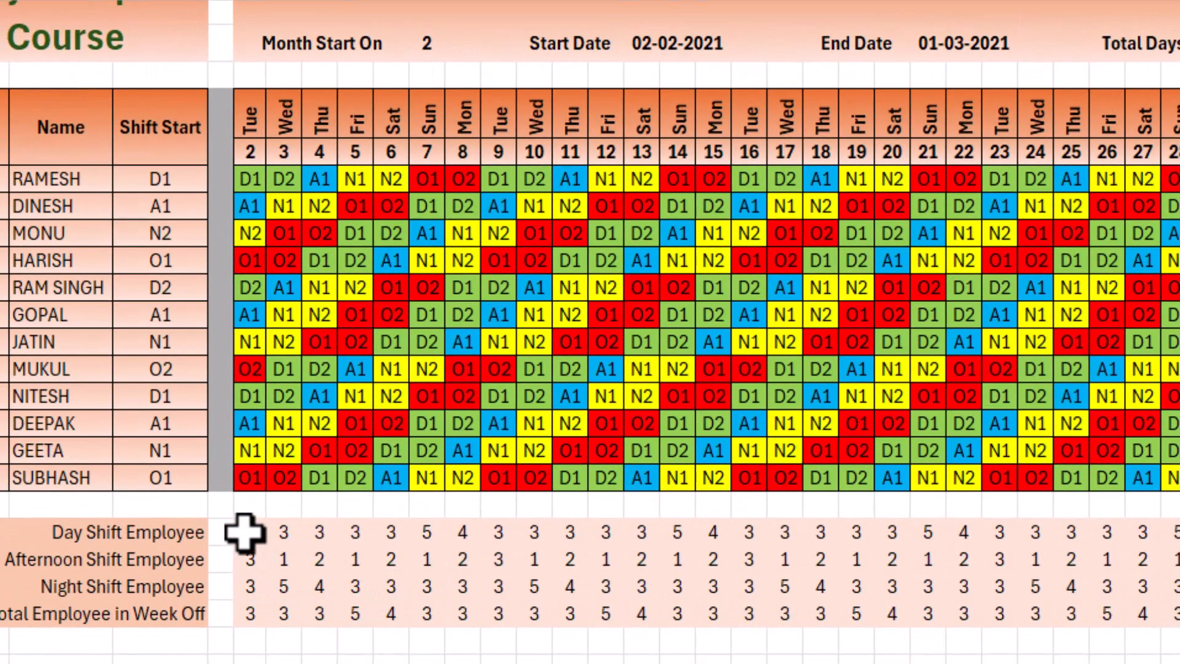
# Check the formula =COUNTIF(F8:F19,"D*") in the first Day Shift Employee cell and fill it across the date columns.
pyautogui.press('F2')
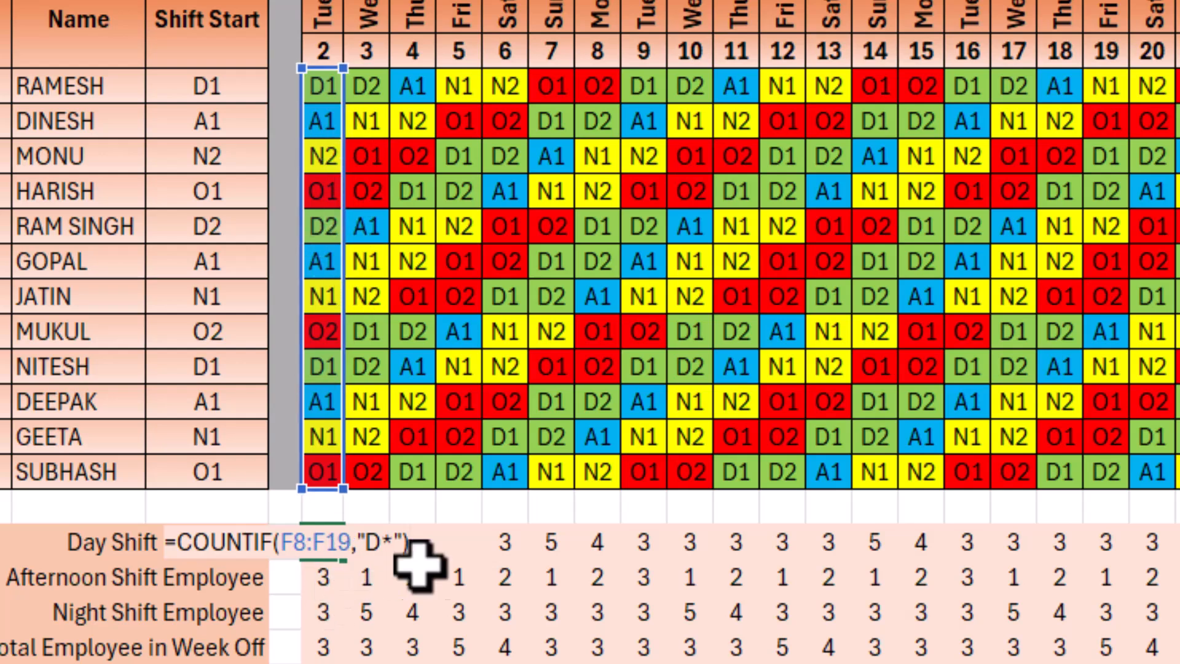
pyautogui.press('Return')
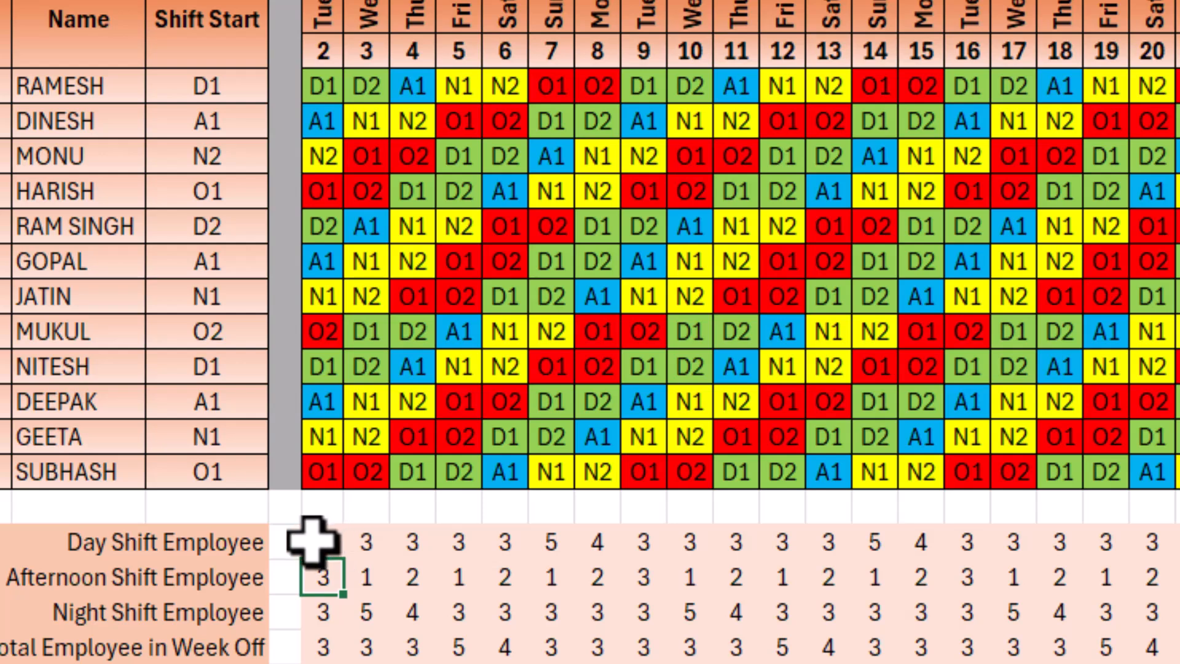
pyautogui.moveTo(347, 561); pyautogui.dragTo(1152, 561)
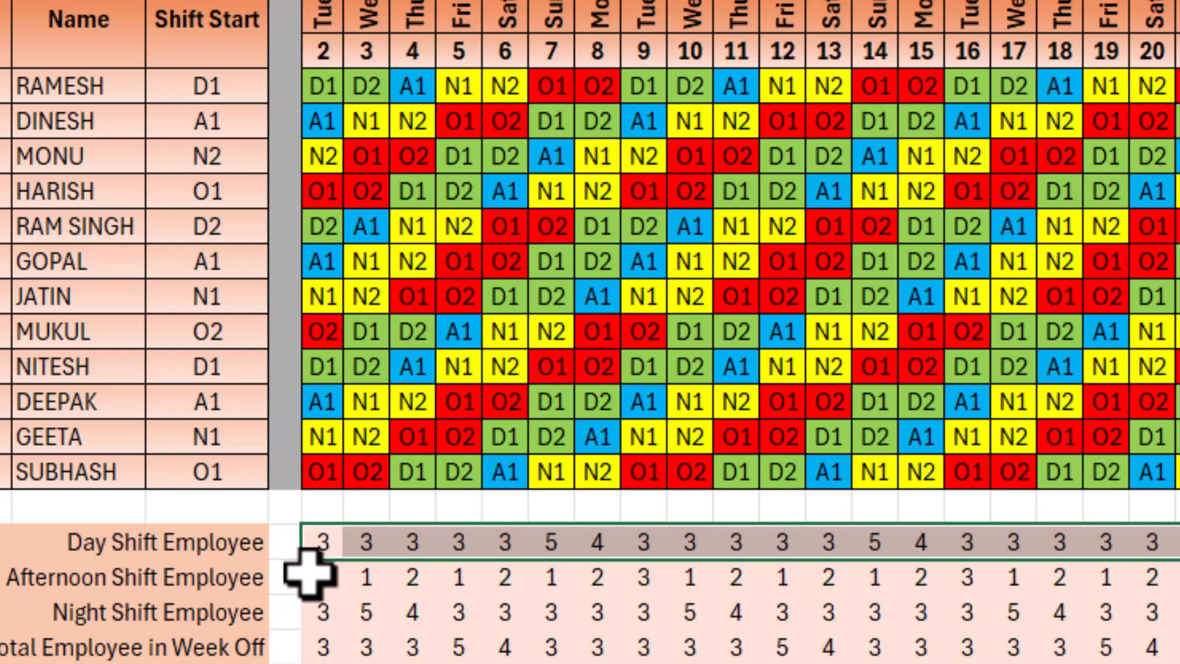
# Examine the COUNTIF formulas in the first cells of the Afternoon Shift Employee and Total Employee in Week Off rows.
pyautogui.click(312, 549)
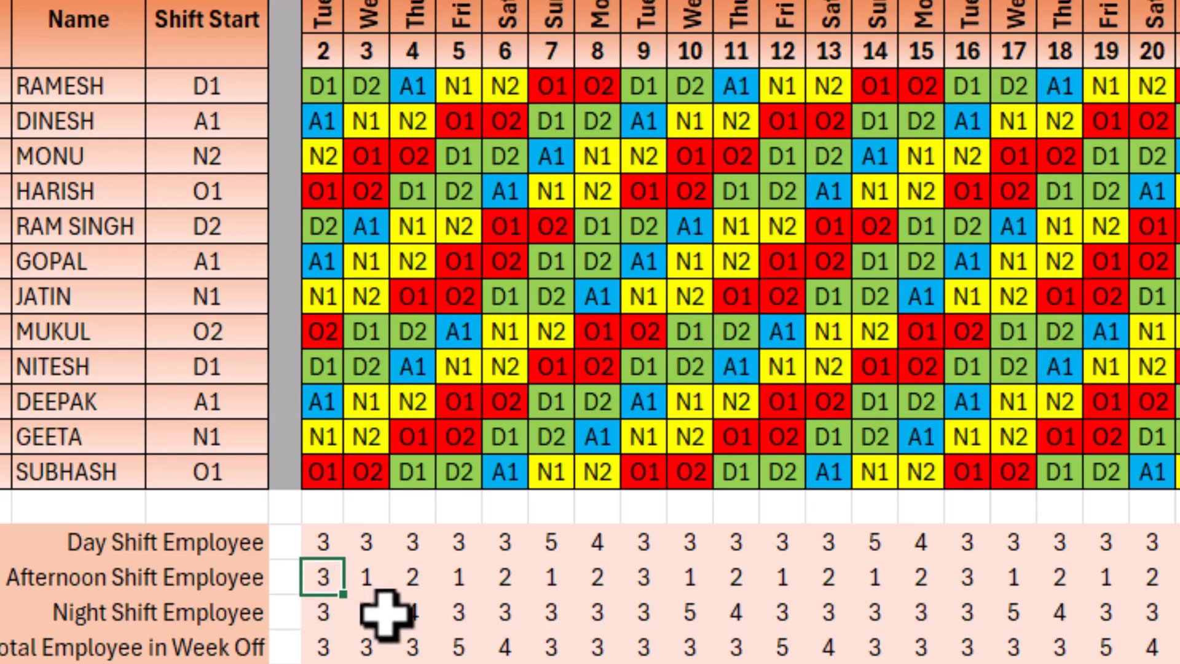
pyautogui.press('F2')
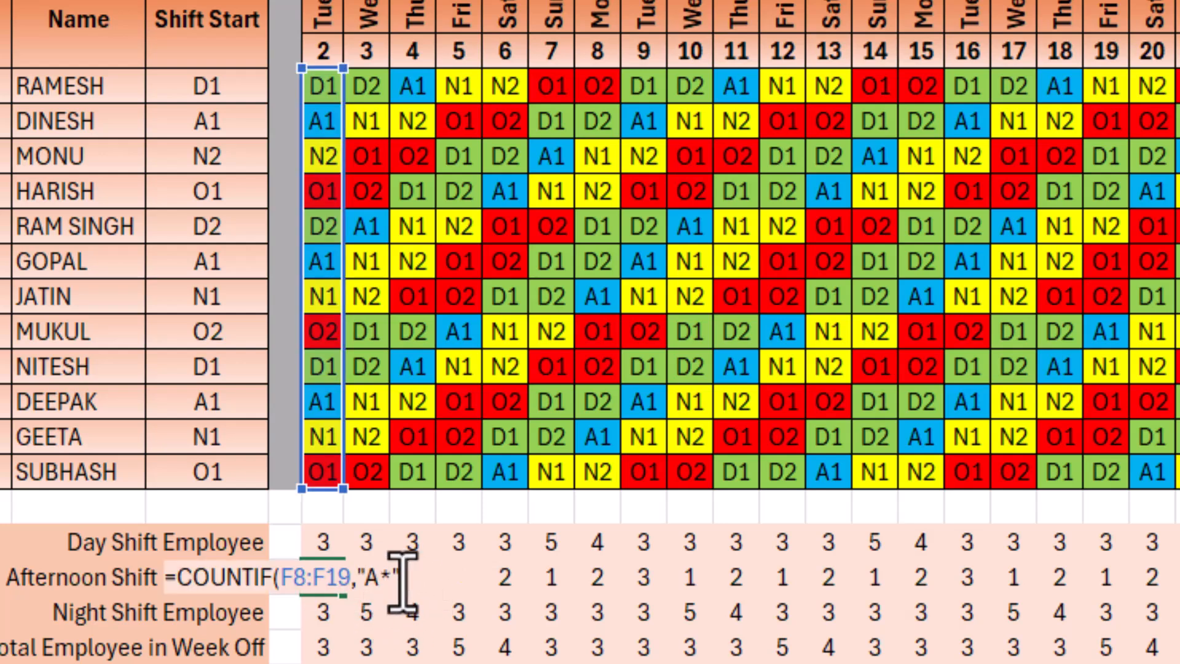
pyautogui.hotkey('ctrl', 'Return')
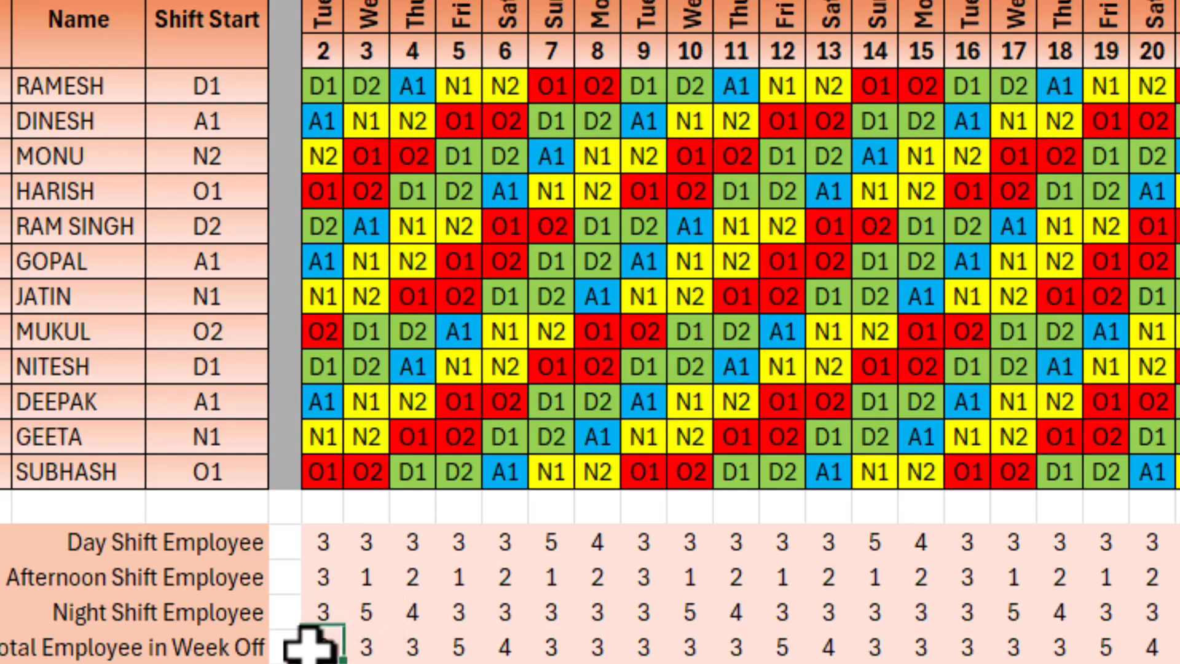
pyautogui.press('F2')
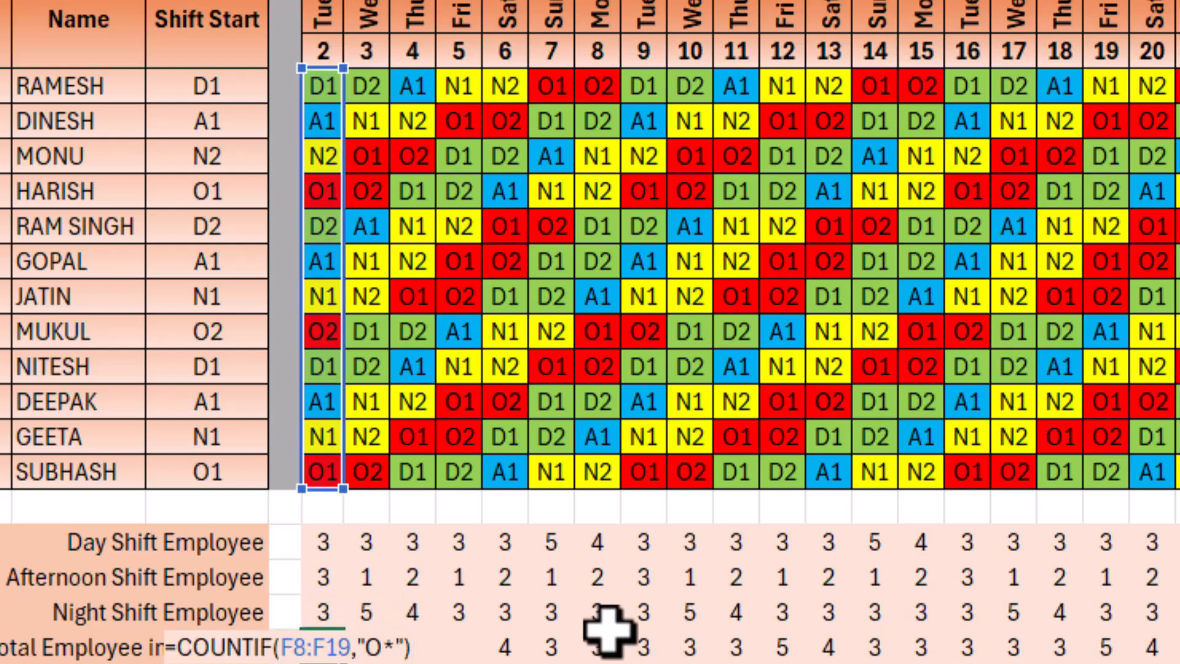
pyautogui.hotkey('ctrl', 'Return')
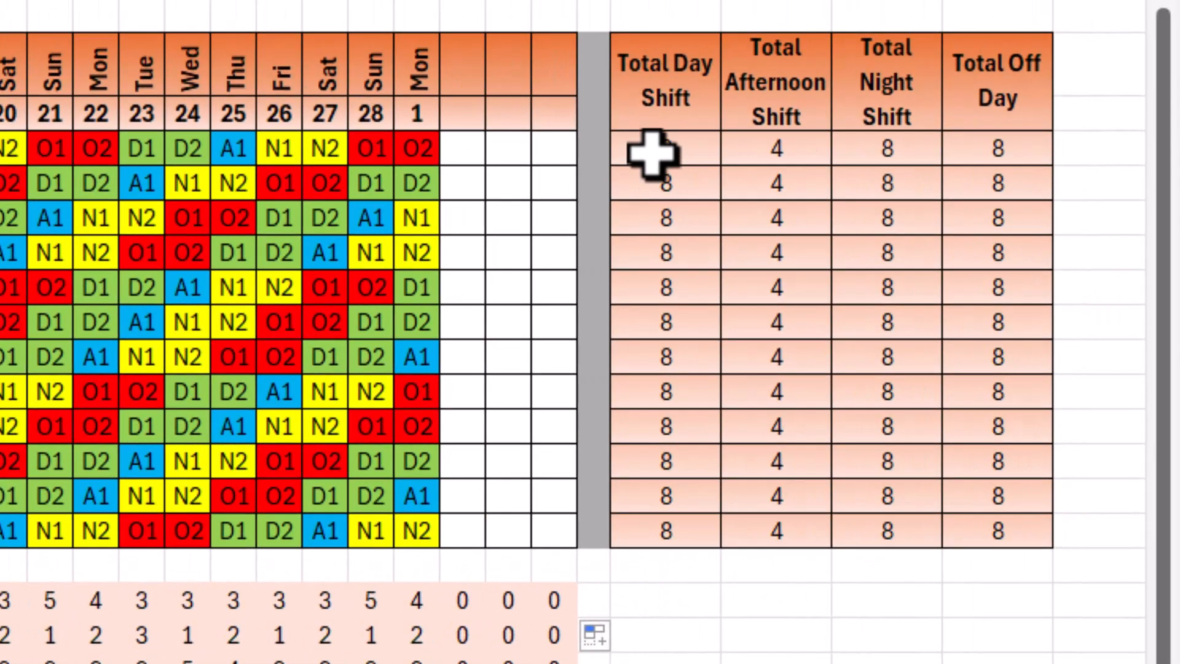
# Examine the COUNTIF formula in the first Total Day Shift cell, leaving it unedited.
pyautogui.click(651, 151)
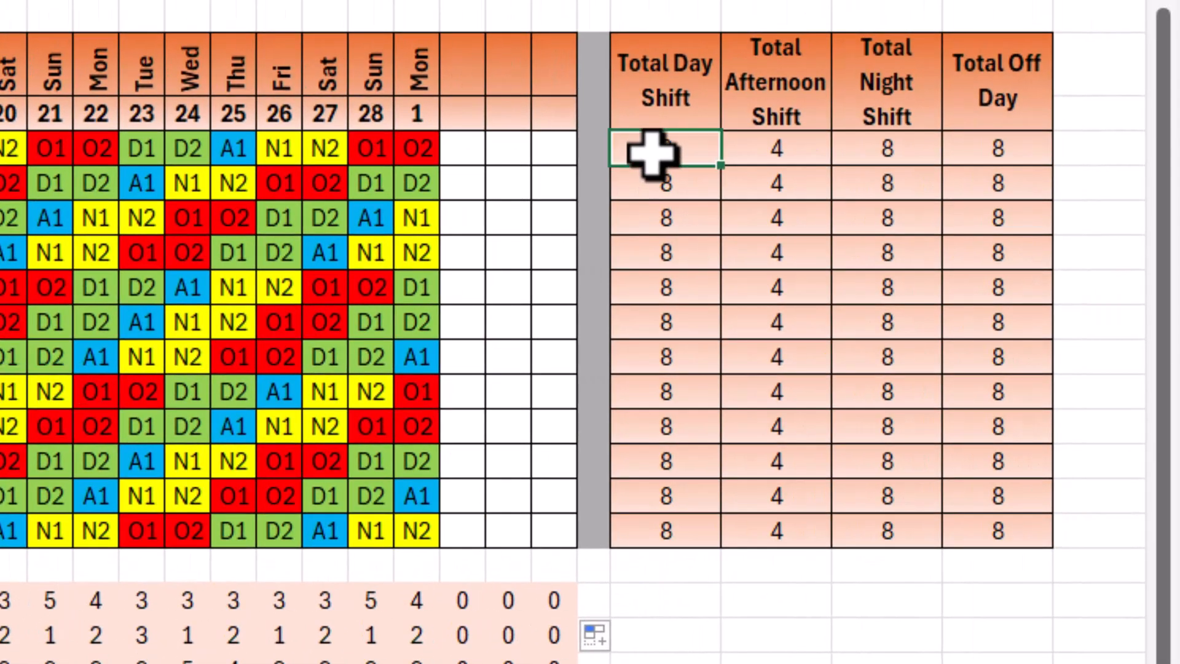
pyautogui.doubleClick(651, 150)
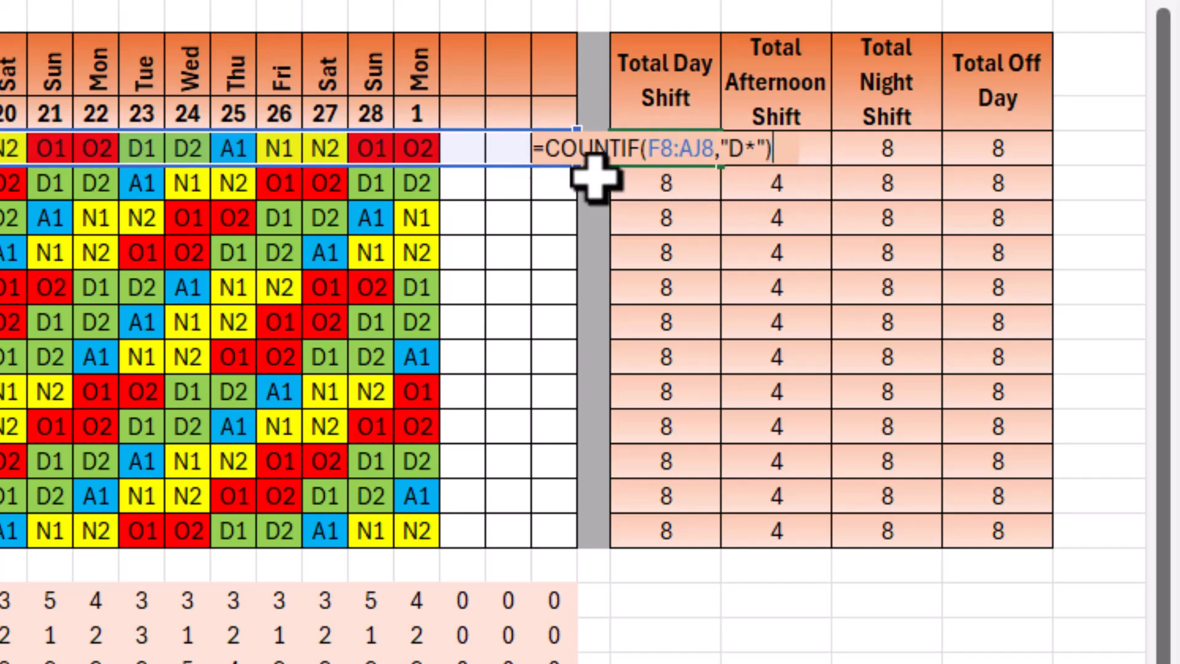
pyautogui.press('Escape')
pyautogui.click(582, 399)
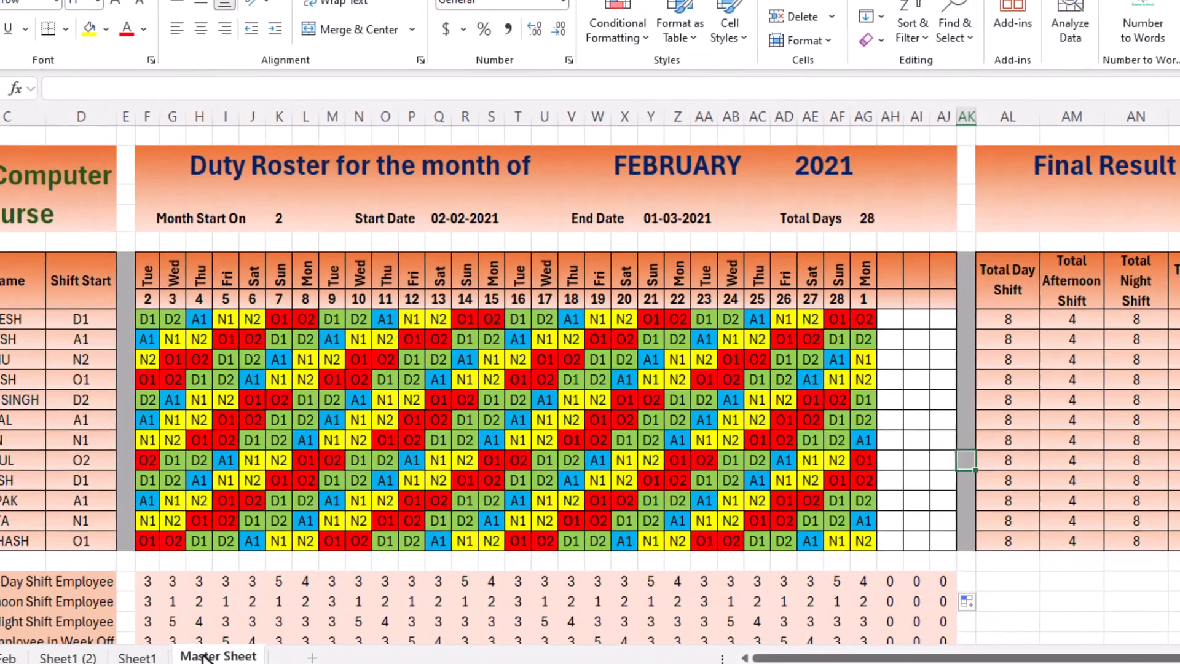
# Create a copy of the Master Sheet at the end of the workbook Simple Duty Roster.xlsx.
pyautogui.rightClick(205, 656)
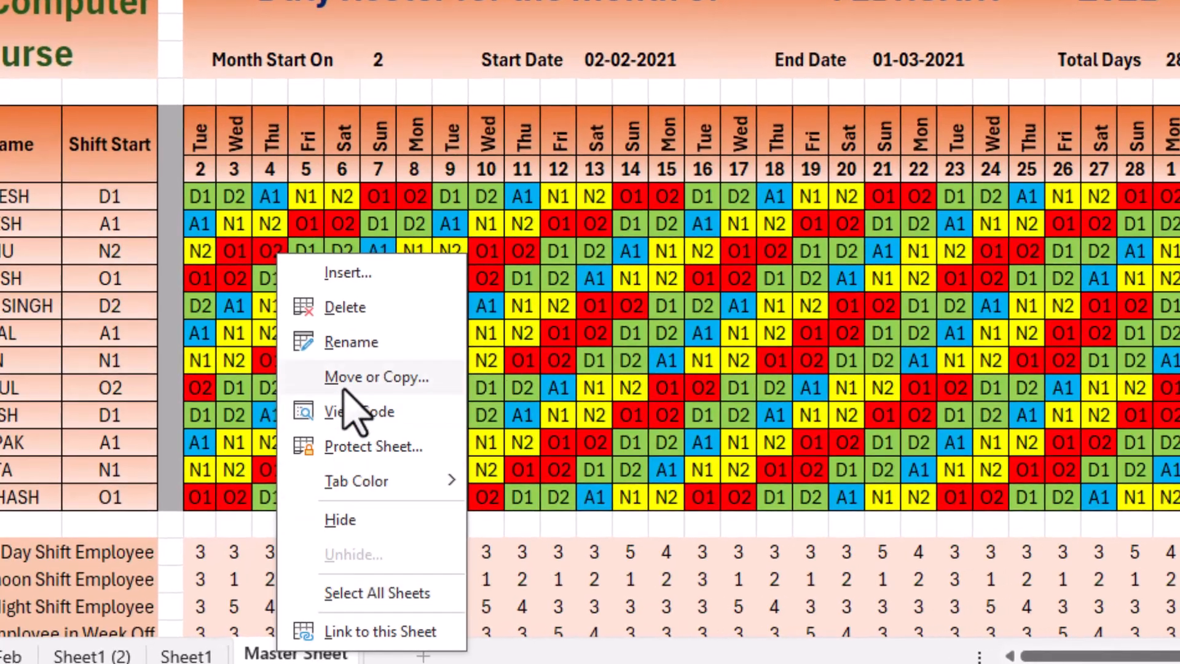
pyautogui.click(343, 390)
pyautogui.click(205, 506)
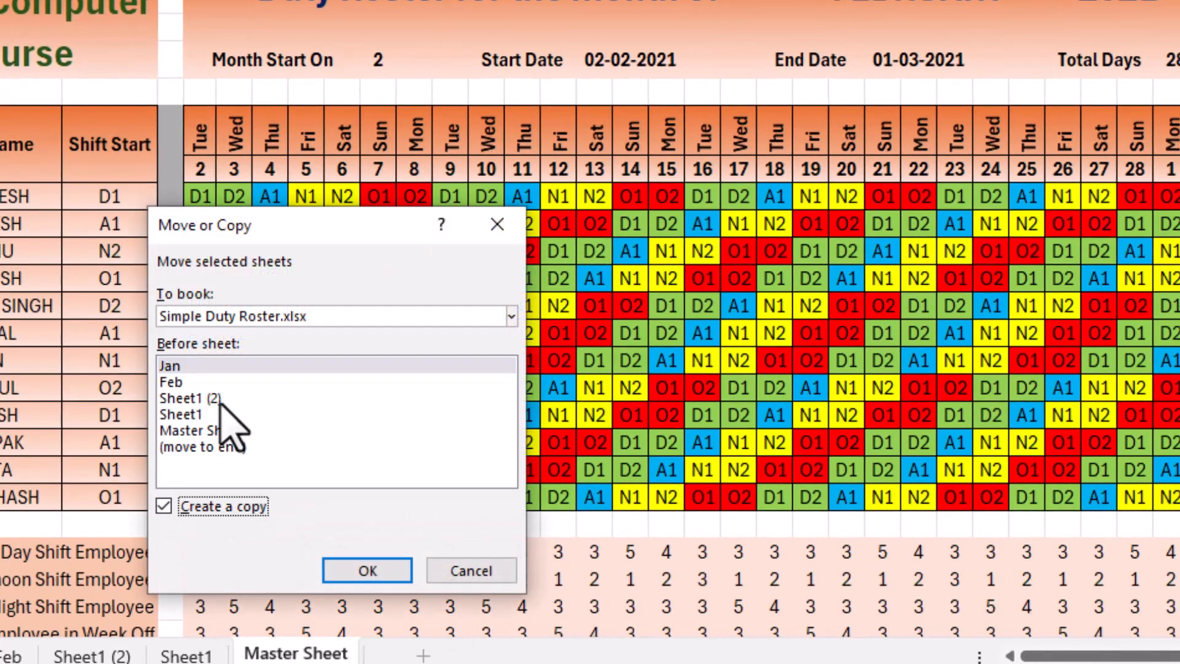
pyautogui.click(224, 446)
pyautogui.click(357, 562)
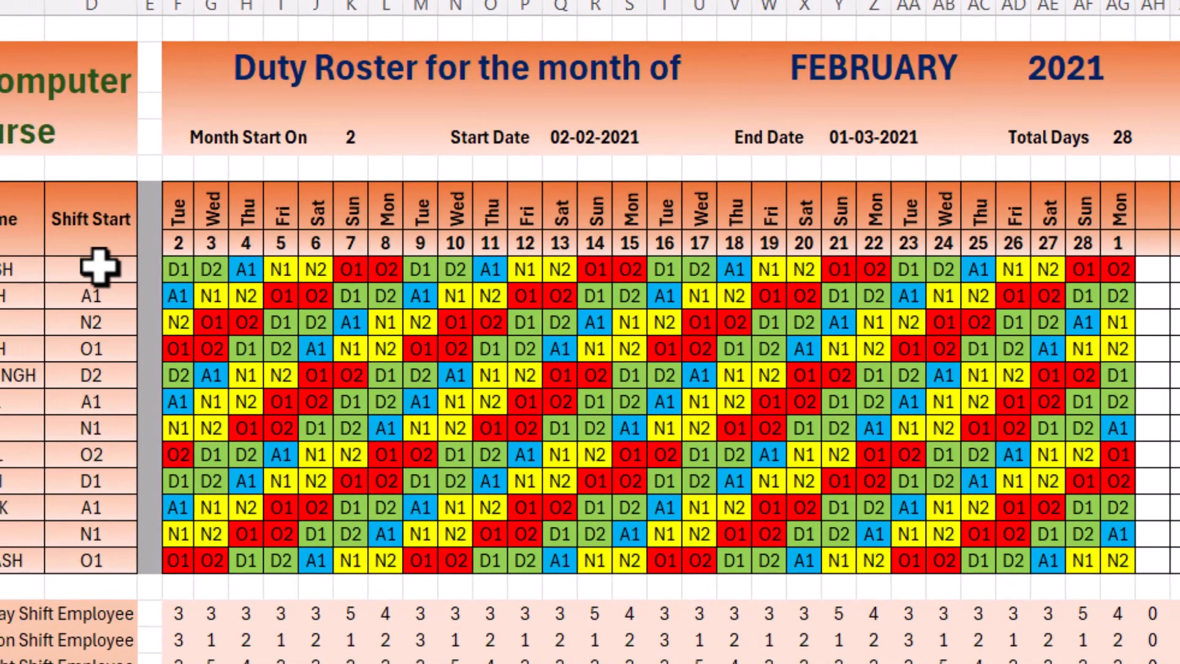
# Clear the Shift Start values of all employees (D8:D19) in the copied master sheet.
pyautogui.moveTo(98, 266); pyautogui.dragTo(110, 553)
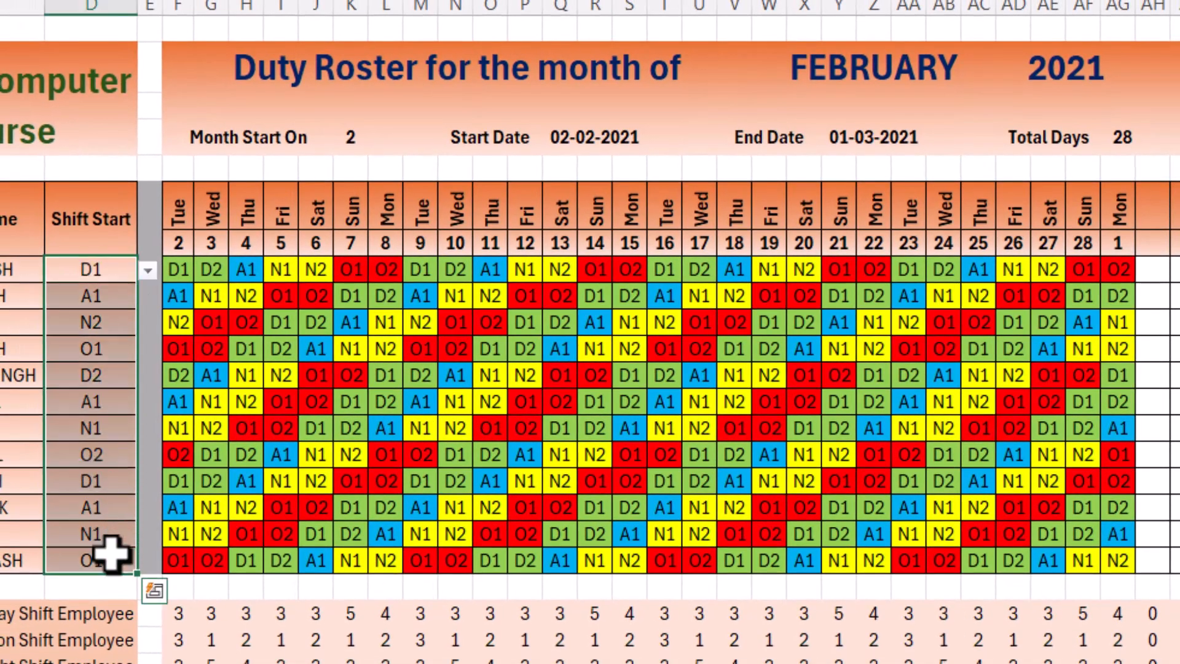
pyautogui.press('Delete')
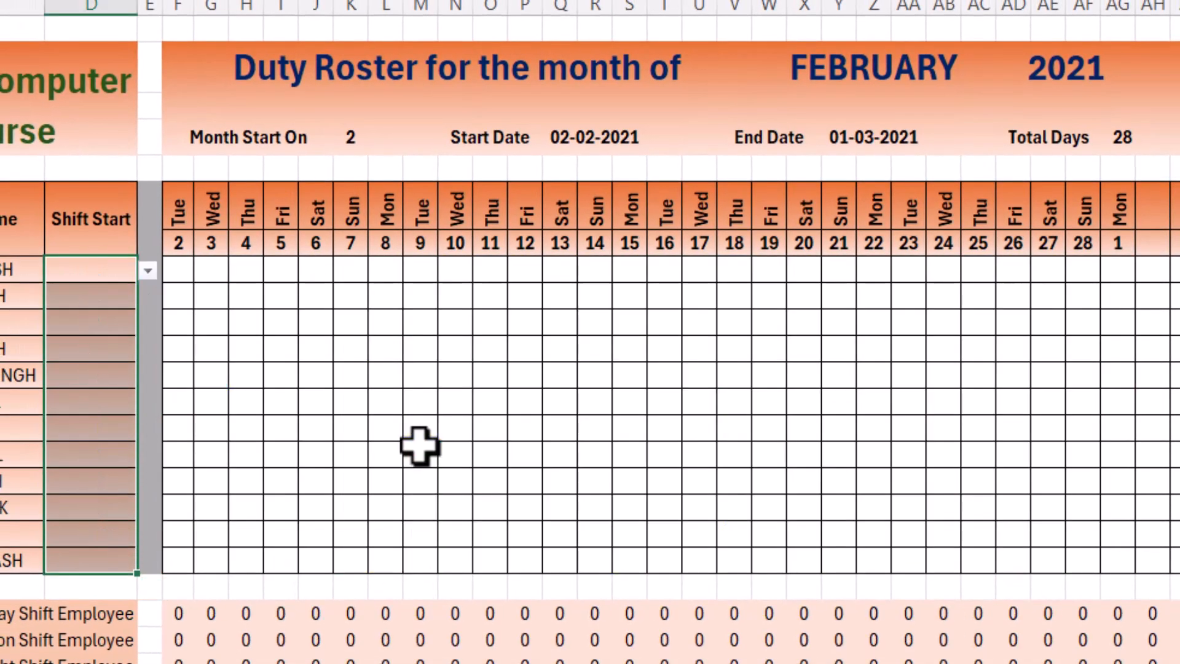
pyautogui.click(498, 433)
# Set the roster month in the copied sheet's title to MARCH.
pyautogui.click(903, 70)
pyautogui.click(971, 82)
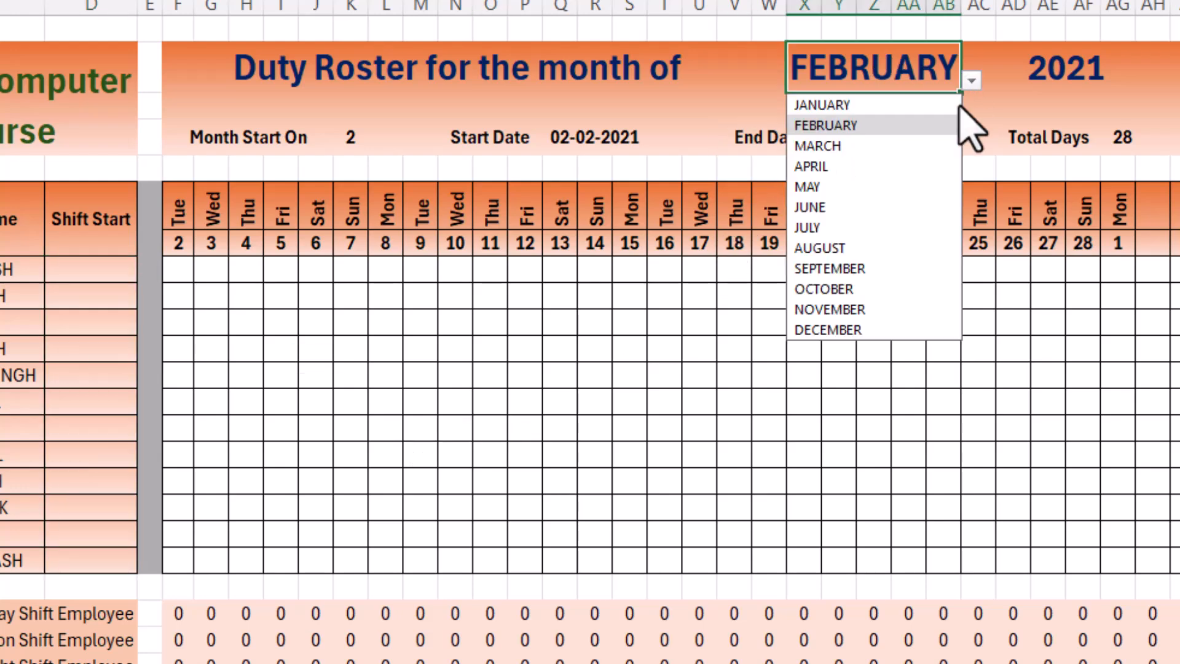
pyautogui.click(847, 148)
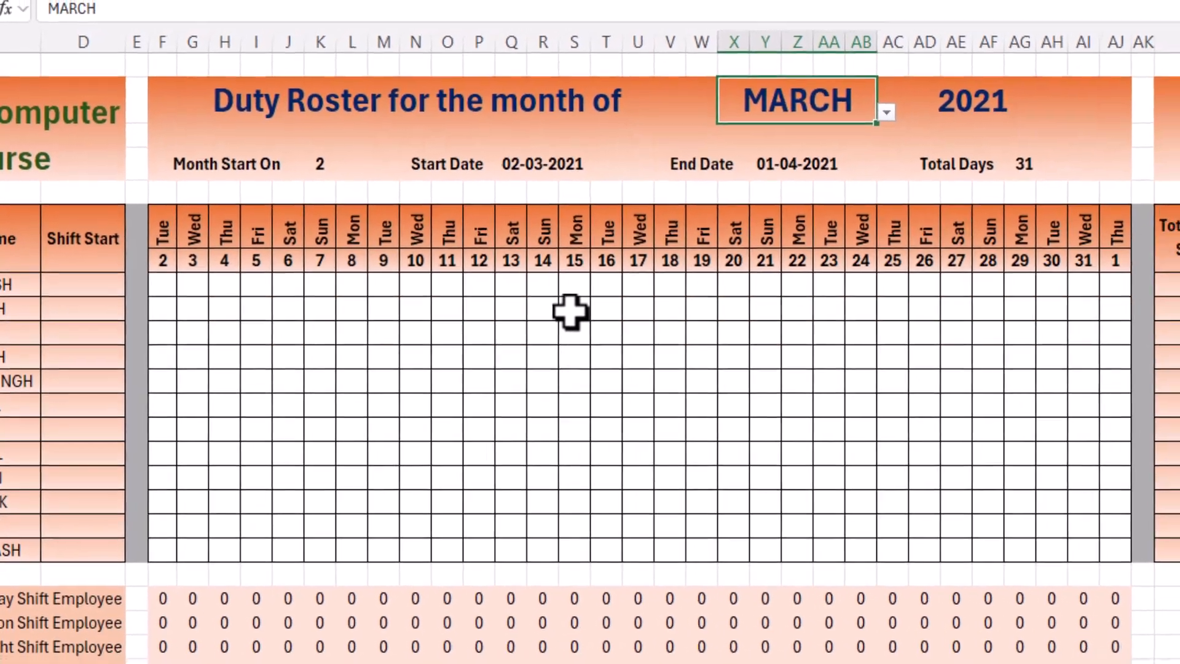
# Check the first employee's final shift in the February roster and set that employee's Shift Start to D1 in the March sheet.
pyautogui.click(81, 288)
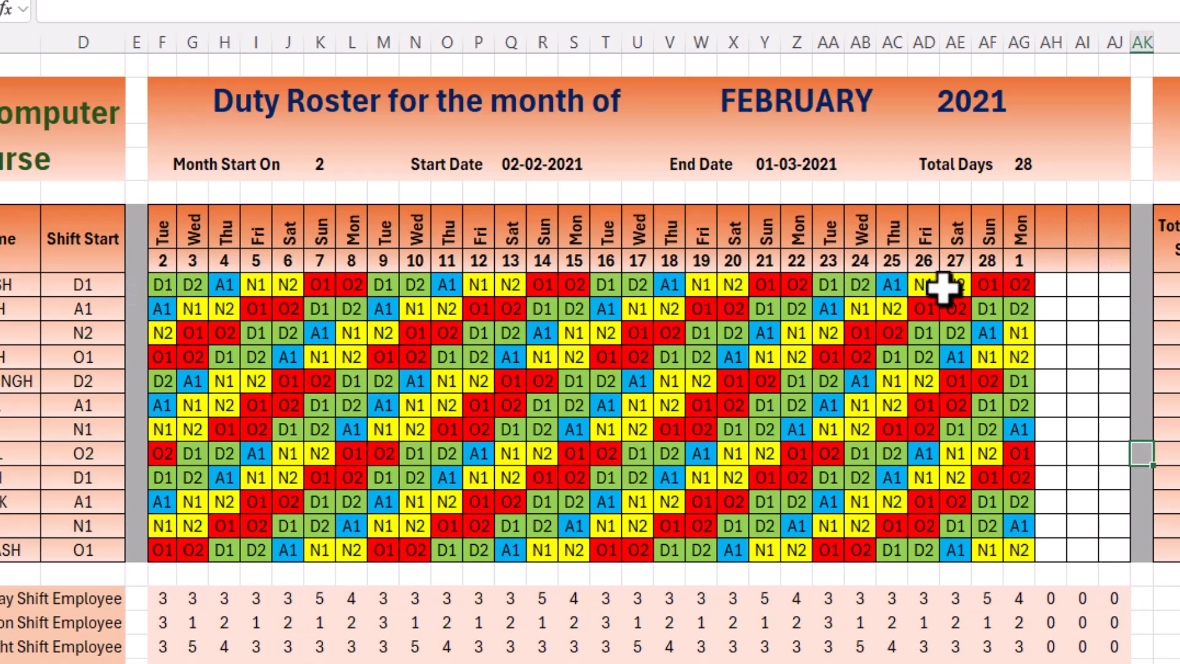
pyautogui.click(1014, 287)
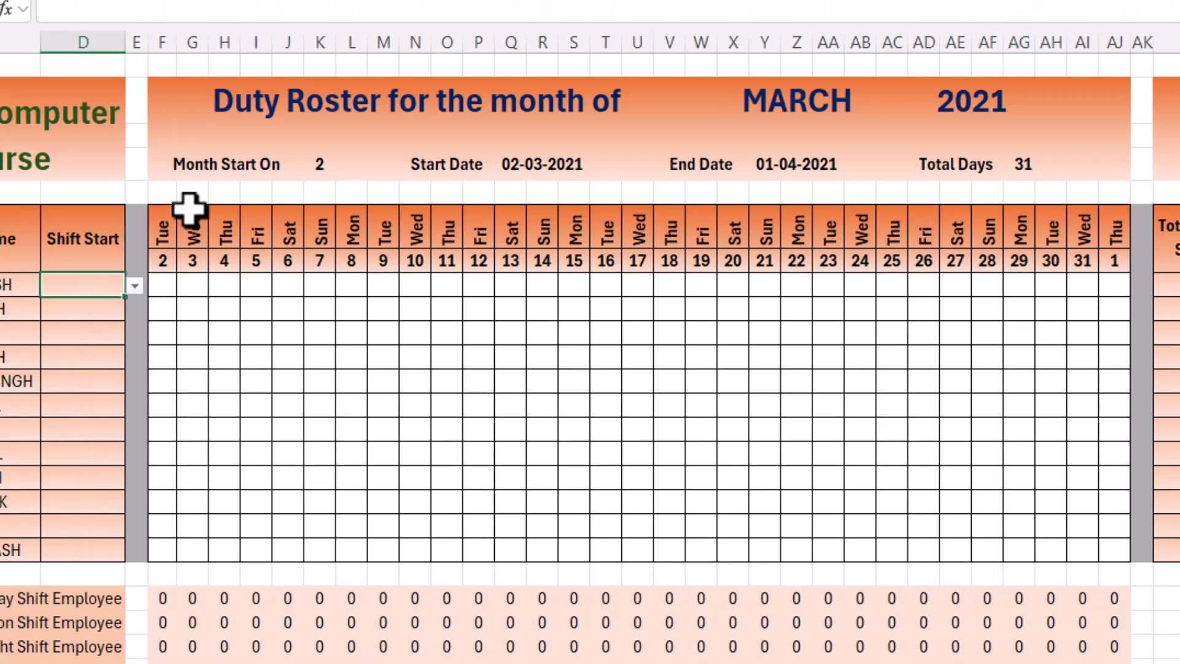
pyautogui.click(117, 286)
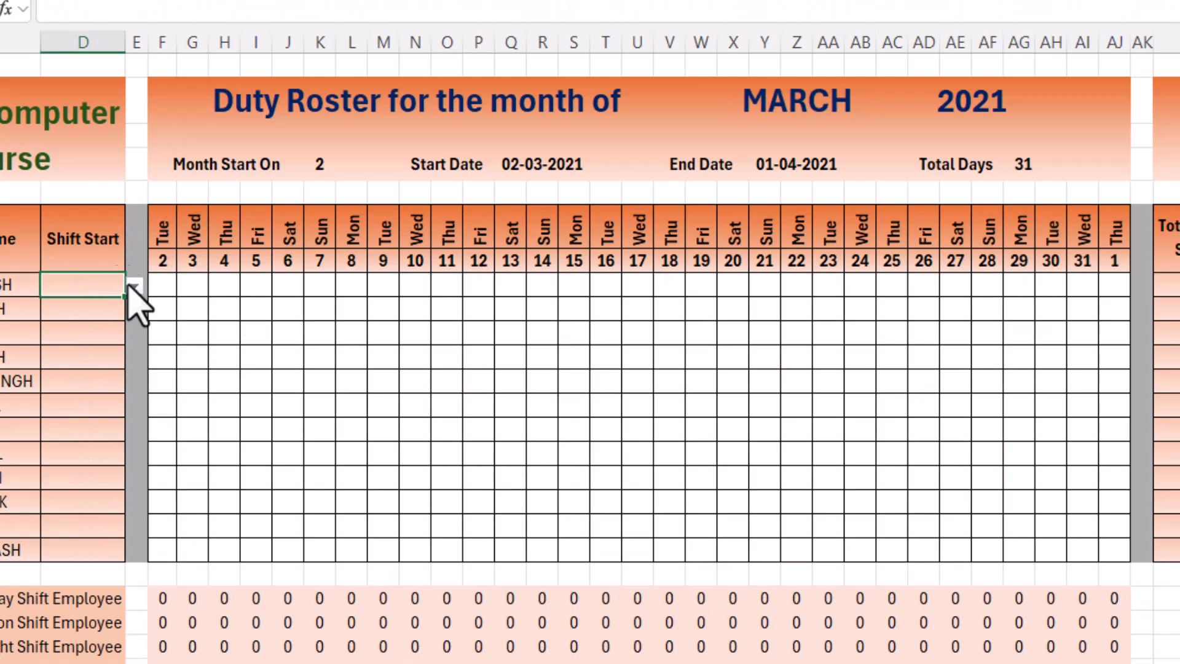
pyautogui.click(135, 285)
pyautogui.click(92, 308)
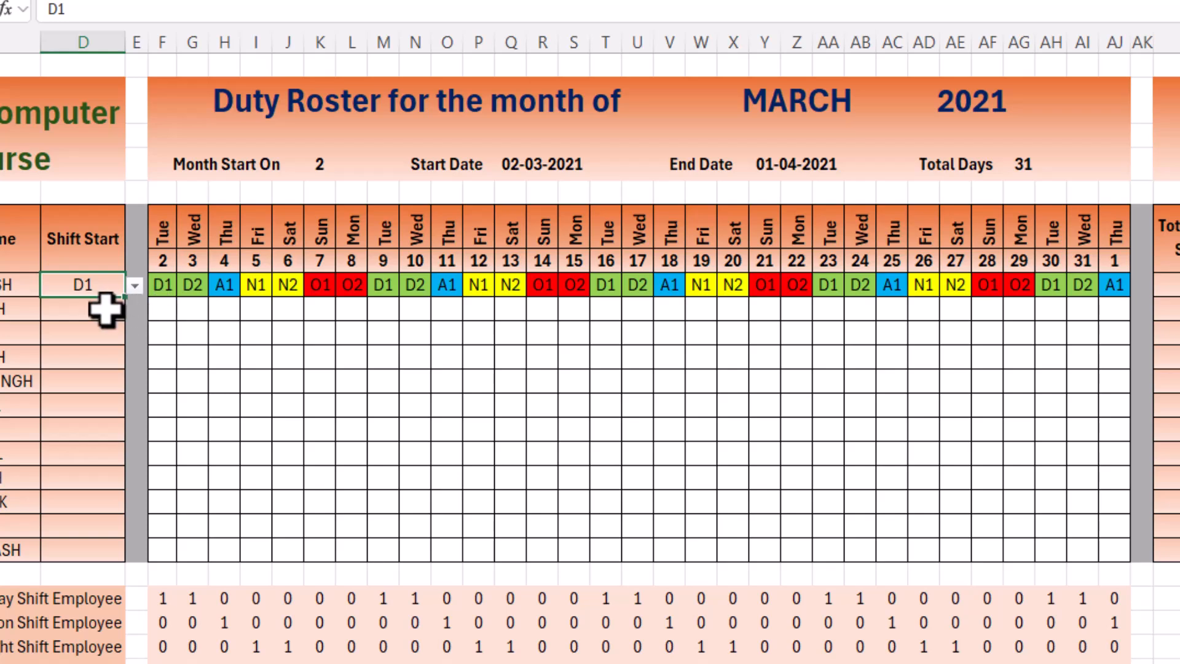
# Set the second employee's Shift Start to A1 in the March roster.
pyautogui.click(117, 309)
pyautogui.click(134, 309)
pyautogui.click(73, 372)
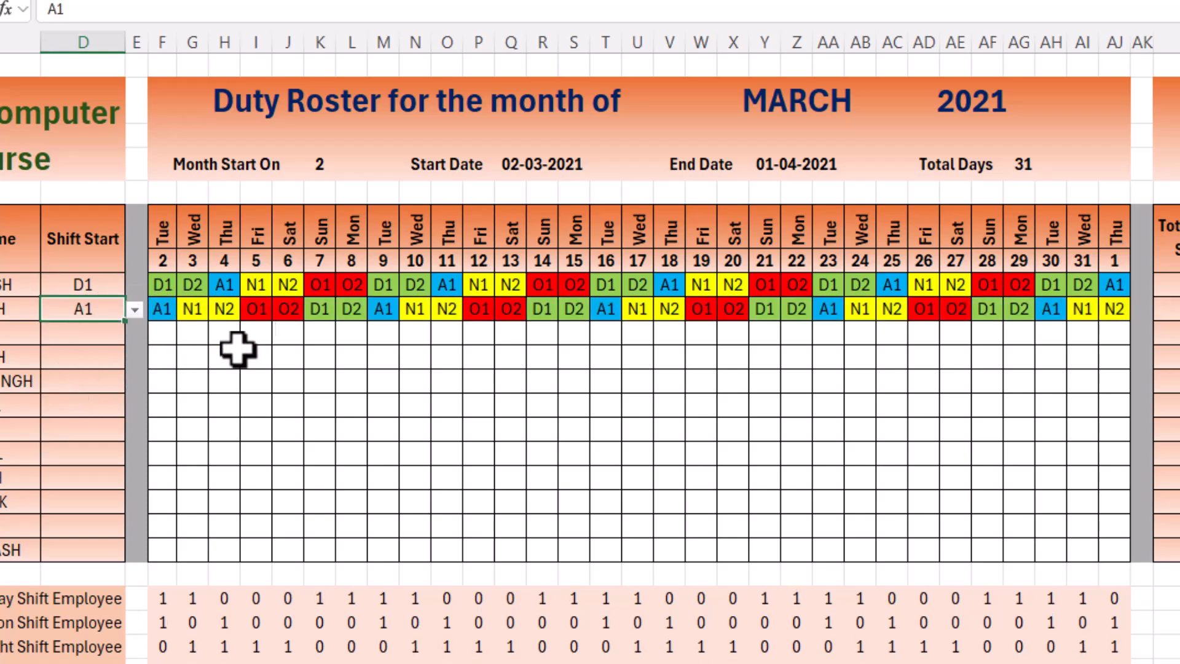
pyautogui.click(167, 333)
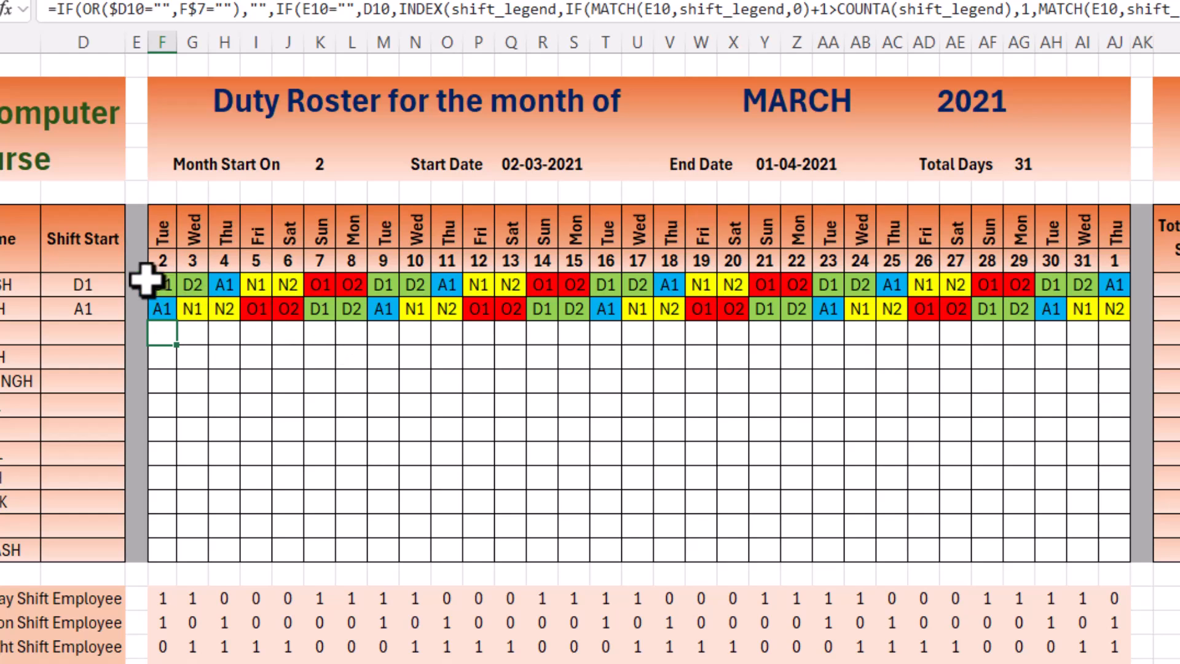
pyautogui.moveTo(168, 332)
pyautogui.mouseDown()
pyautogui.moveTo(713, 350)
pyautogui.moveTo(1112, 335)
pyautogui.mouseUp()
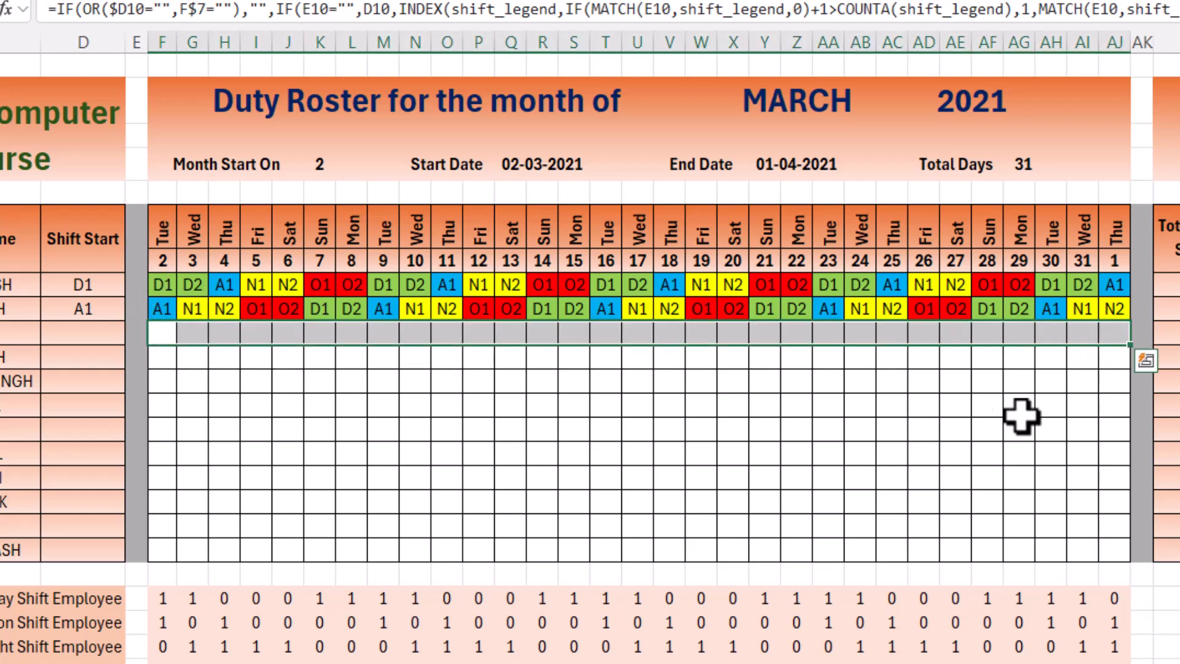
pyautogui.click(269, 399)
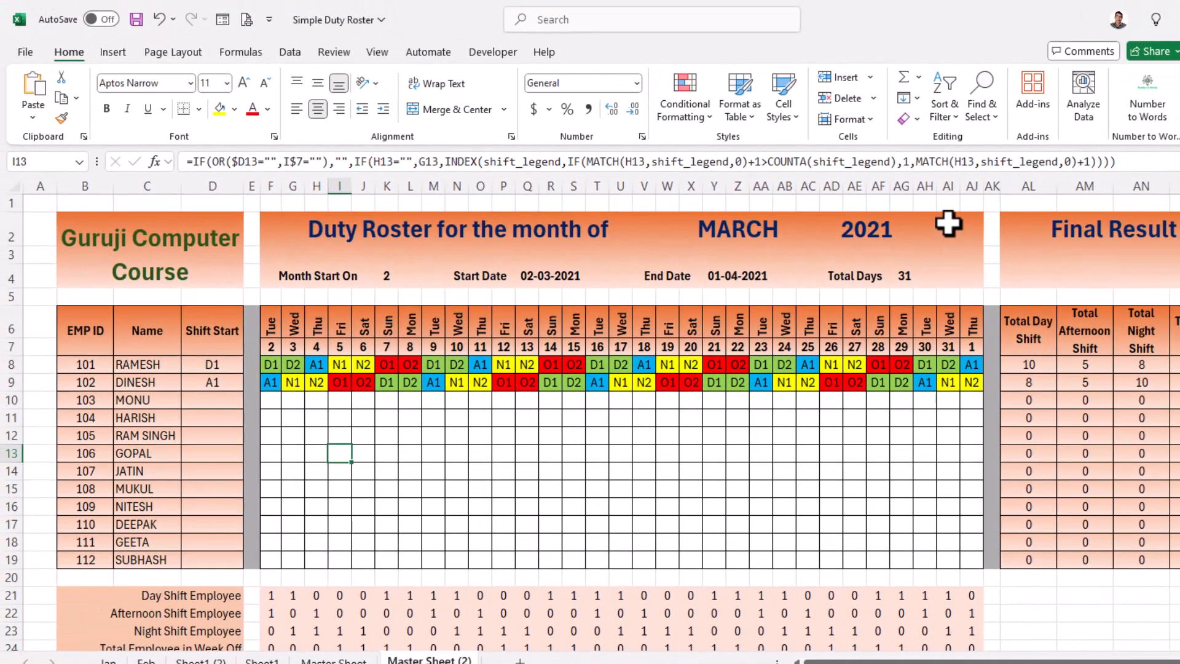
pyautogui.moveTo(948, 224); pyautogui.dragTo(387, 244)
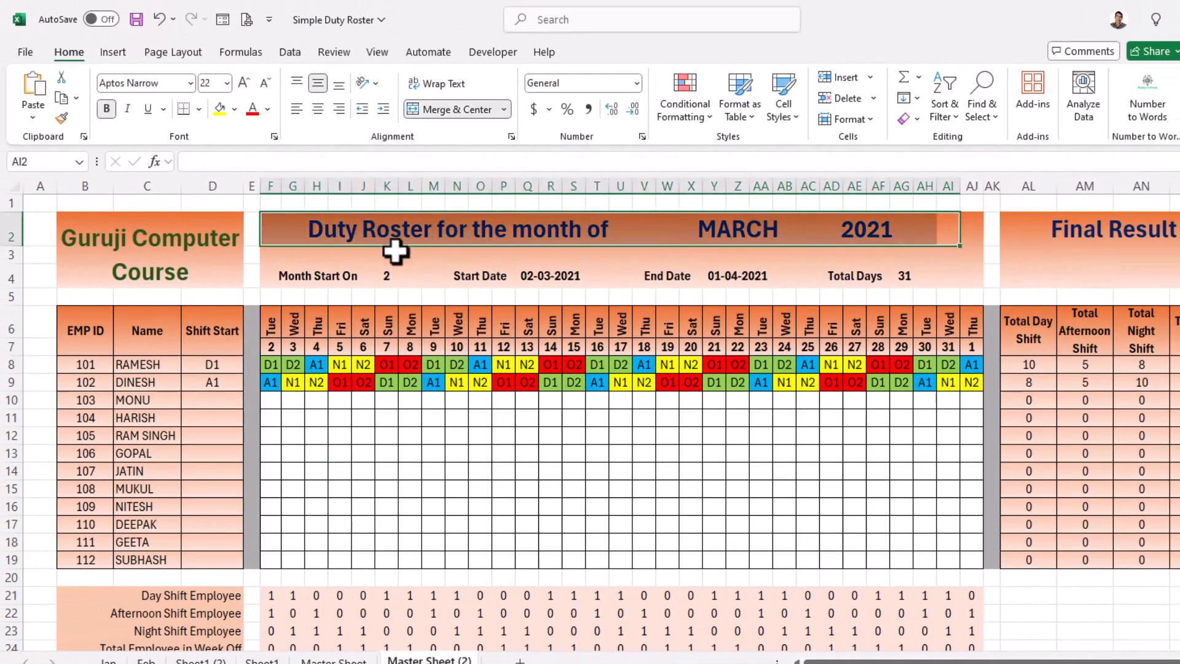
pyautogui.click(480, 417)
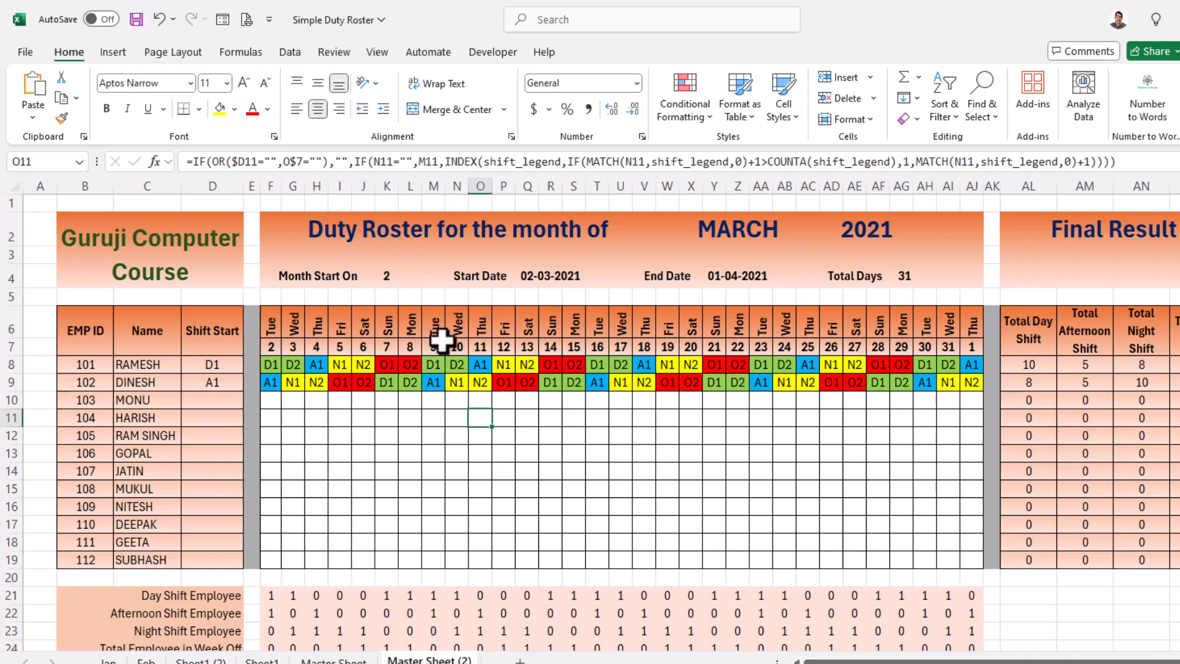
pyautogui.click(479, 325)
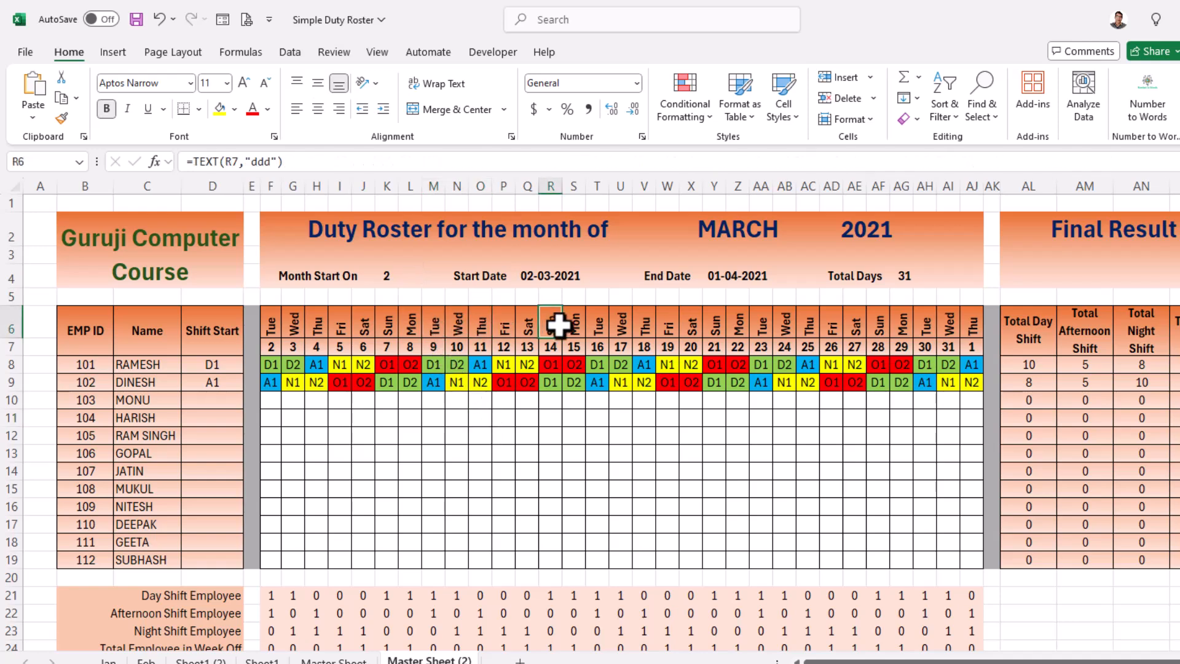